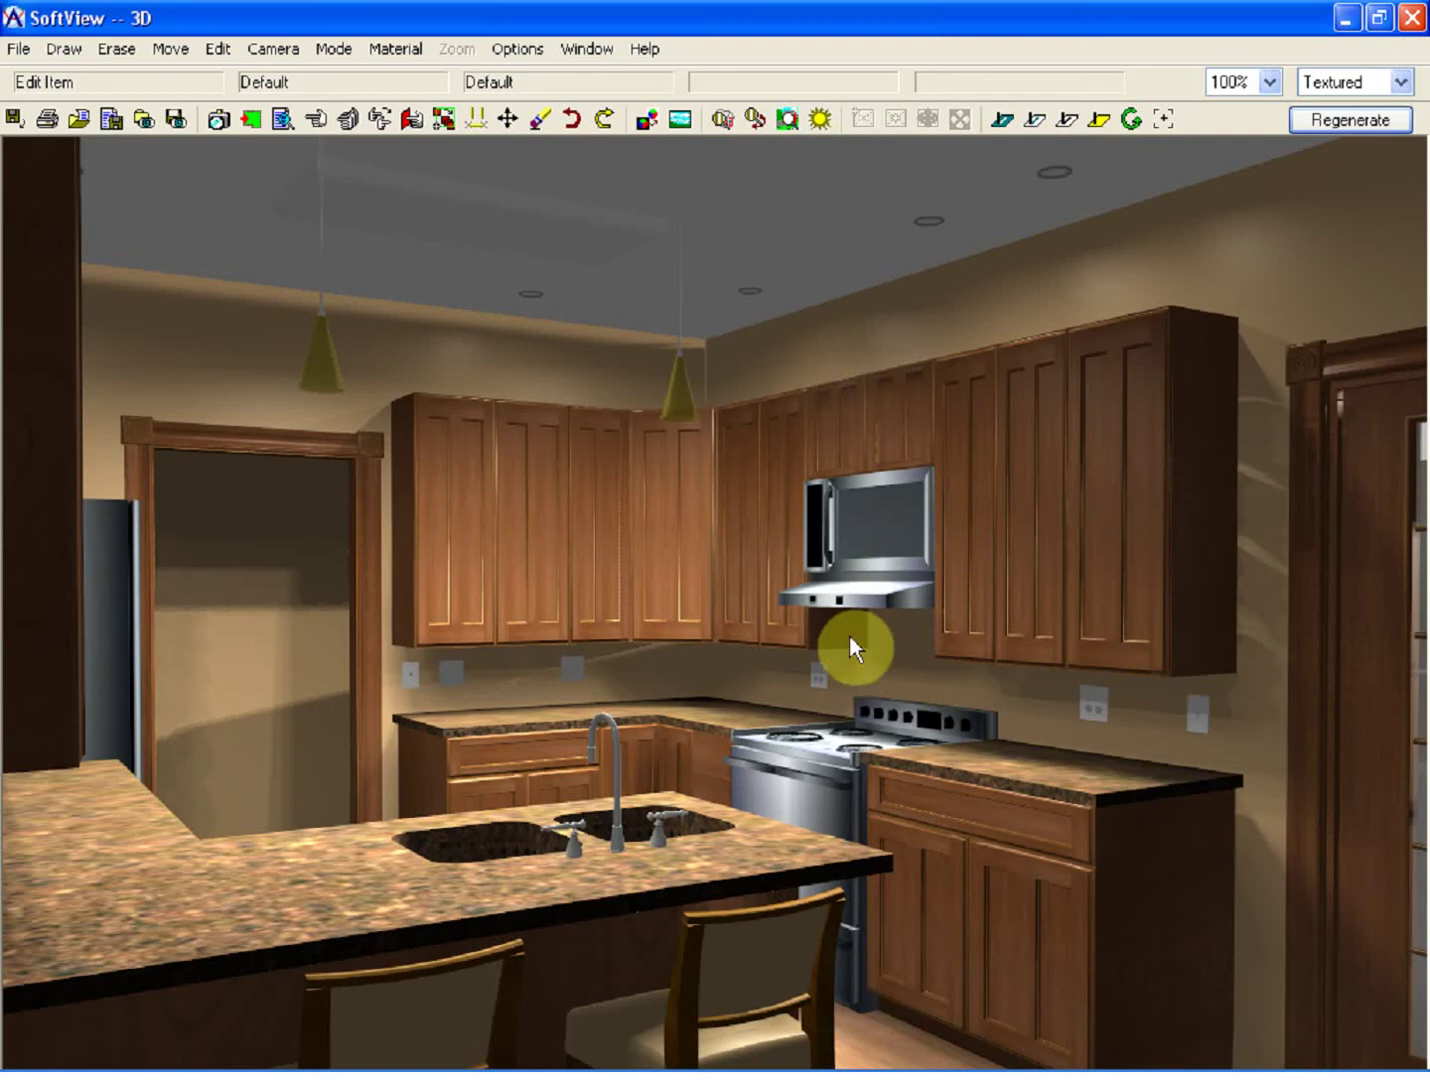
- Inspect the double sink and faucet properties, closing both without changes
double_click(477, 841)
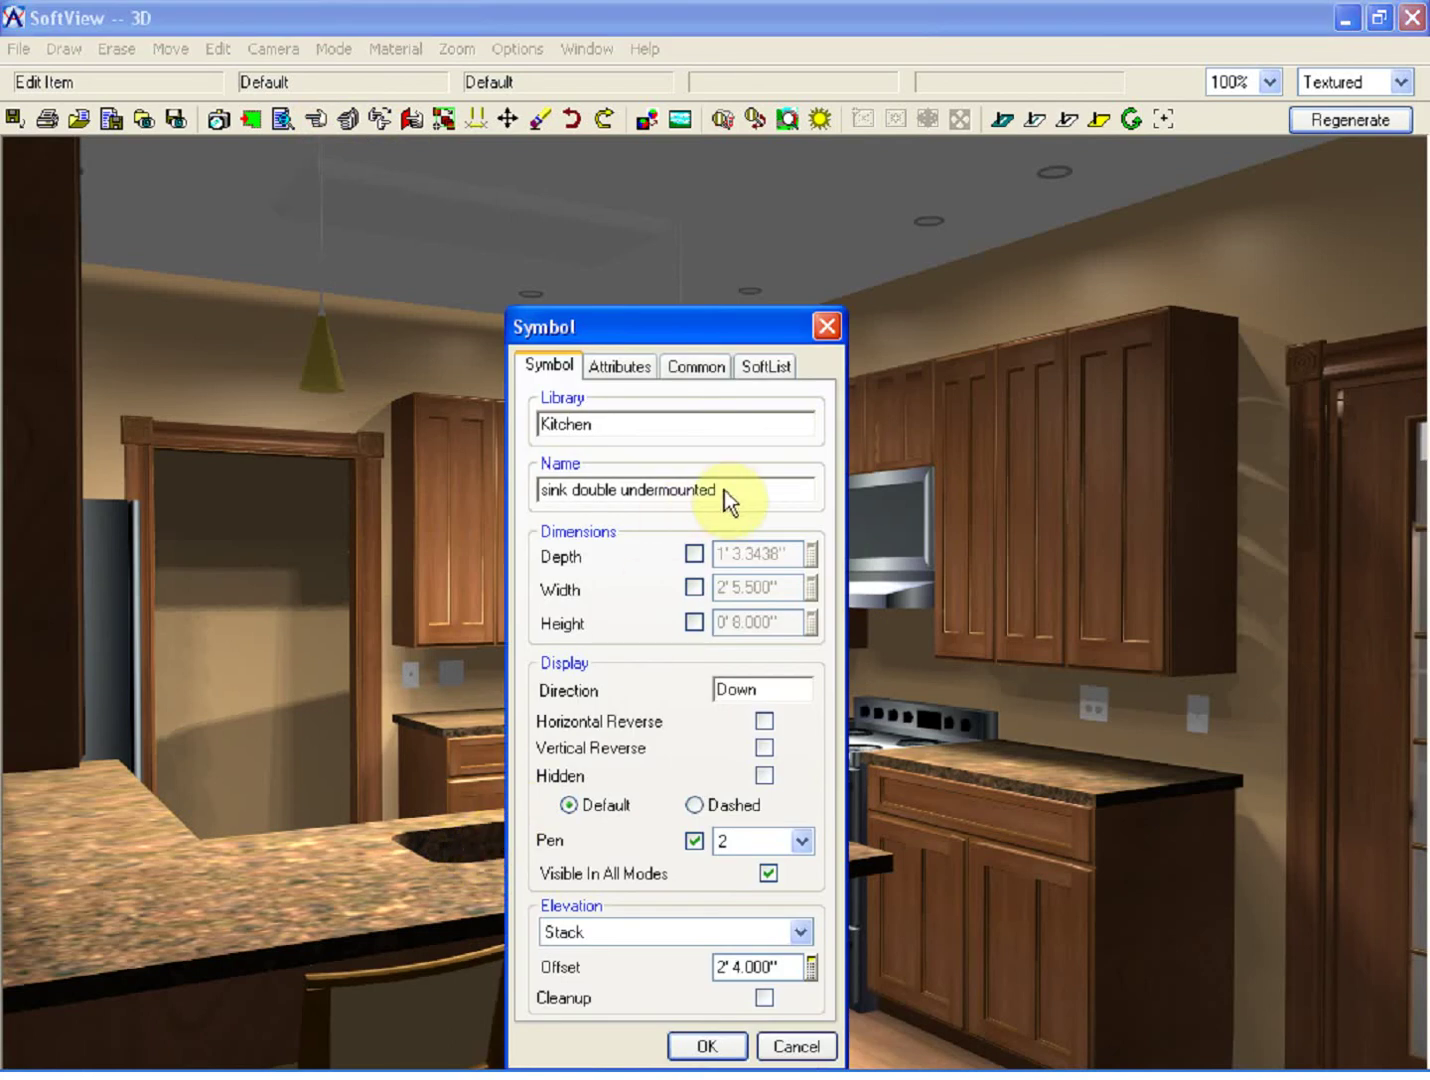
left_click(826, 328)
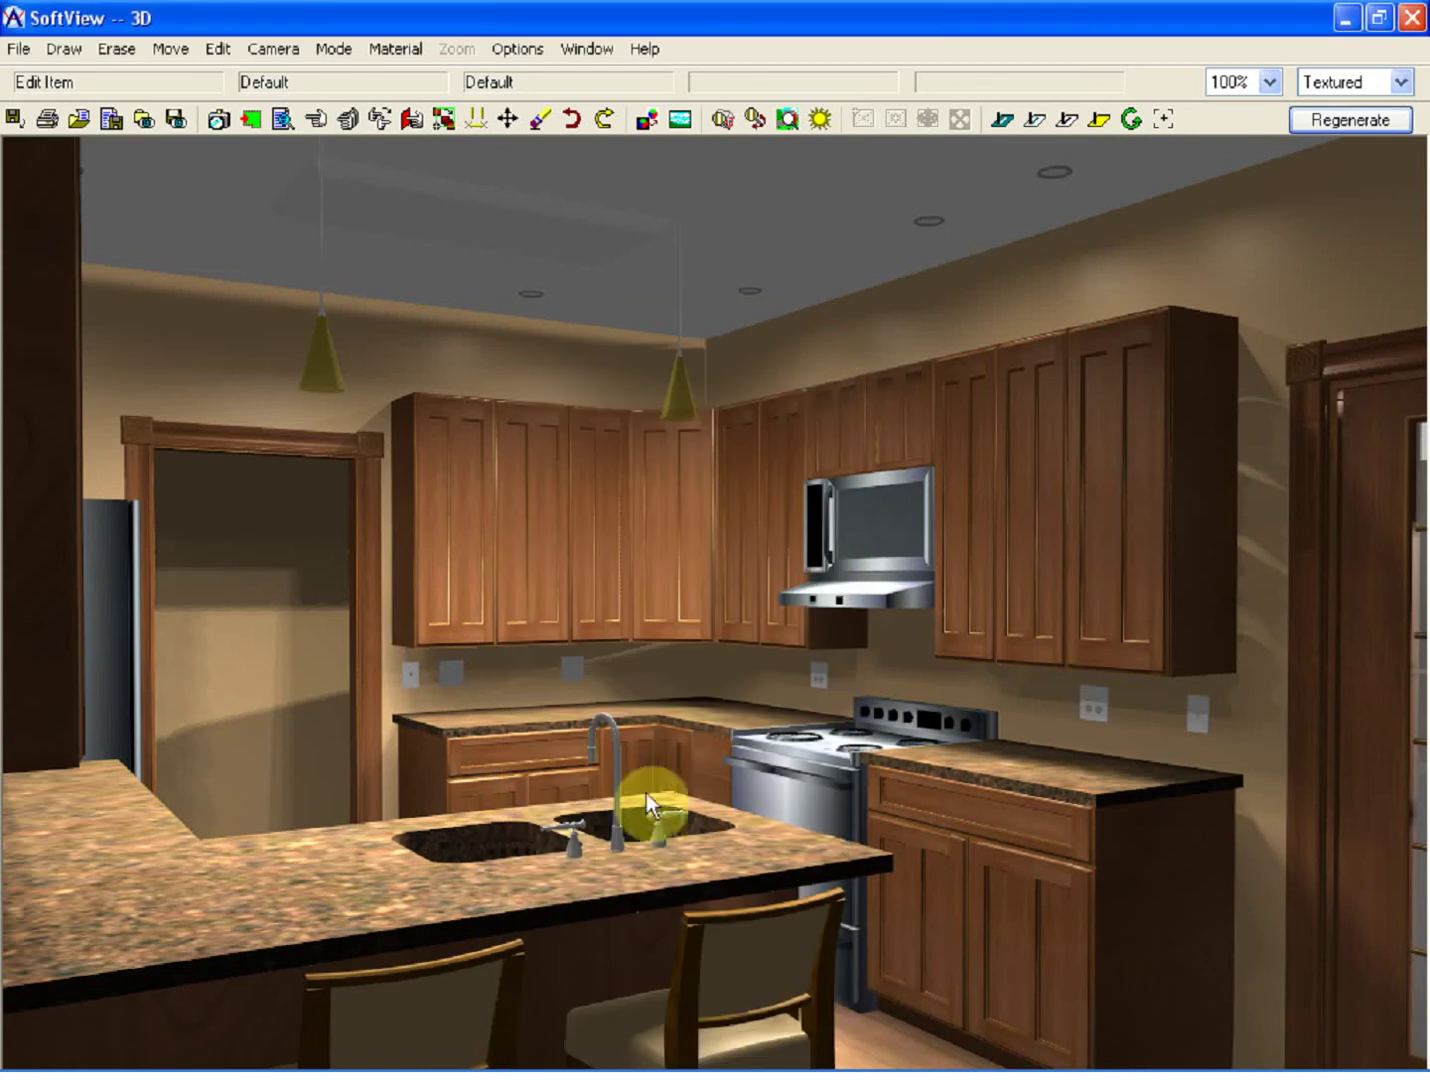
double_click(617, 835)
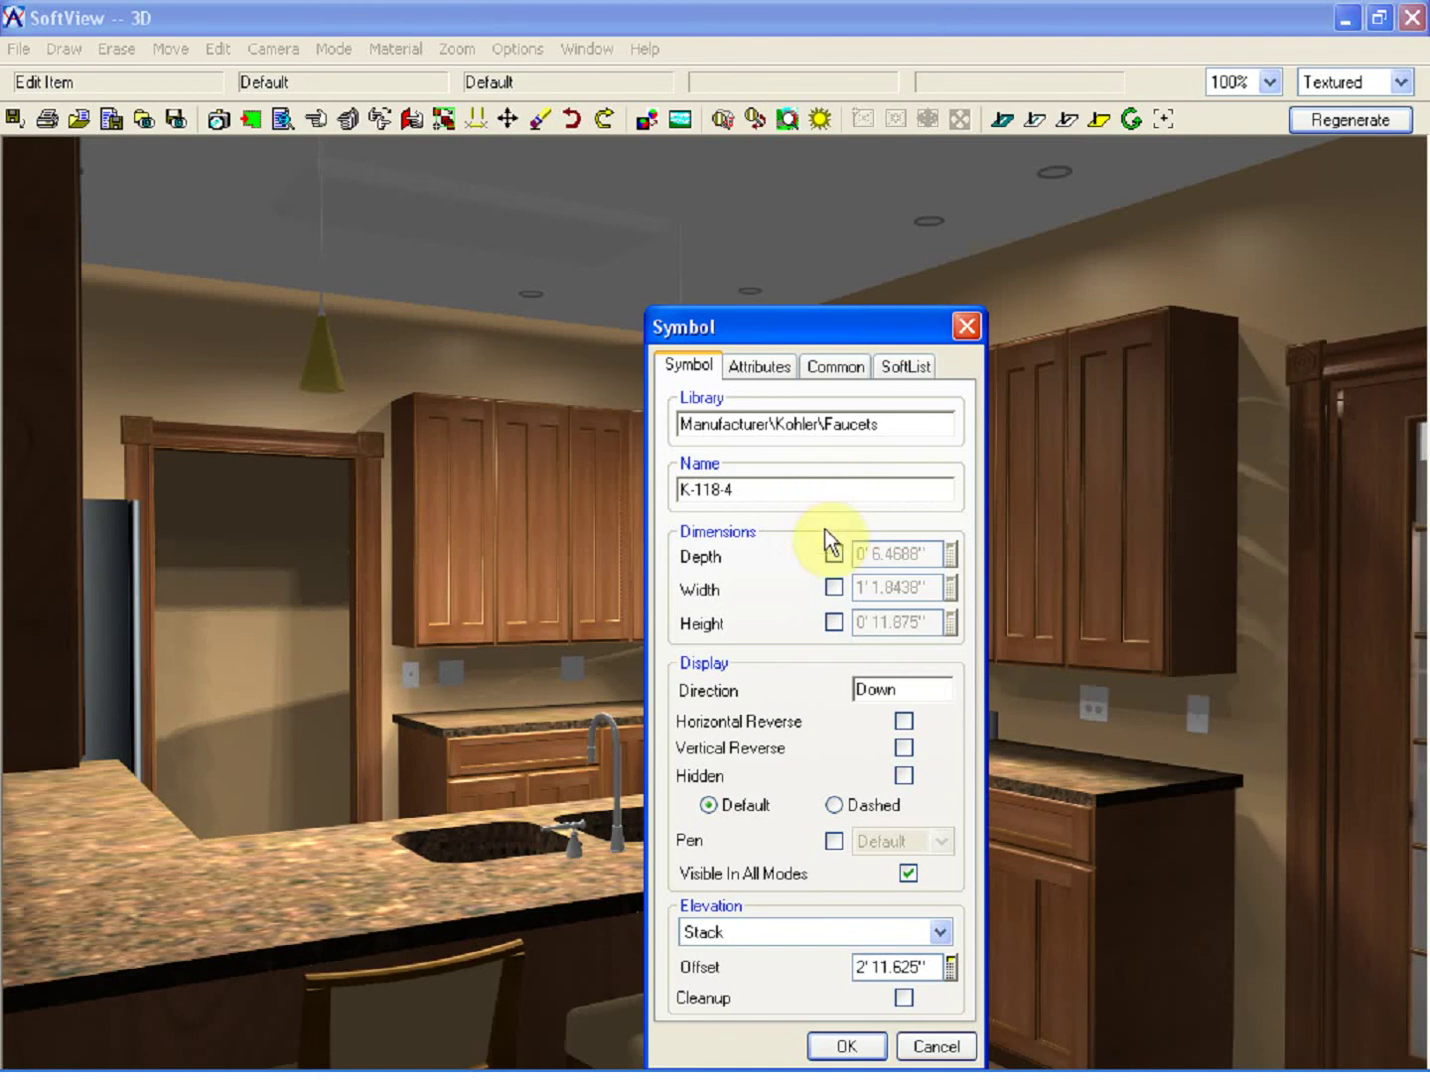
left_click(936, 1045)
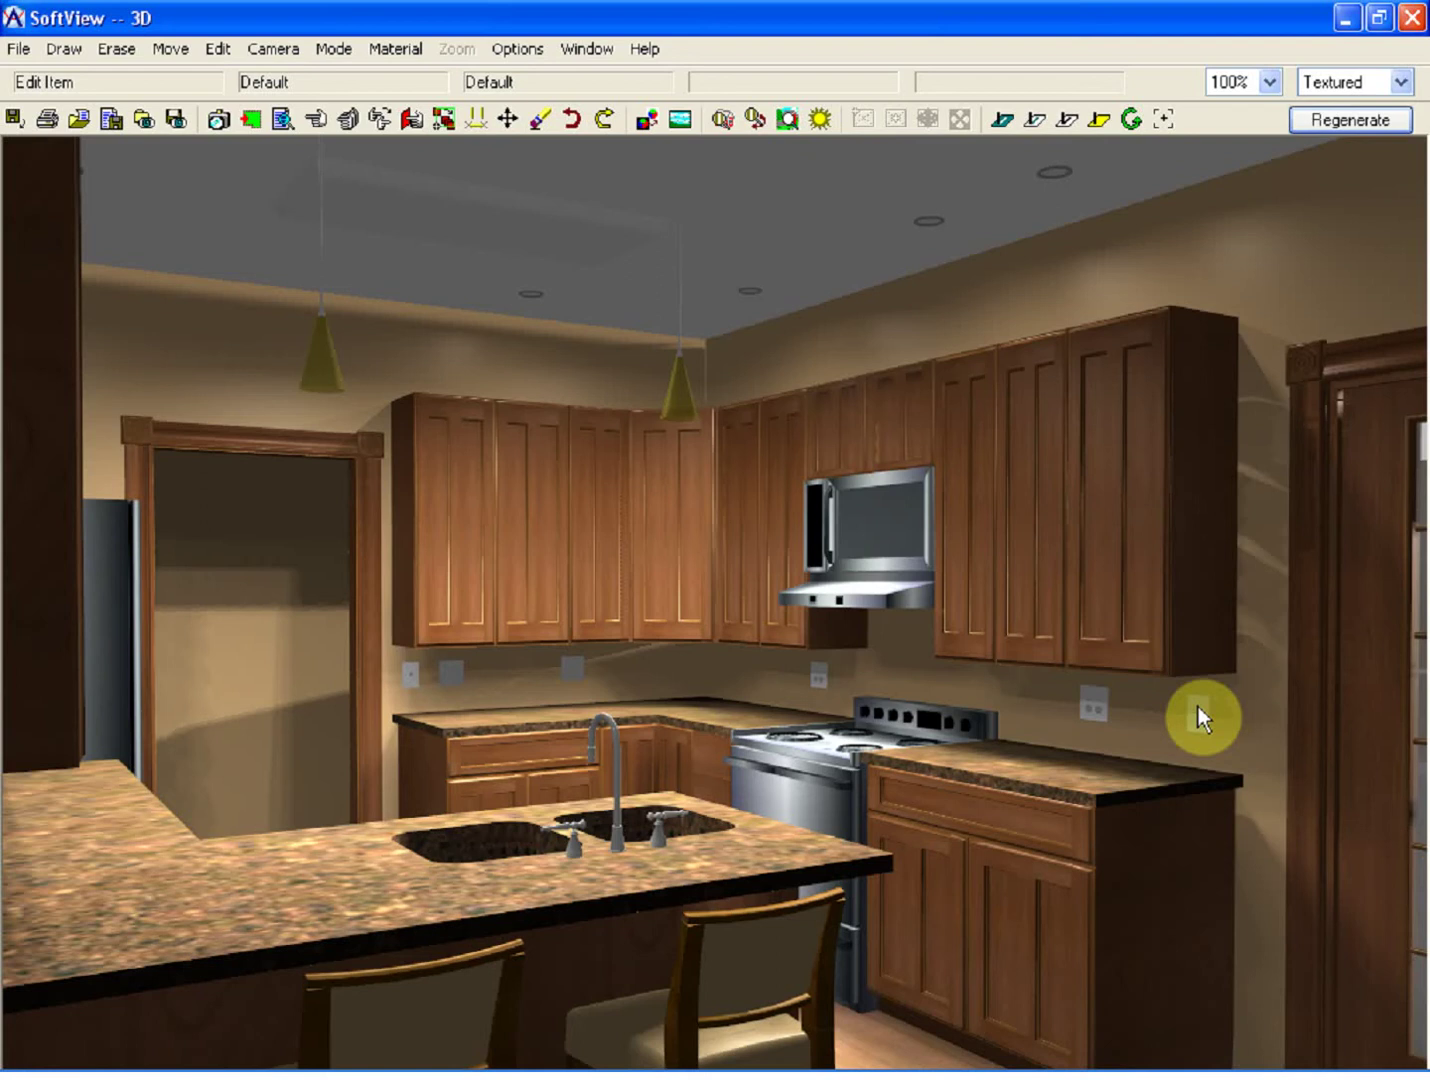
- Show the 2D floor plan in Electrical drawing mode
key("alt+Tab")
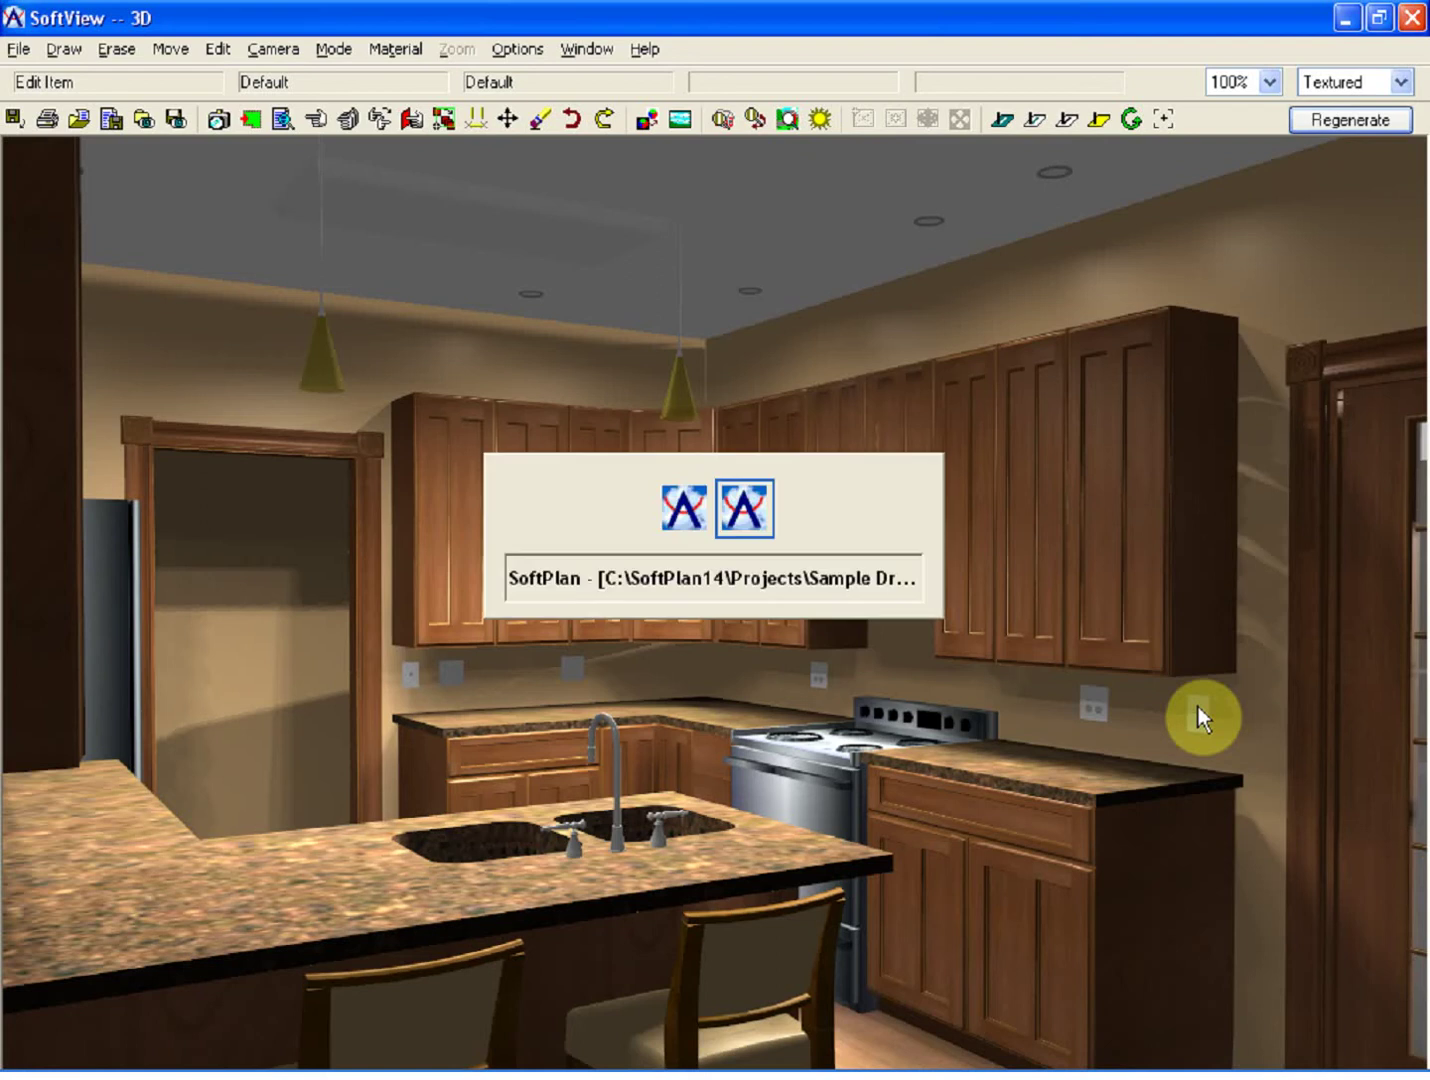
left_click(1410, 81)
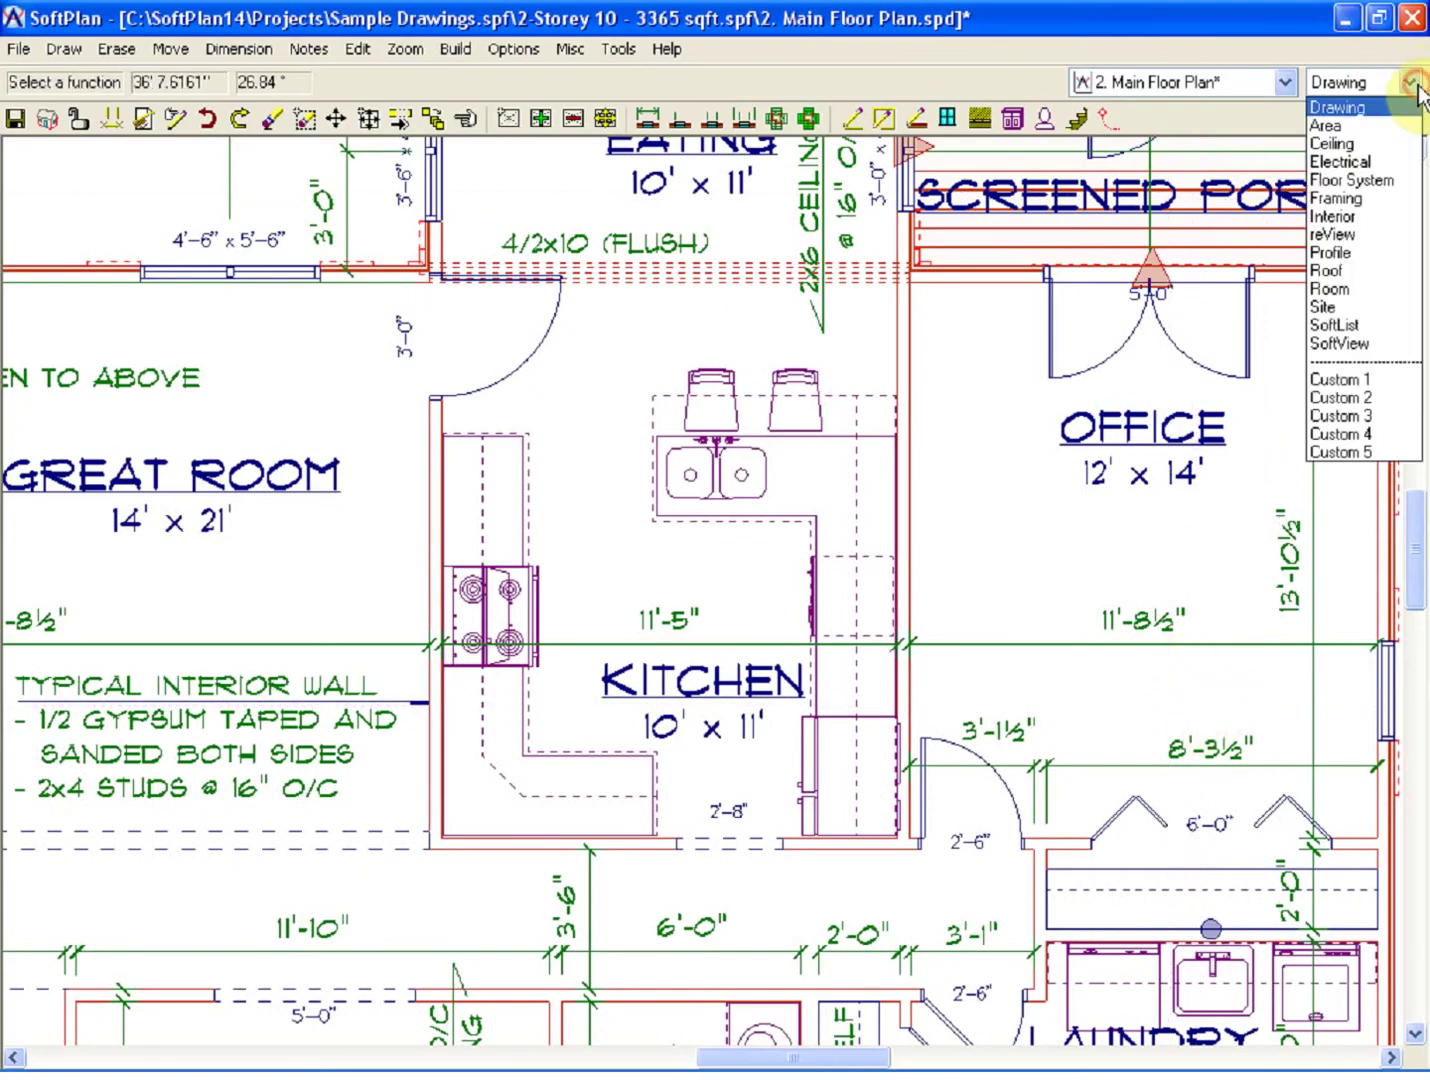
left_click(1378, 160)
scroll(447, 511, "up", 2)
scroll(702, 592, "up", 3)
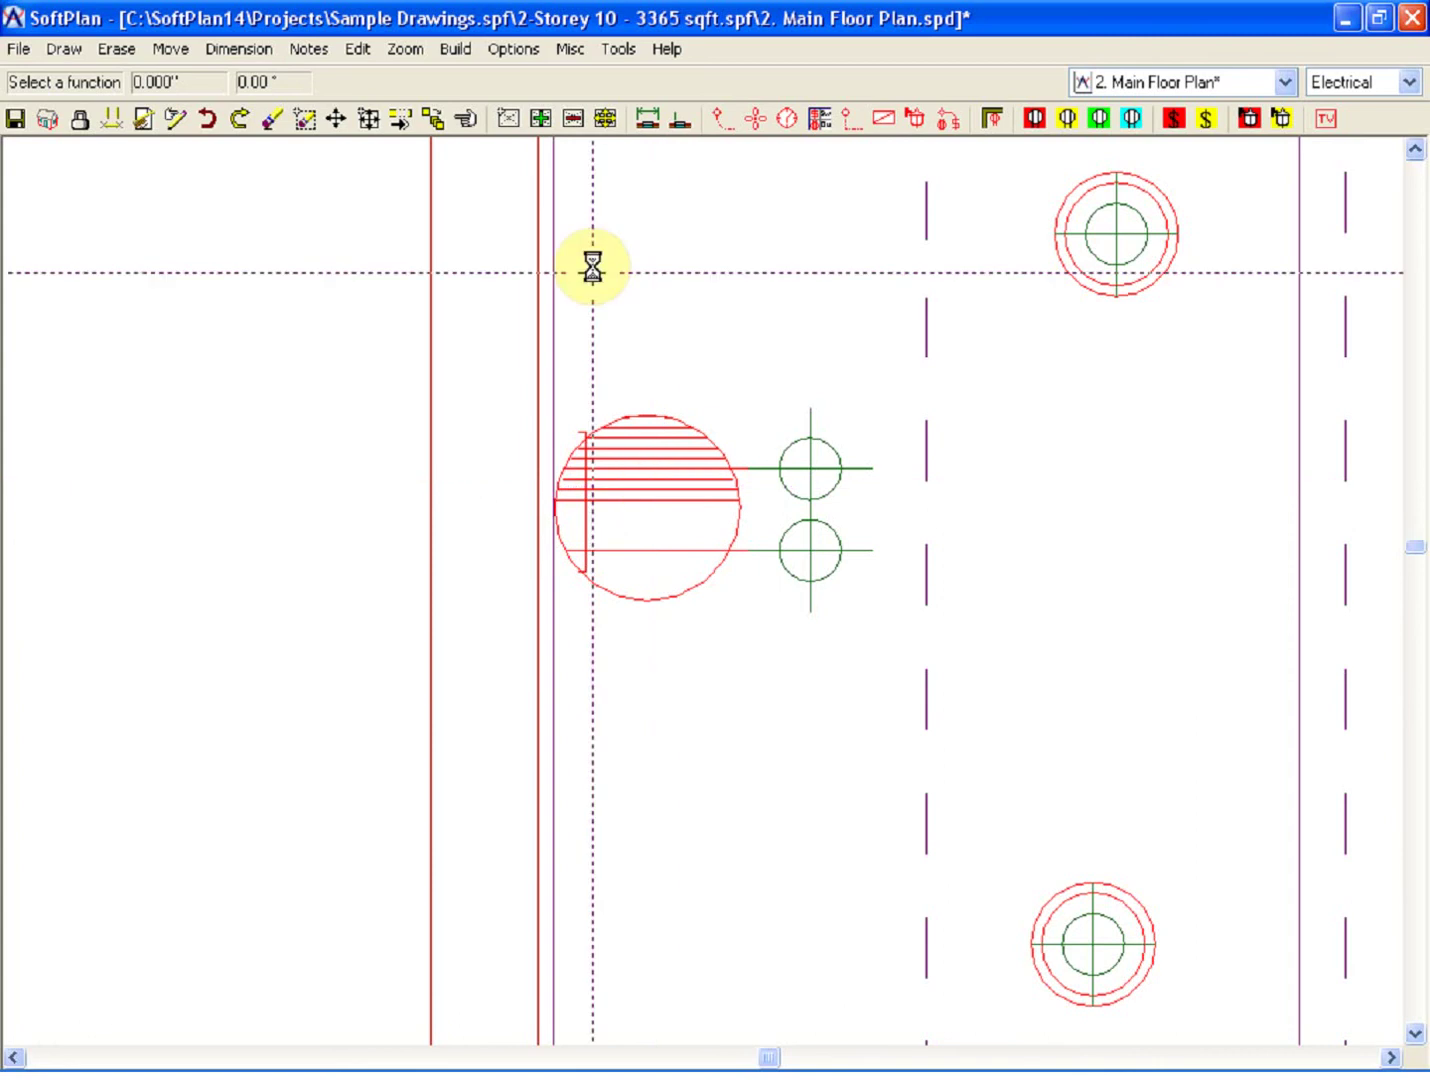
- Browse the wall outlet's electrical symbols and 3D previews, then cancel, leaving the outlet unchanged
left_click(466, 120)
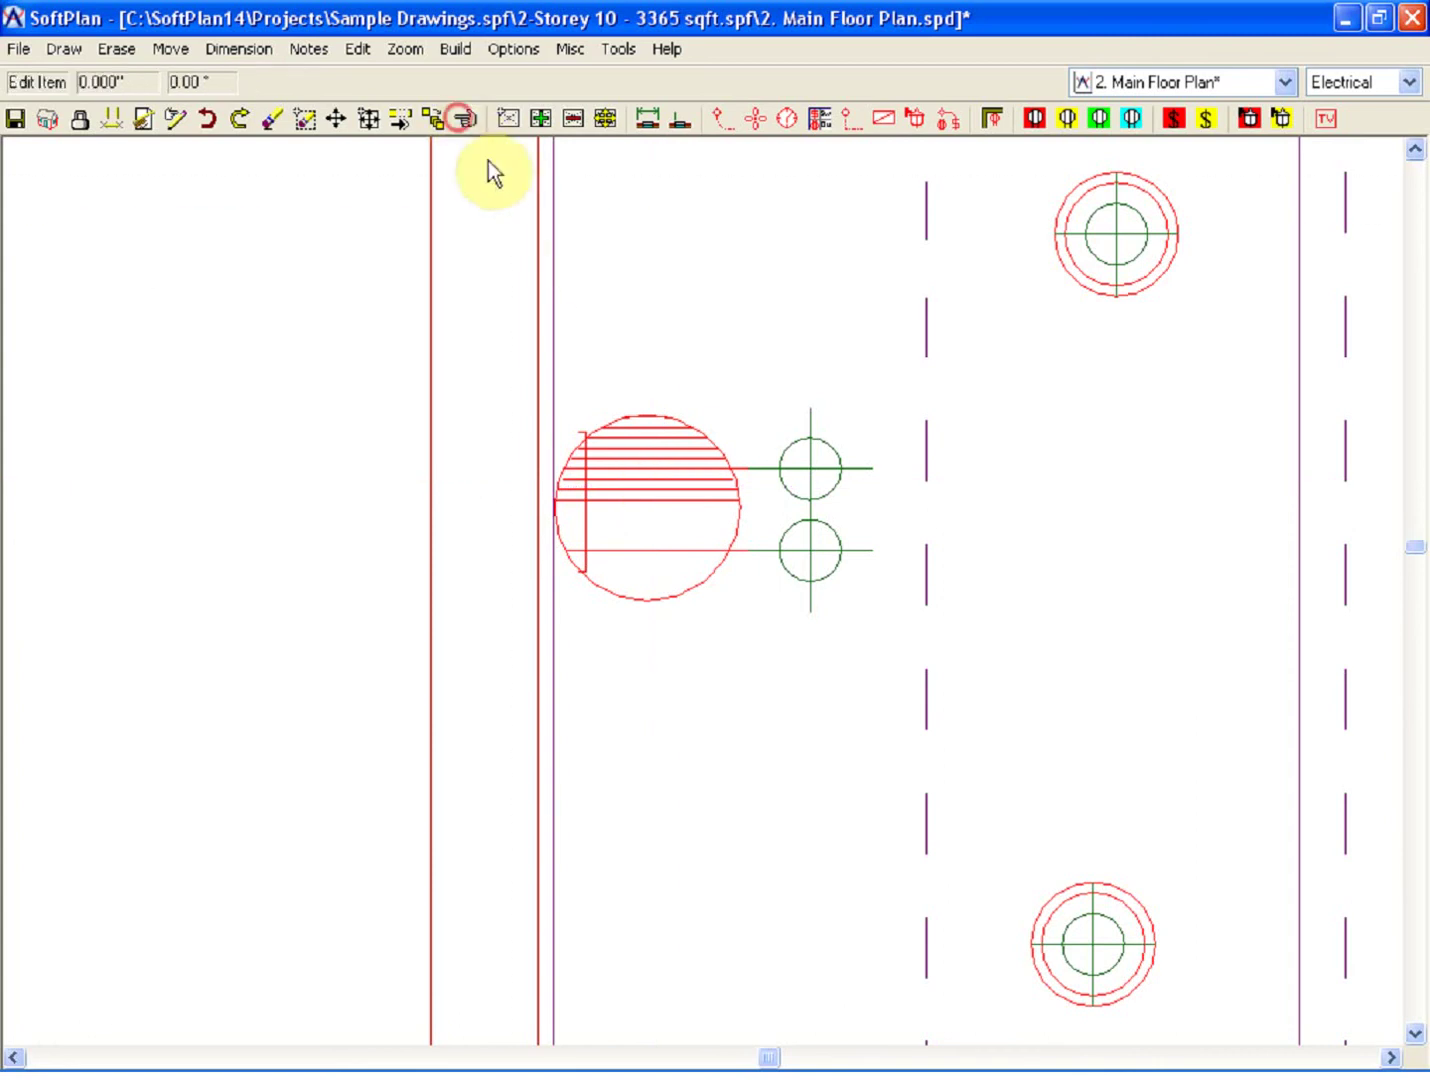
left_click(585, 468)
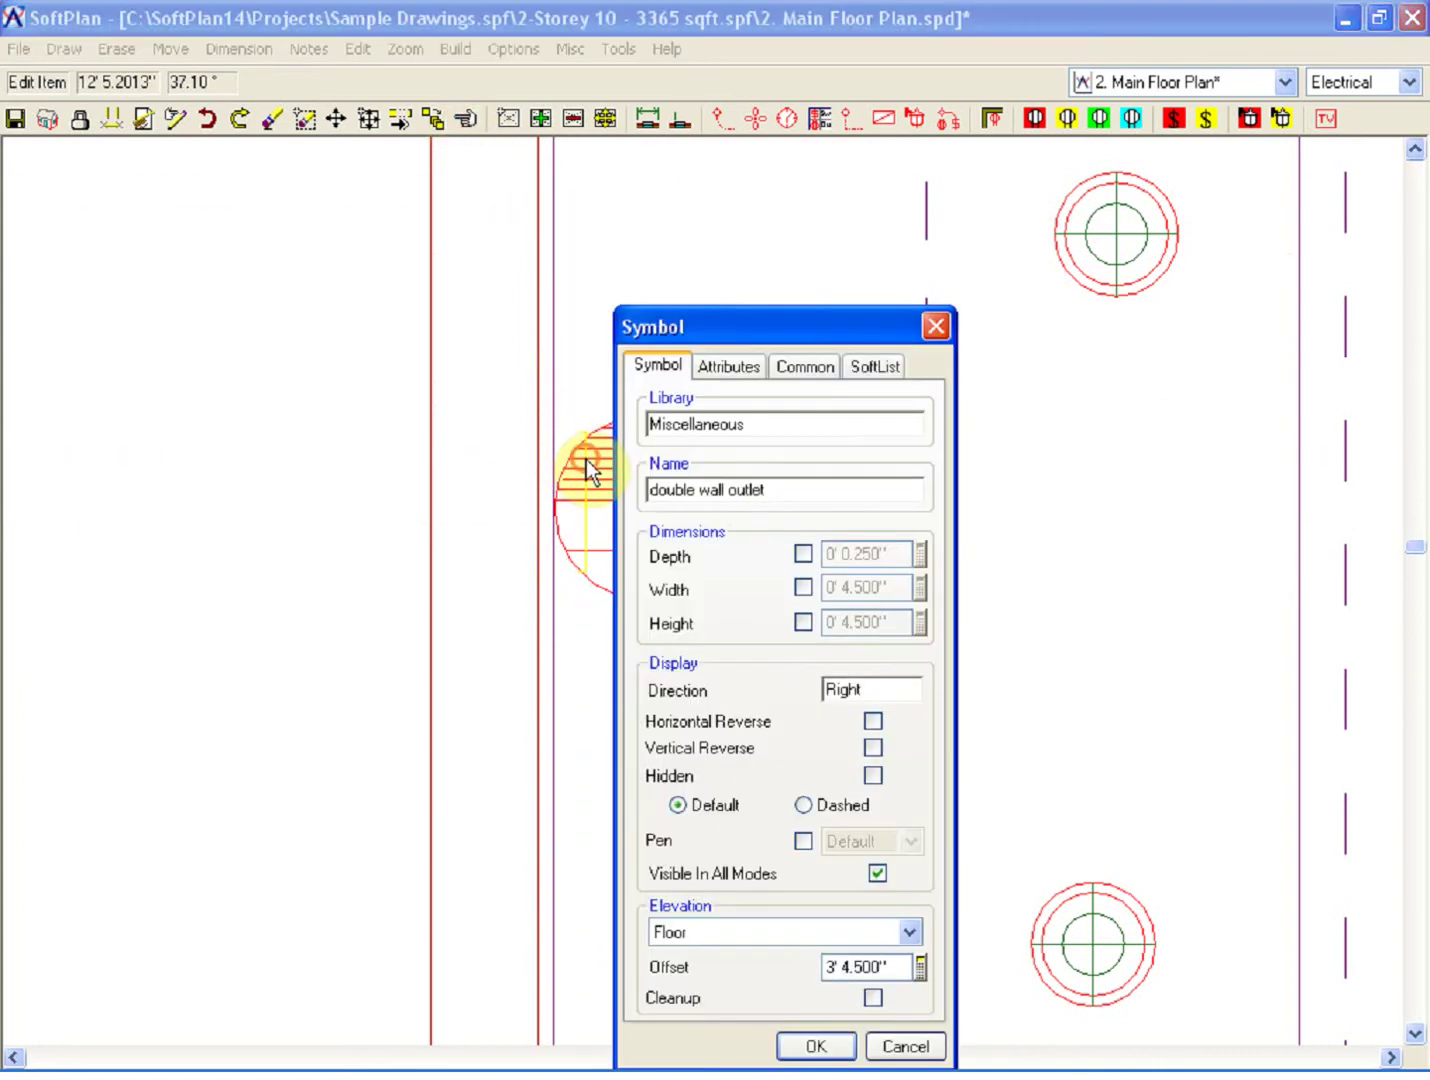
left_click(776, 490)
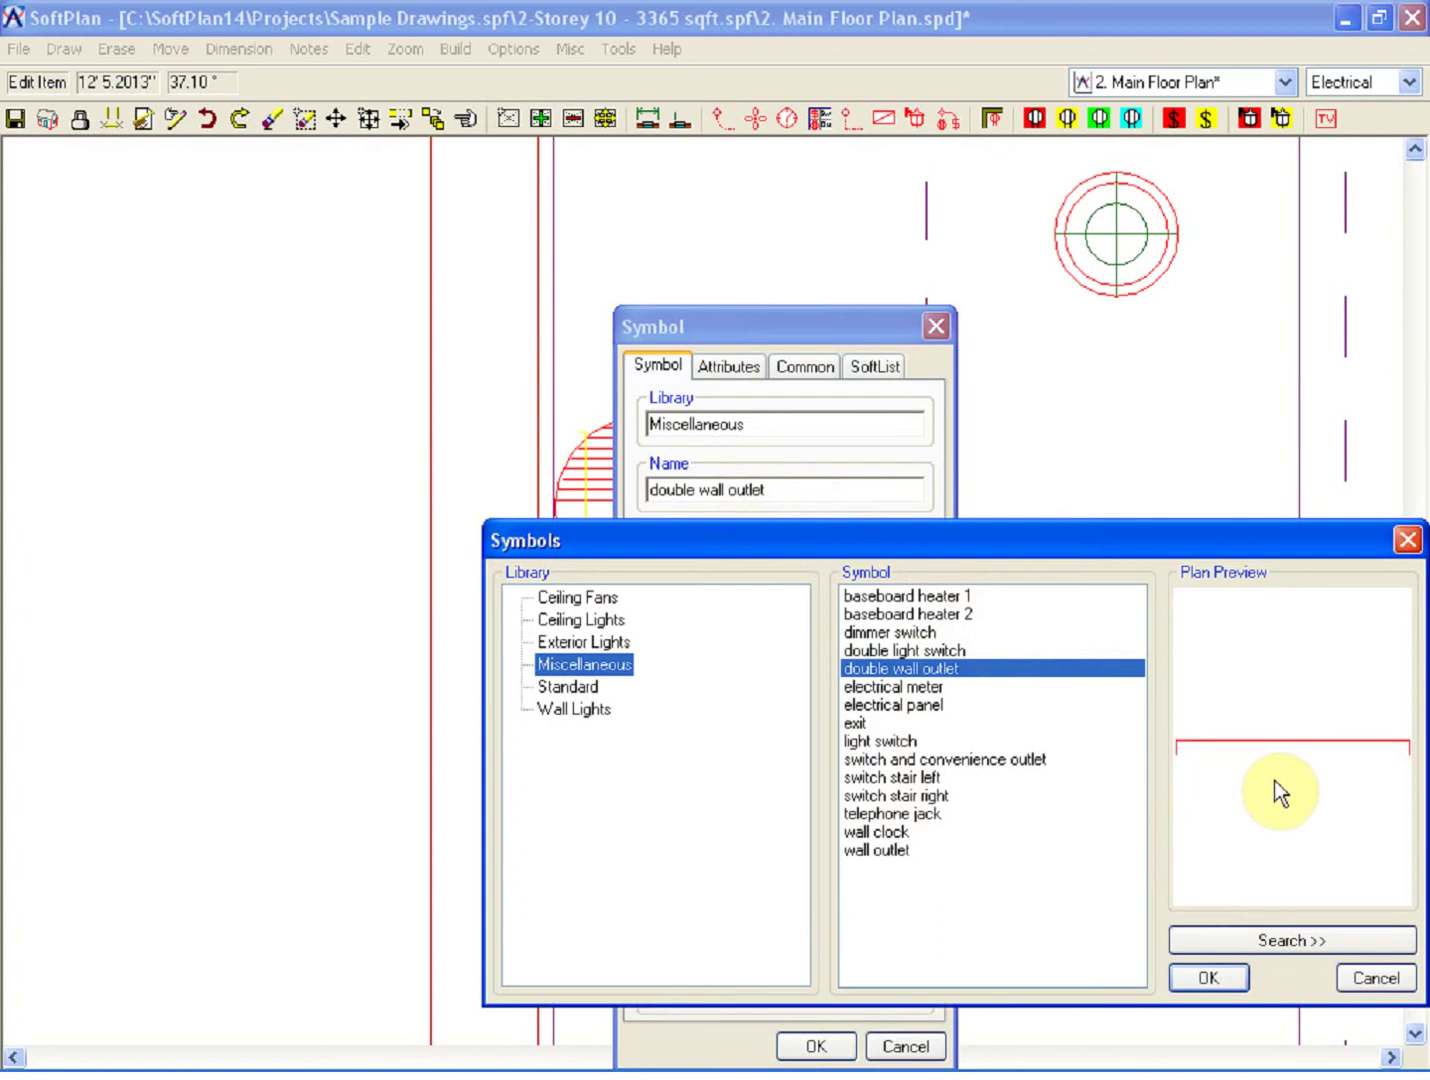
left_click_drag(1174, 528, 1047, 463)
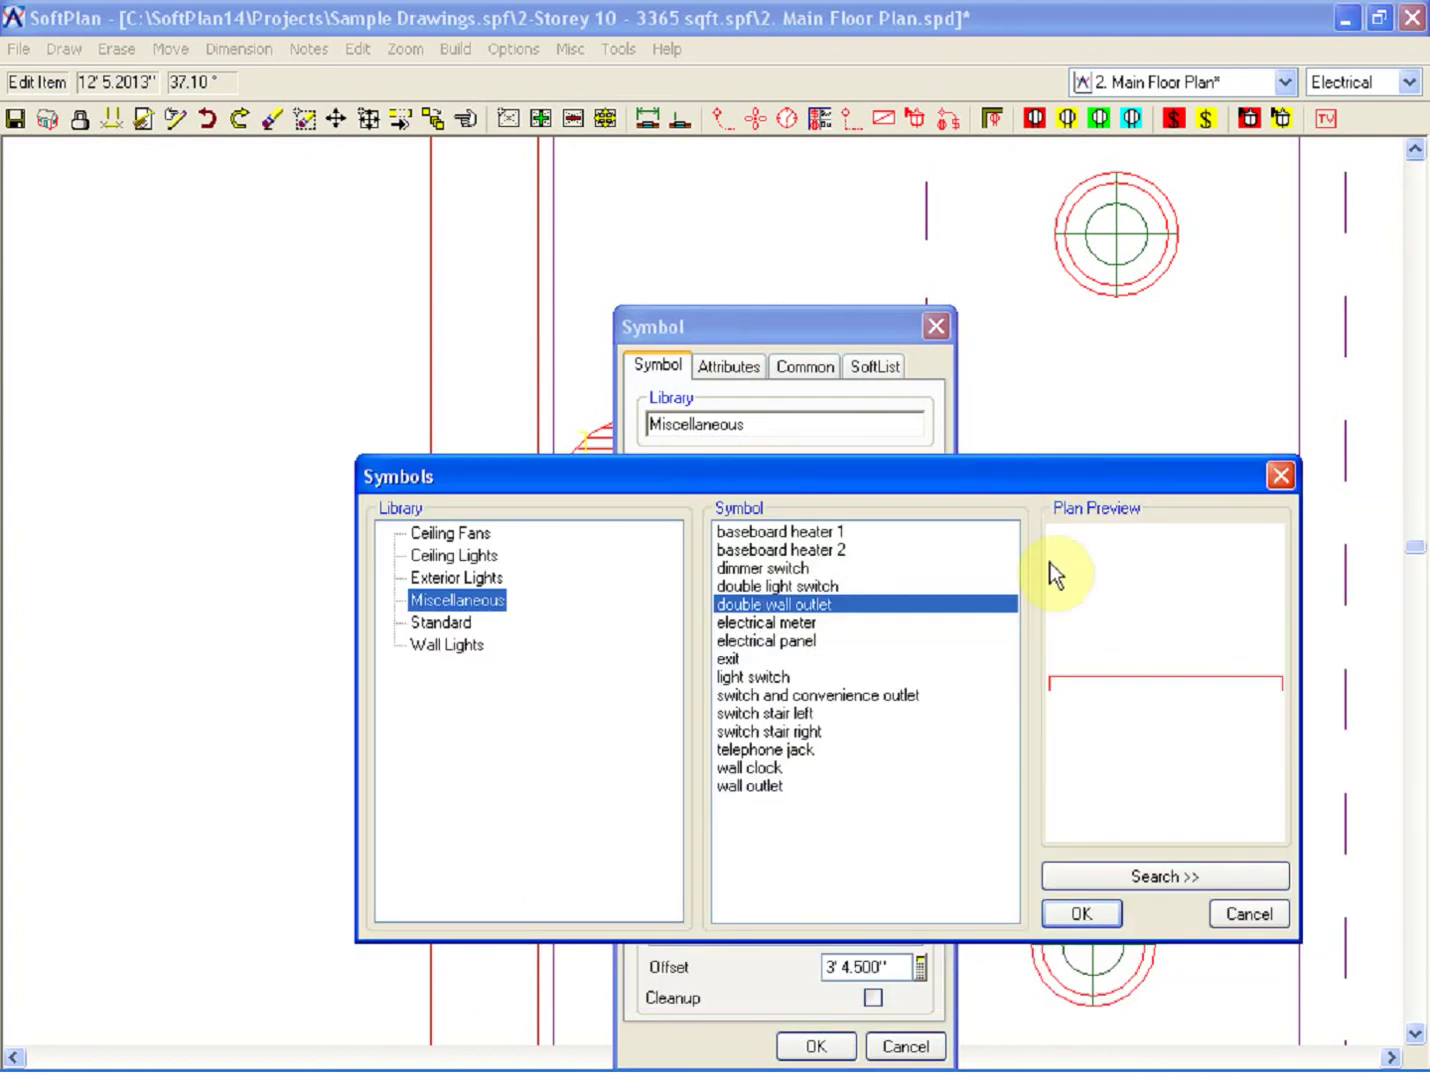
left_click(1168, 876)
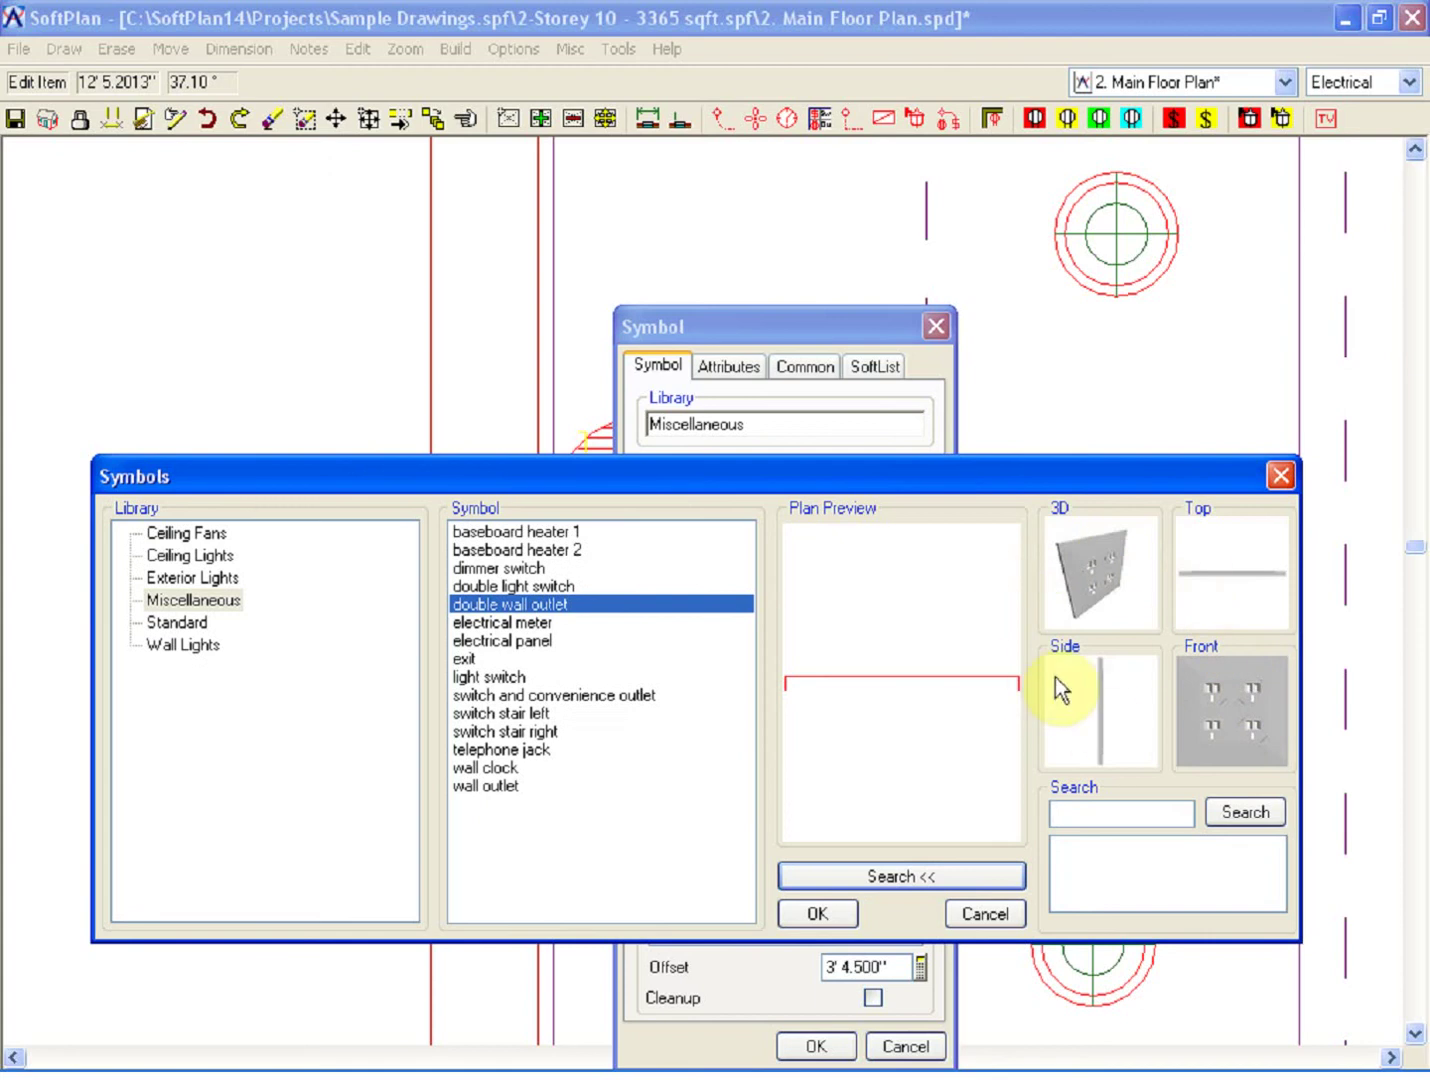
left_click(986, 912)
left_click(912, 1046)
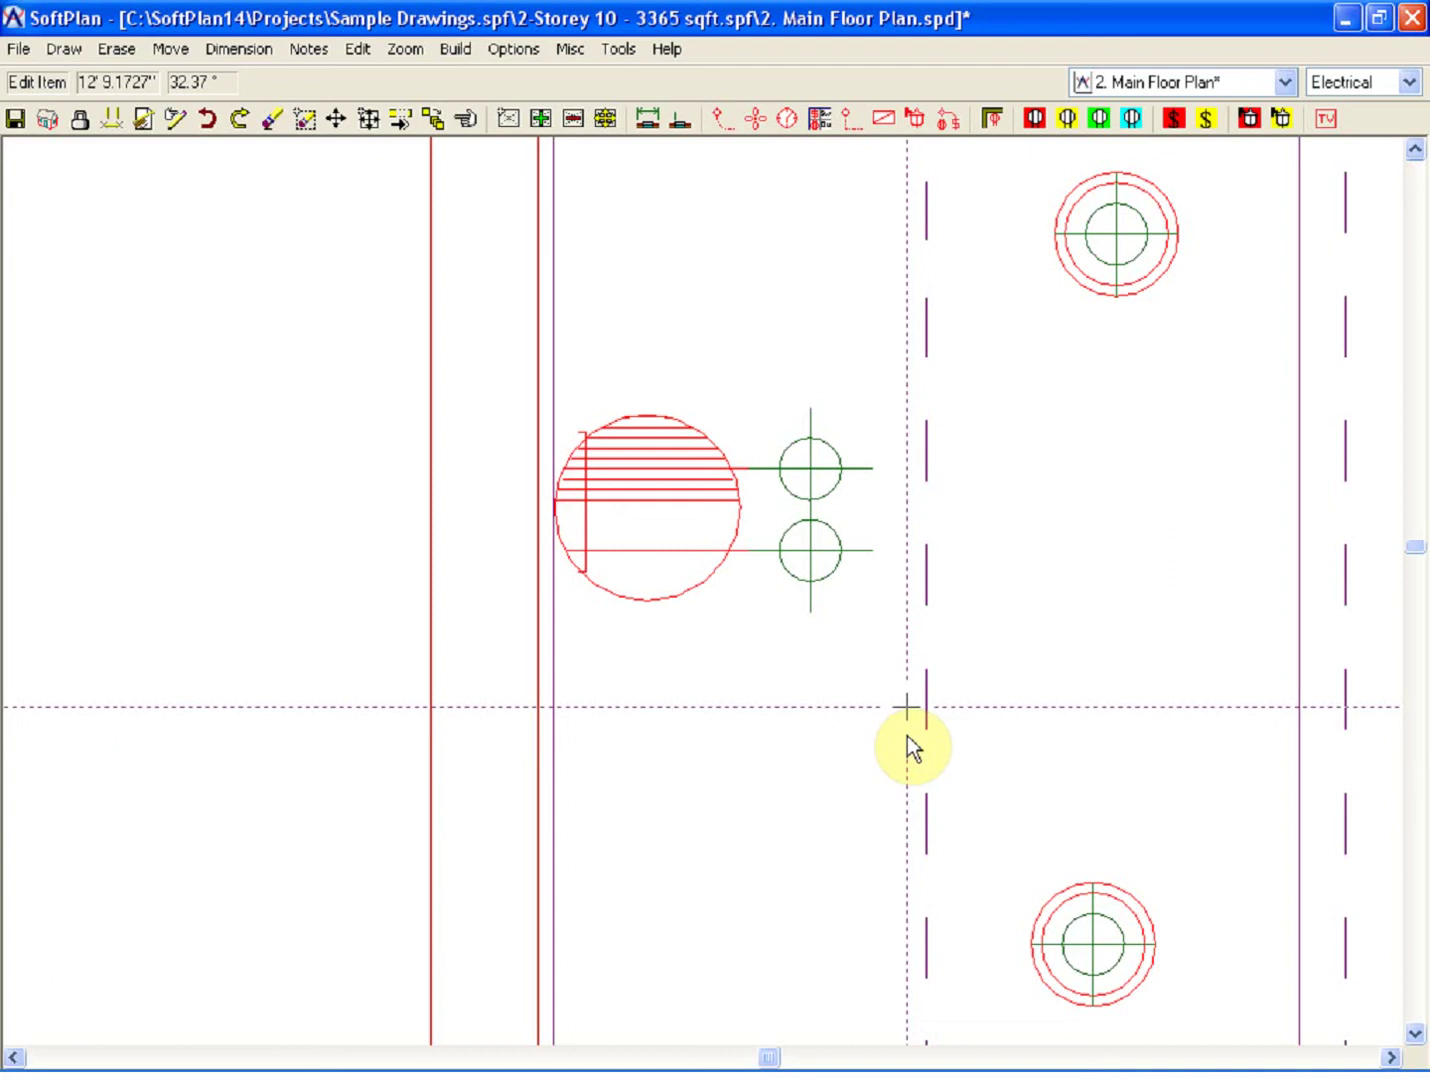
key("alt+Tab")
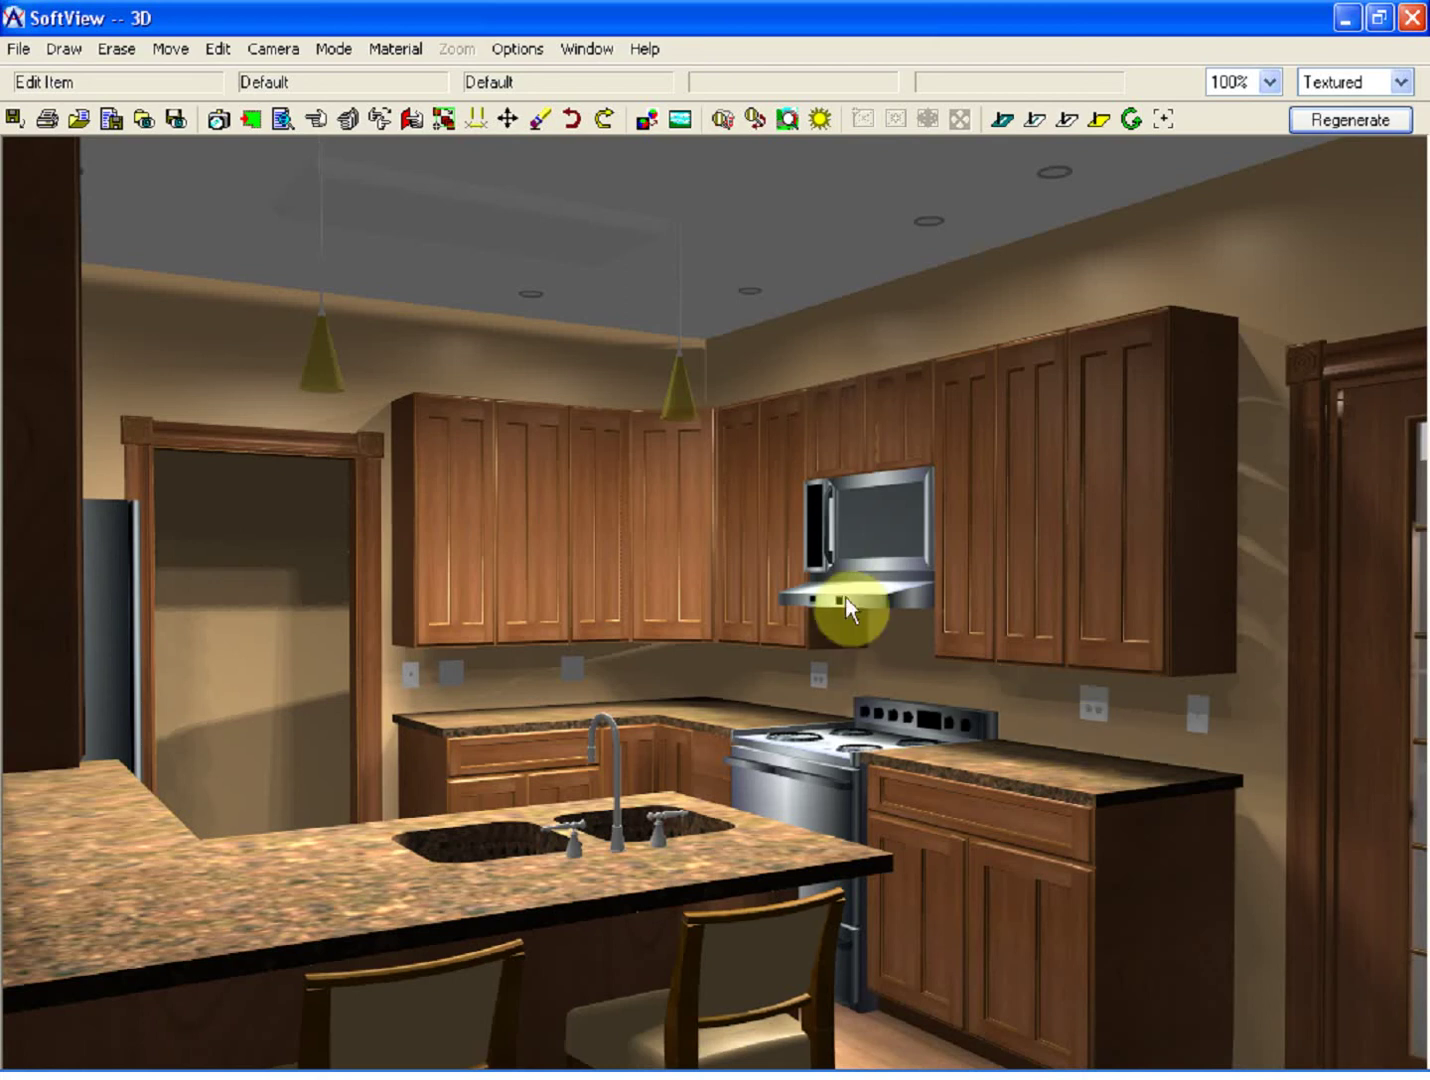
- Add pull pipe.dwg handles to the upper wall cabinet through its Cabinet Hardware settings
left_click(316, 119)
left_click(550, 569)
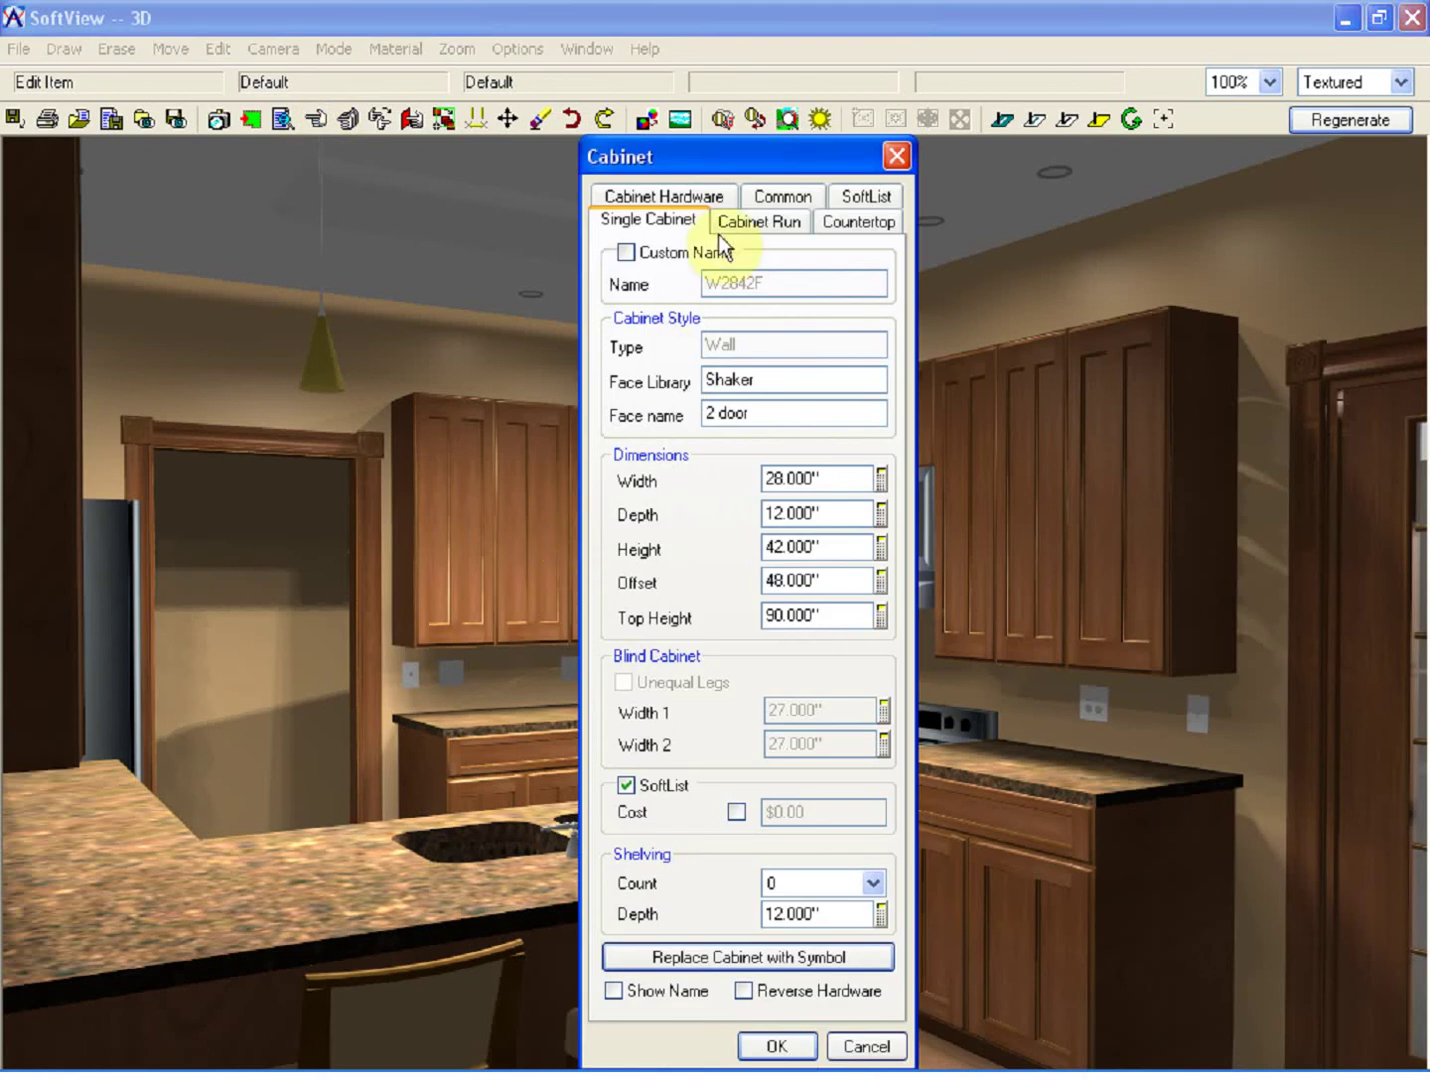
left_click(703, 195)
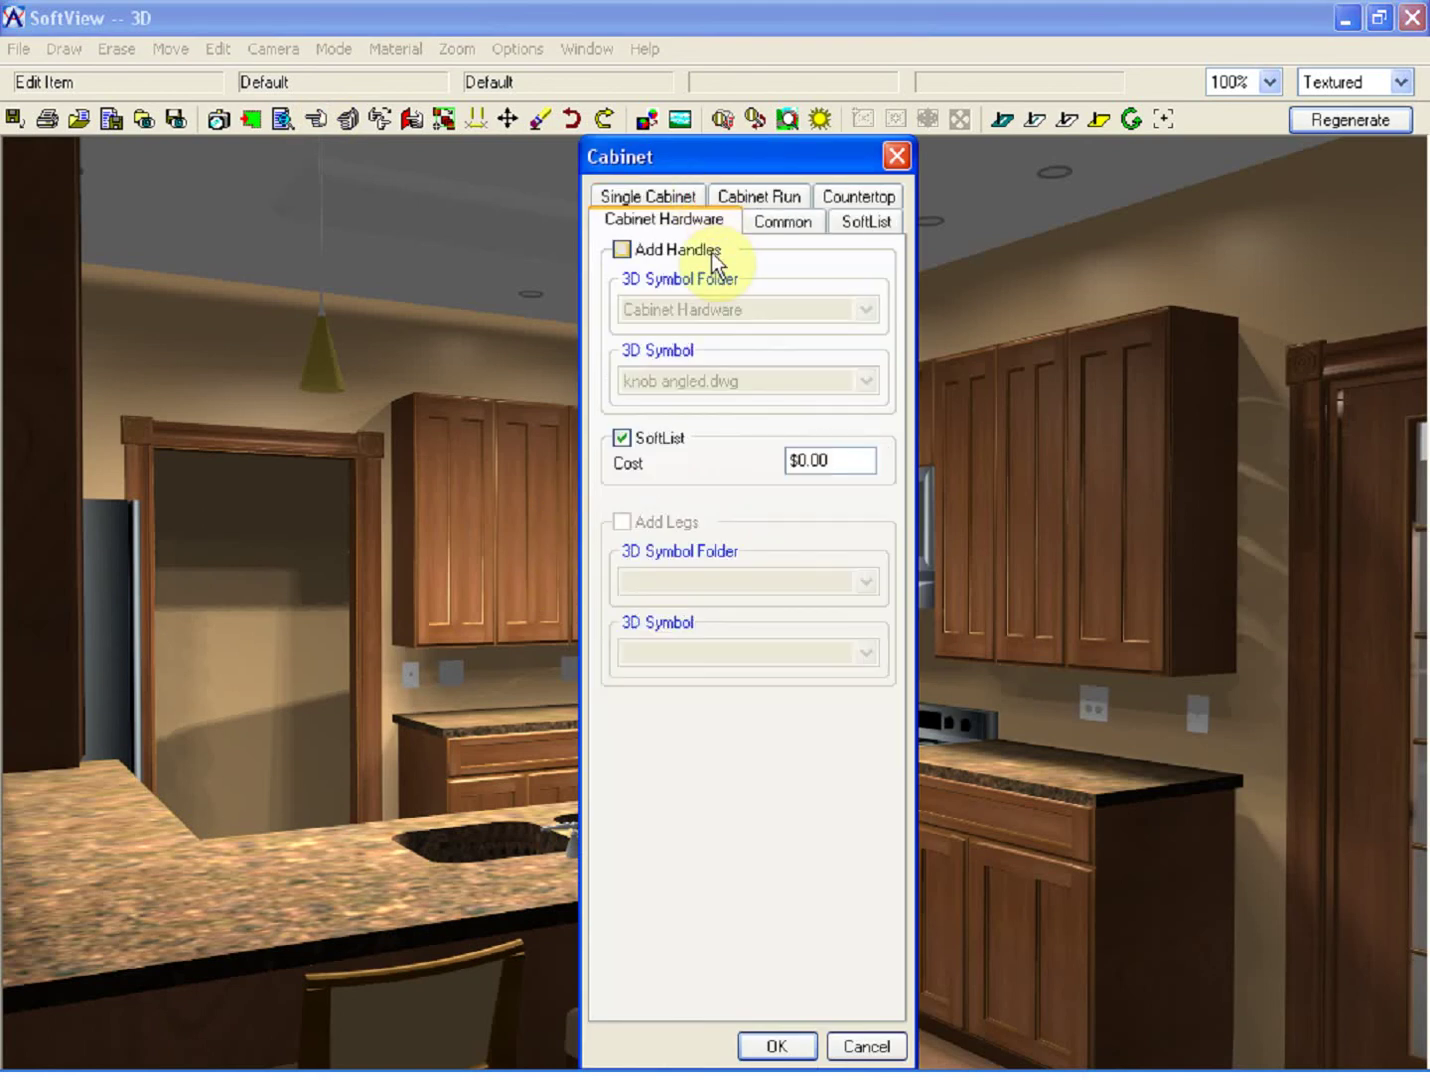
left_click(623, 250)
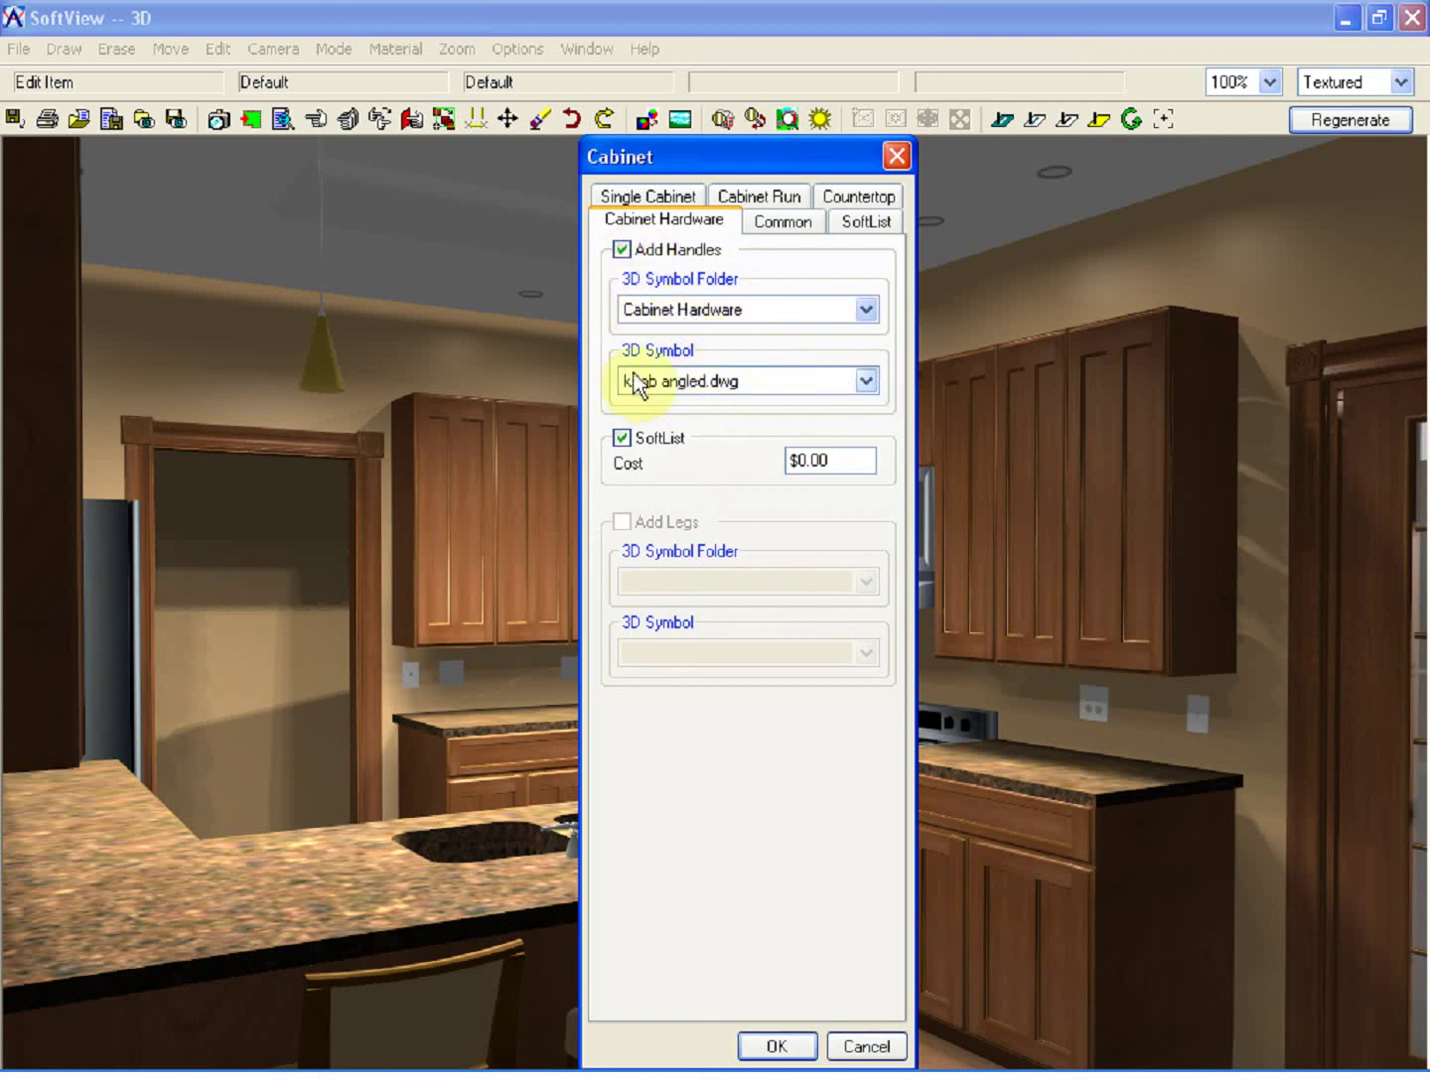
left_click(862, 387)
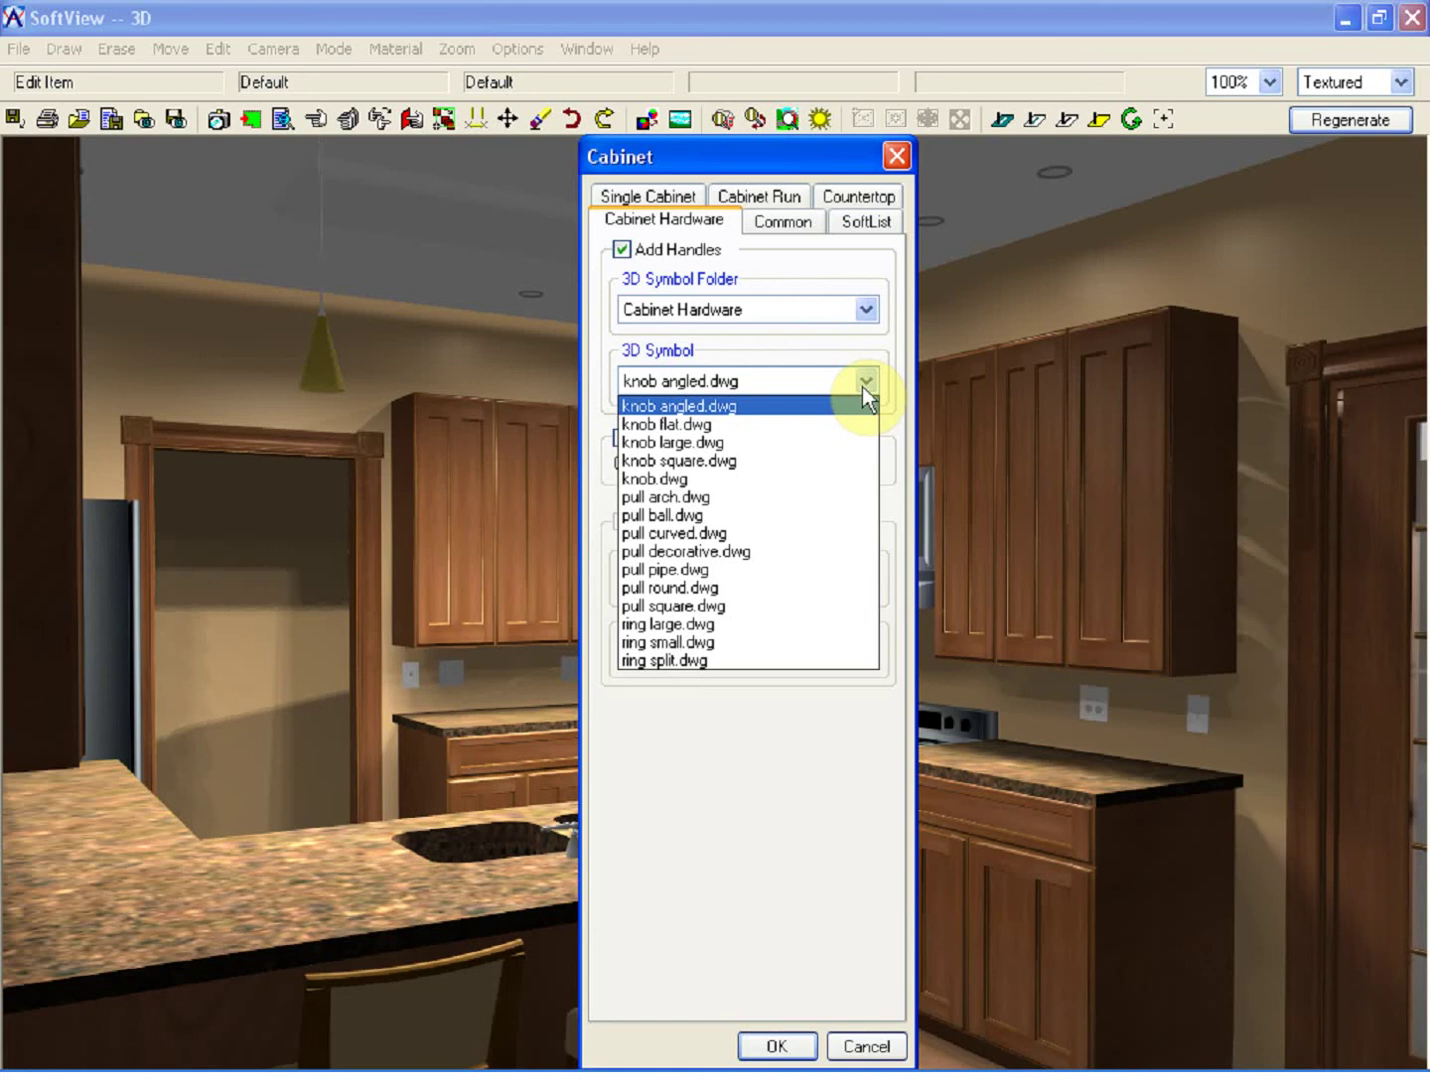
left_click(696, 567)
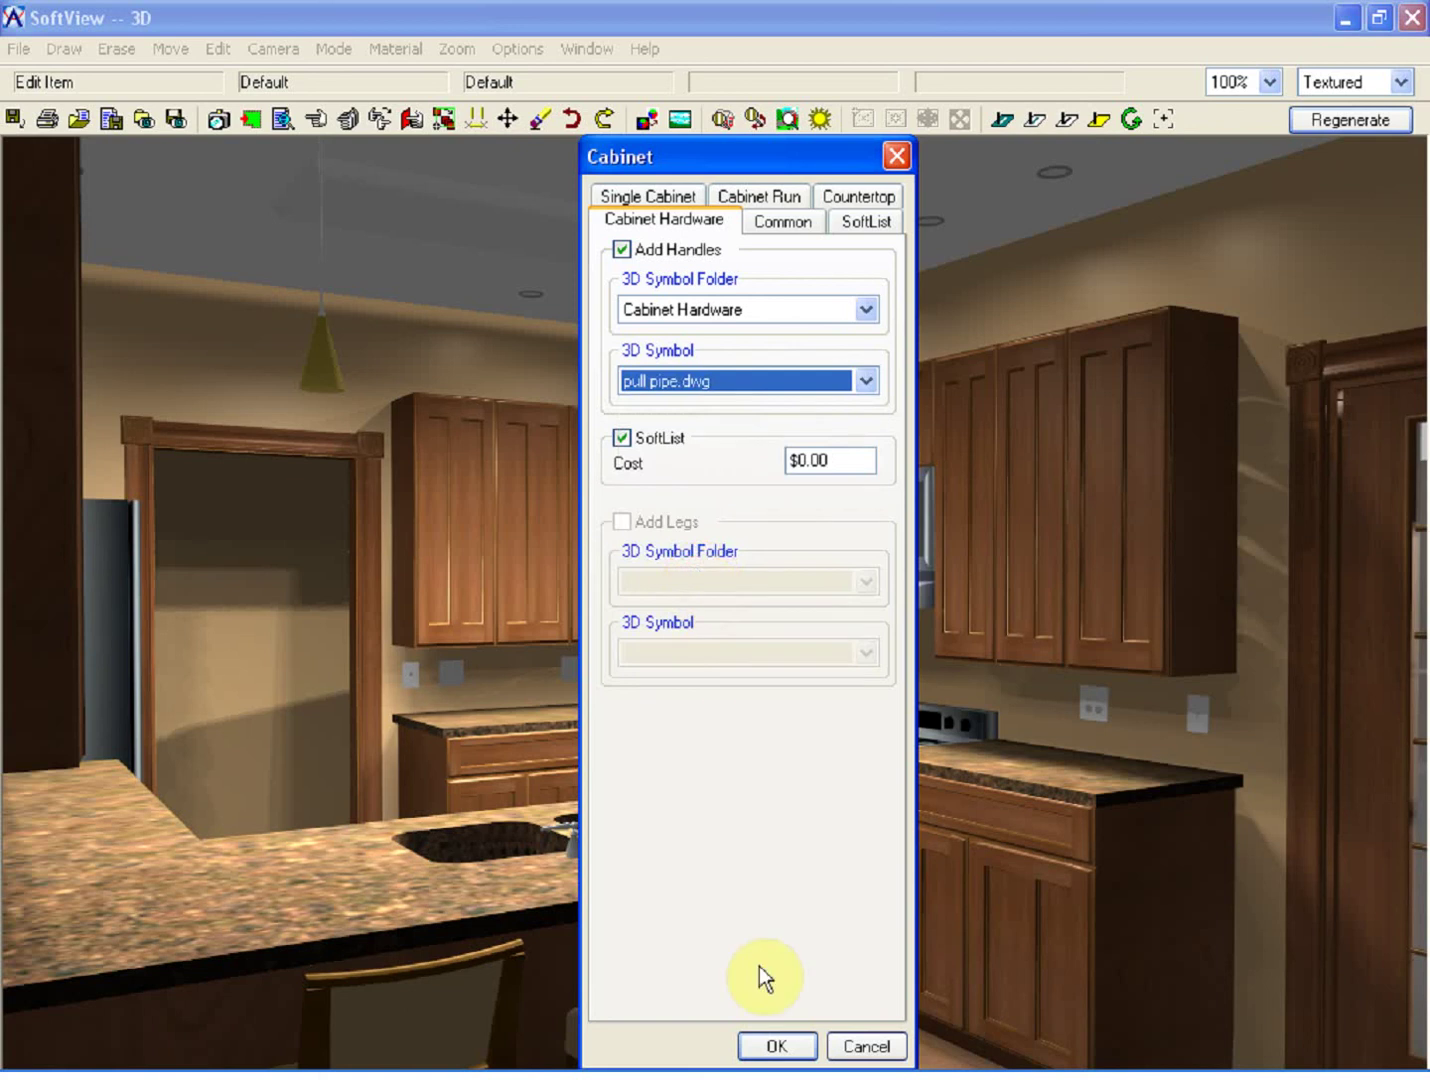
left_click(777, 1044)
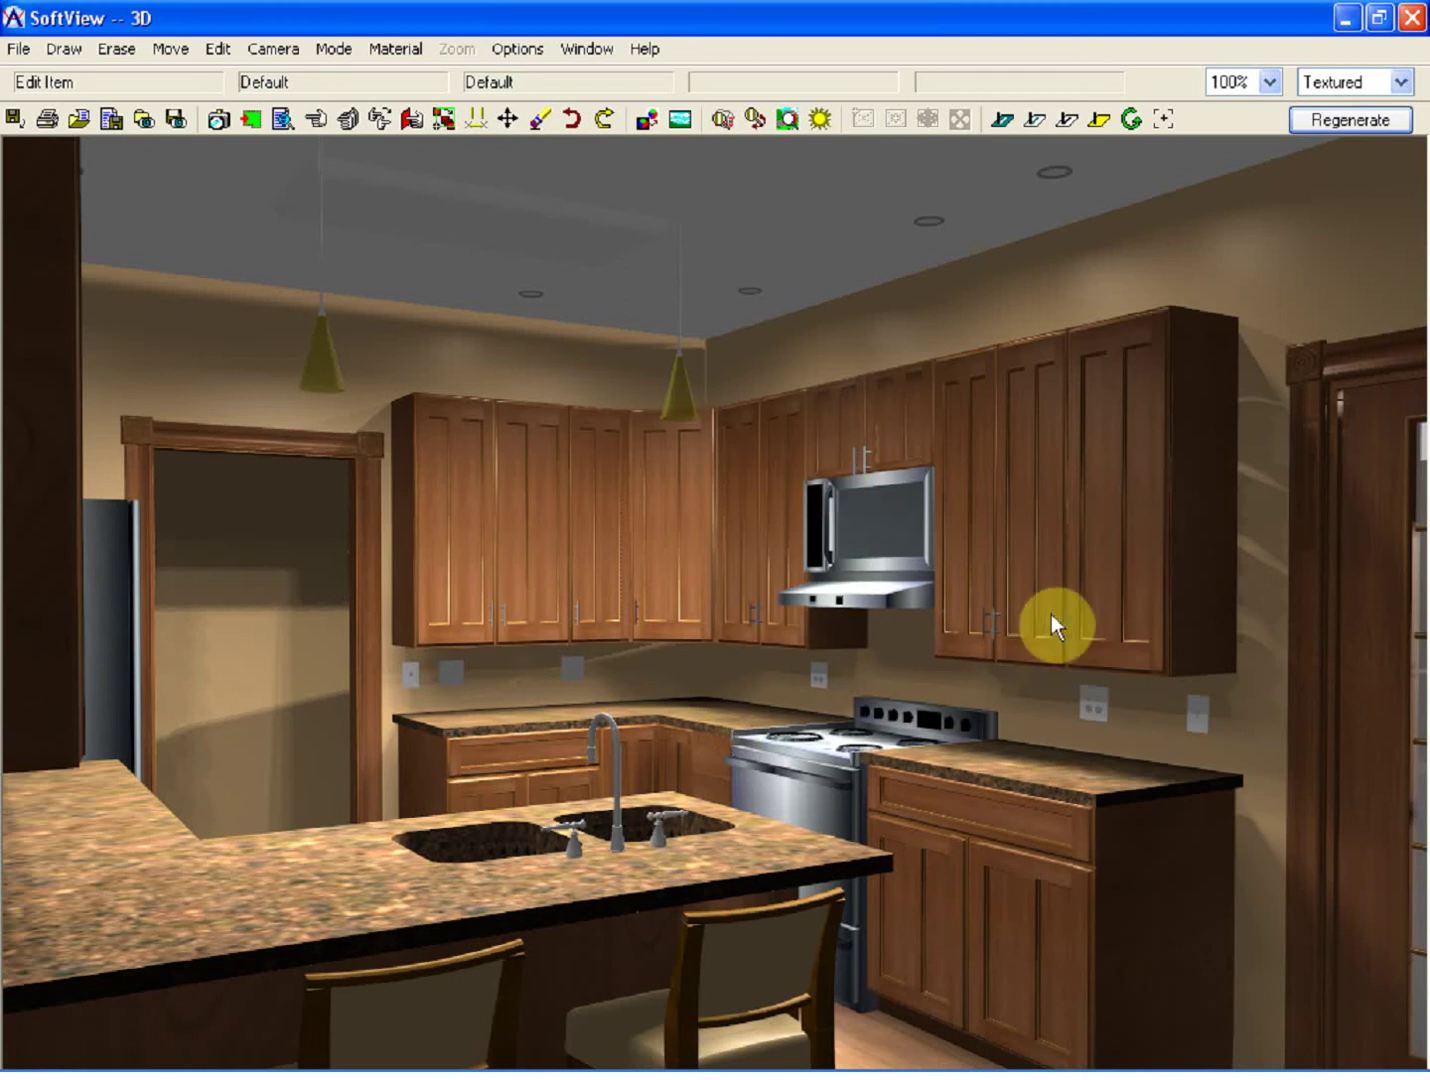
- Repeat the pull pipe handle edit on the base cabinet right of the range and the sink base
left_click(348, 121)
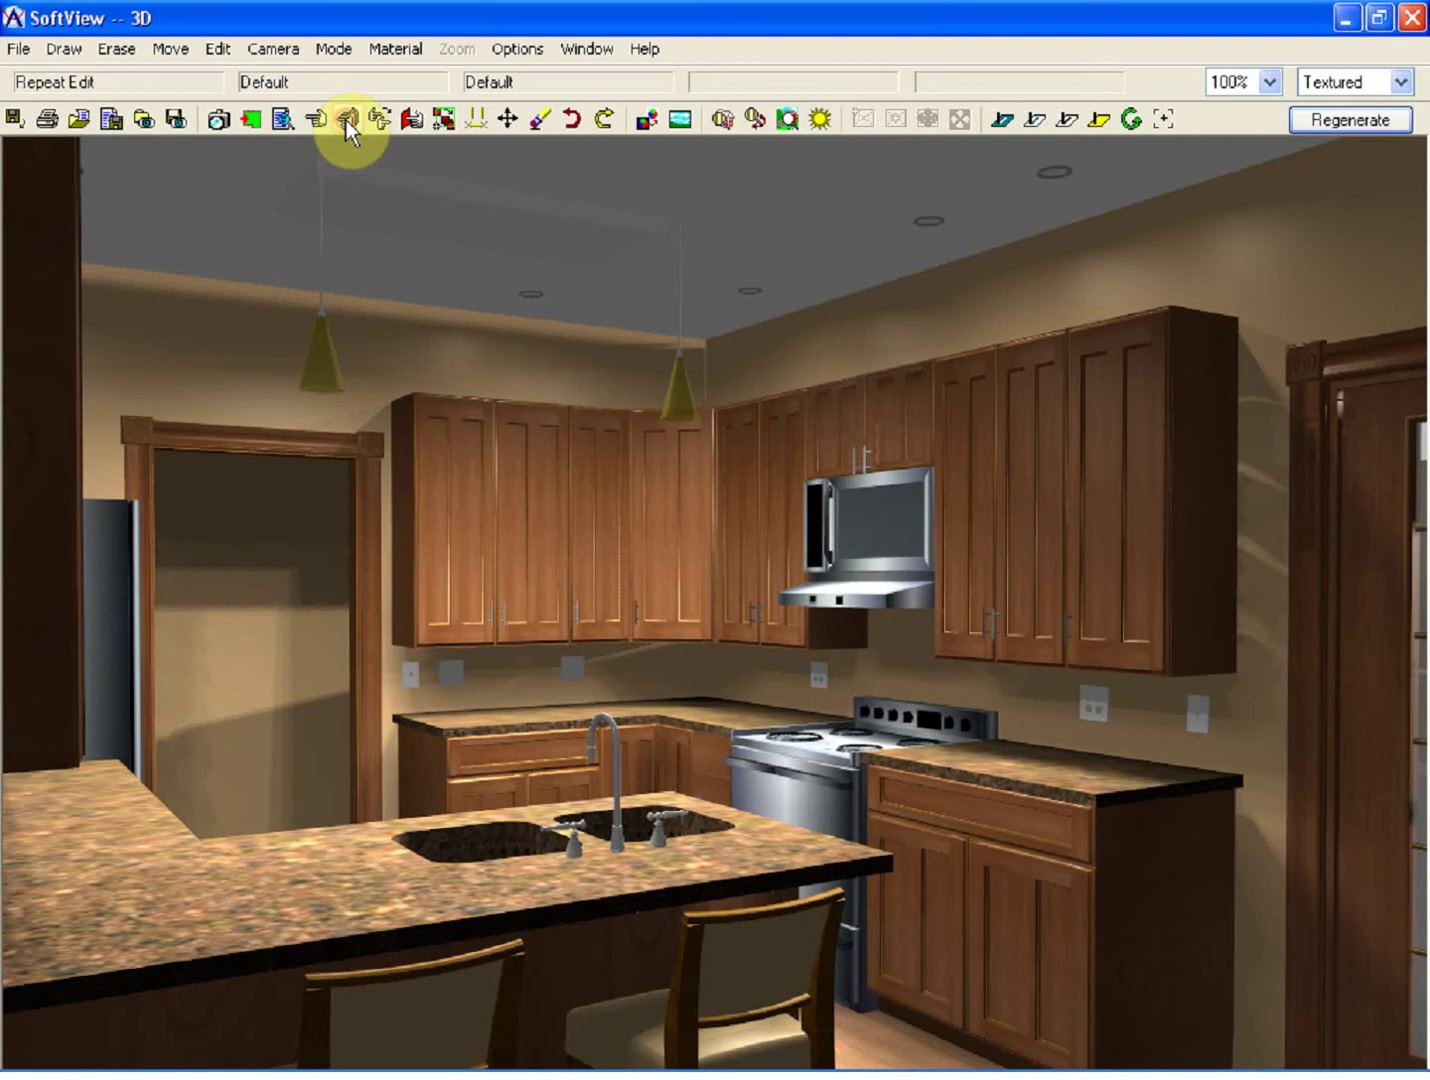
left_click(983, 838)
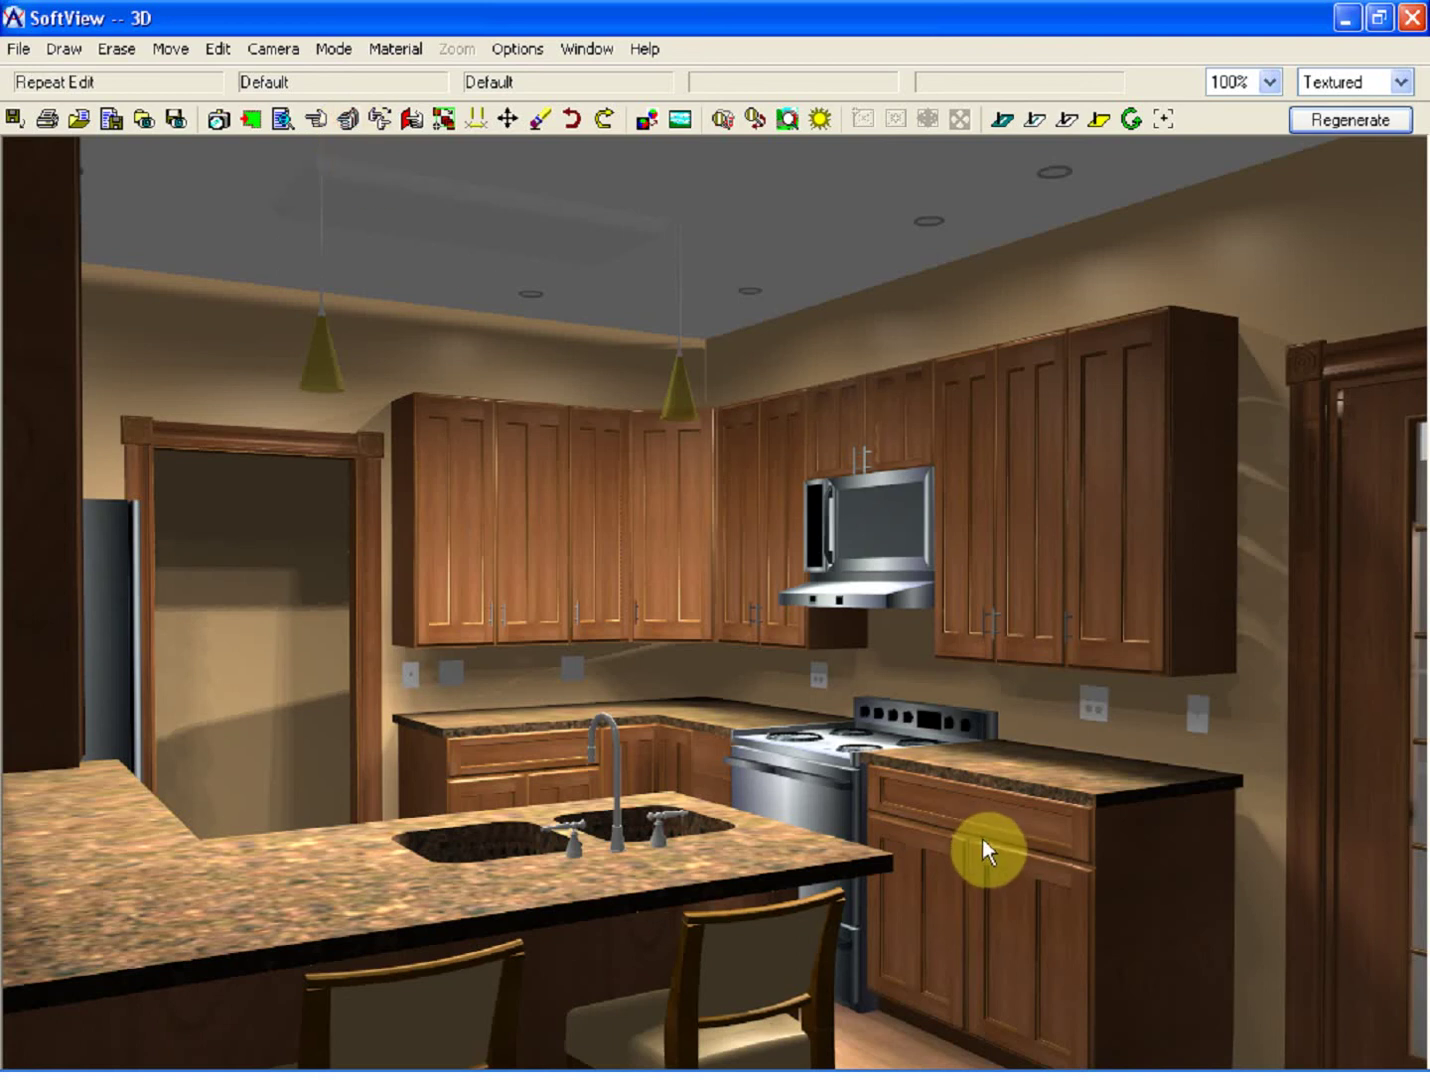
left_click(518, 759)
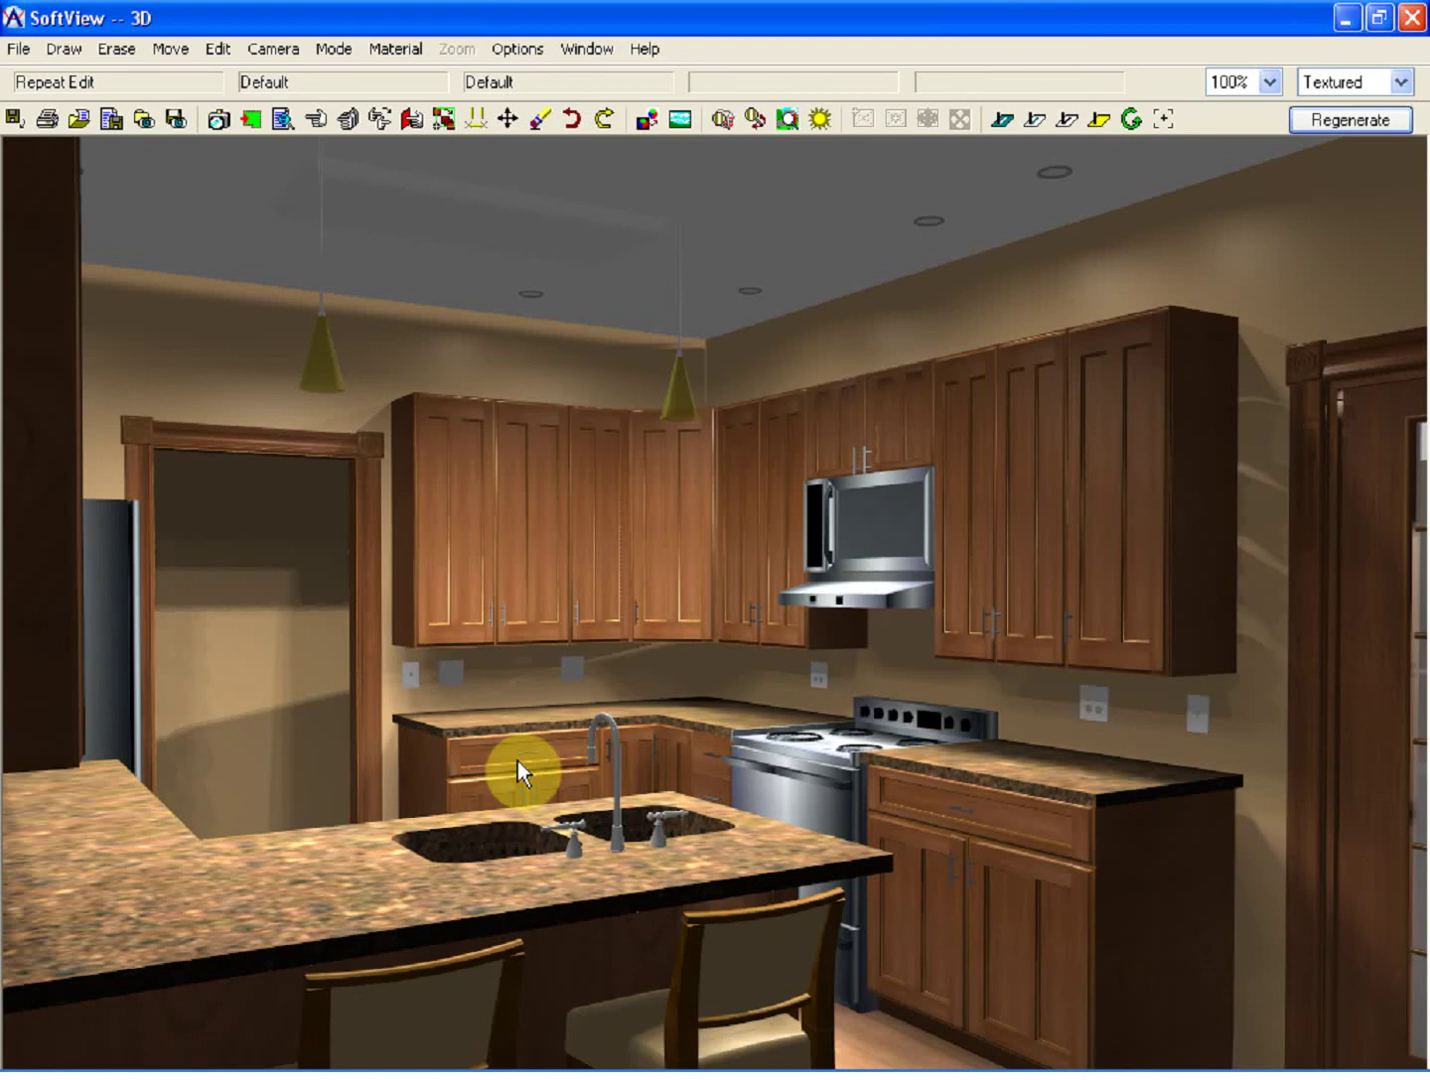
- Turn on nosing for the countertop right of the range, then repeat it on the corner countertop
left_click(318, 119)
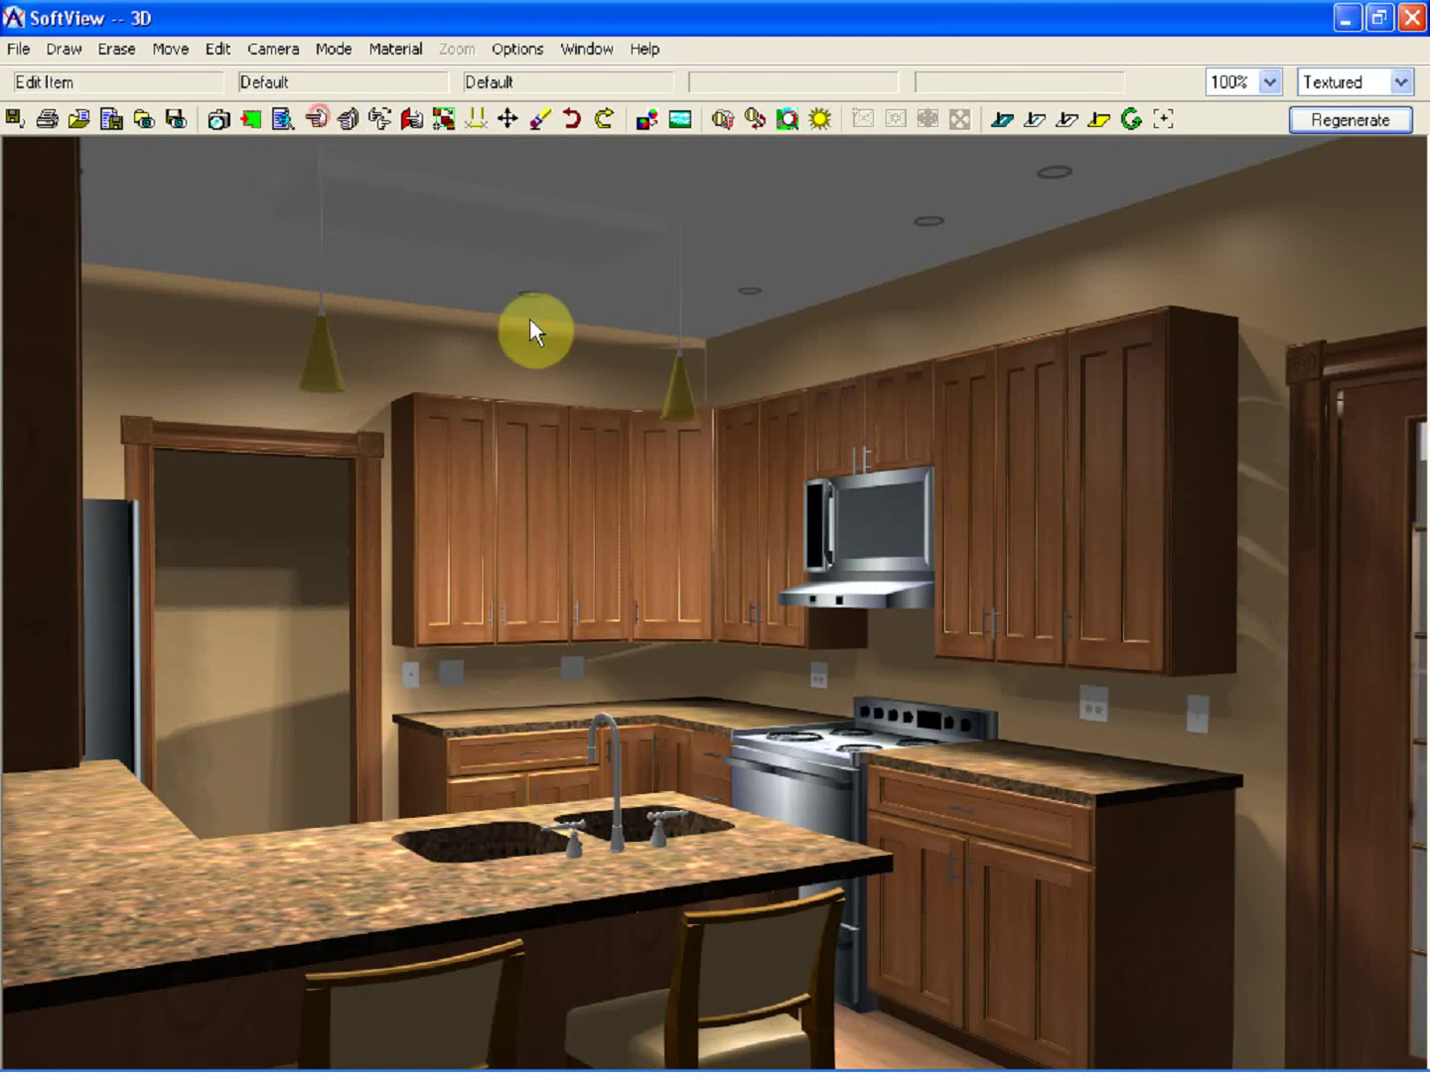
left_click(1051, 779)
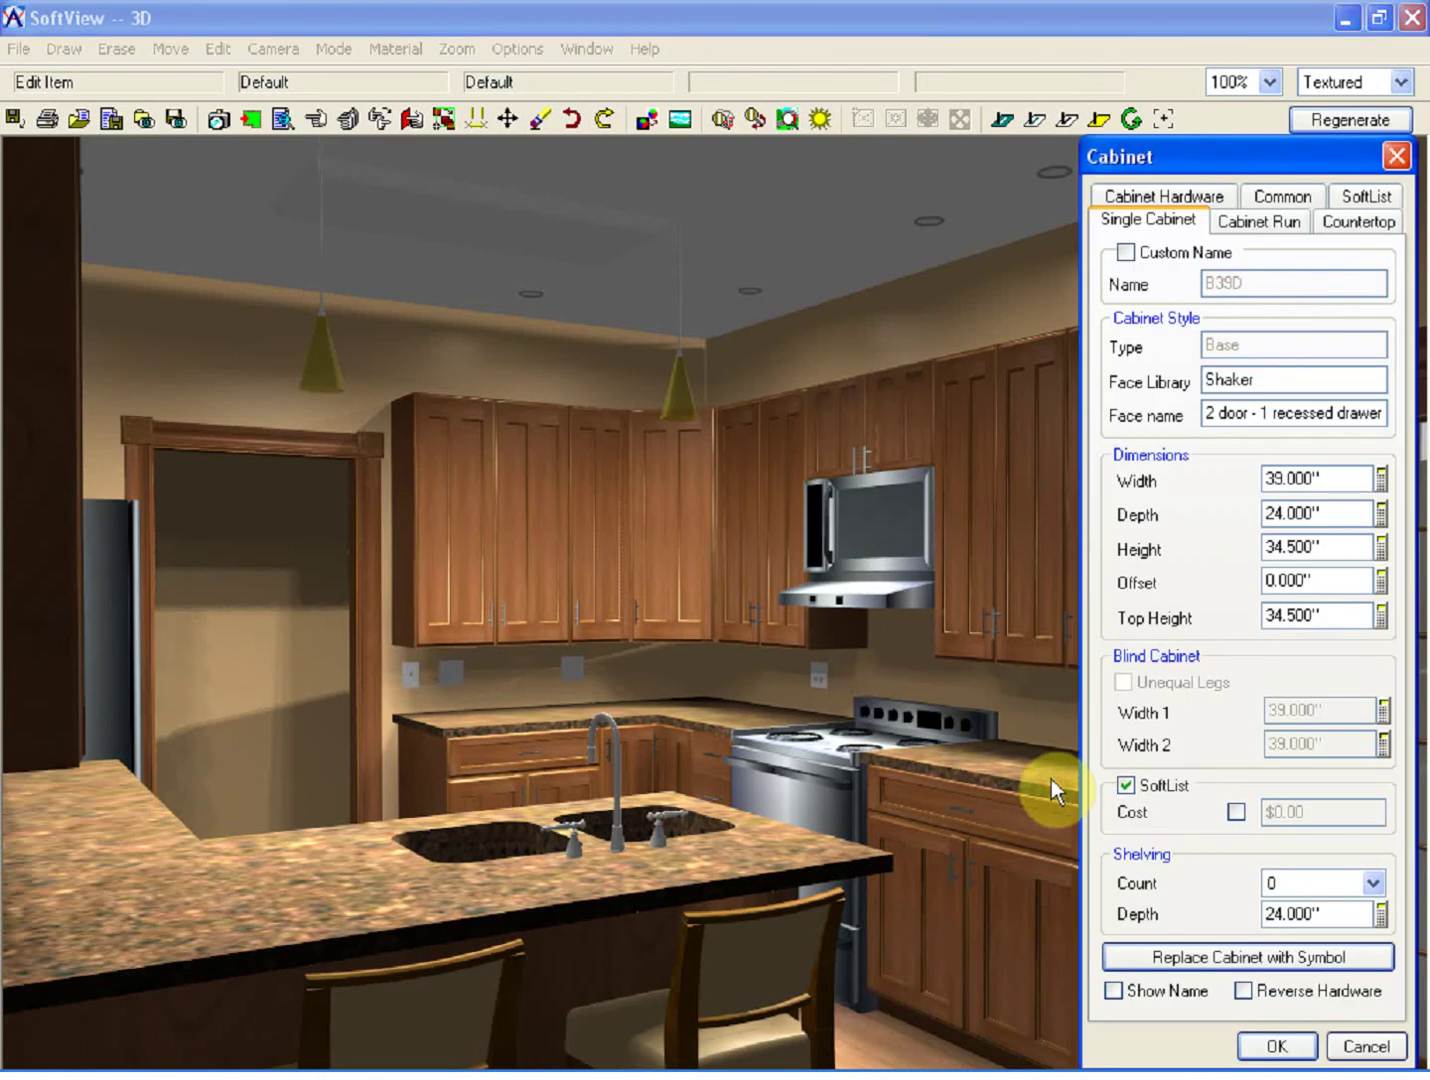
left_click(1361, 225)
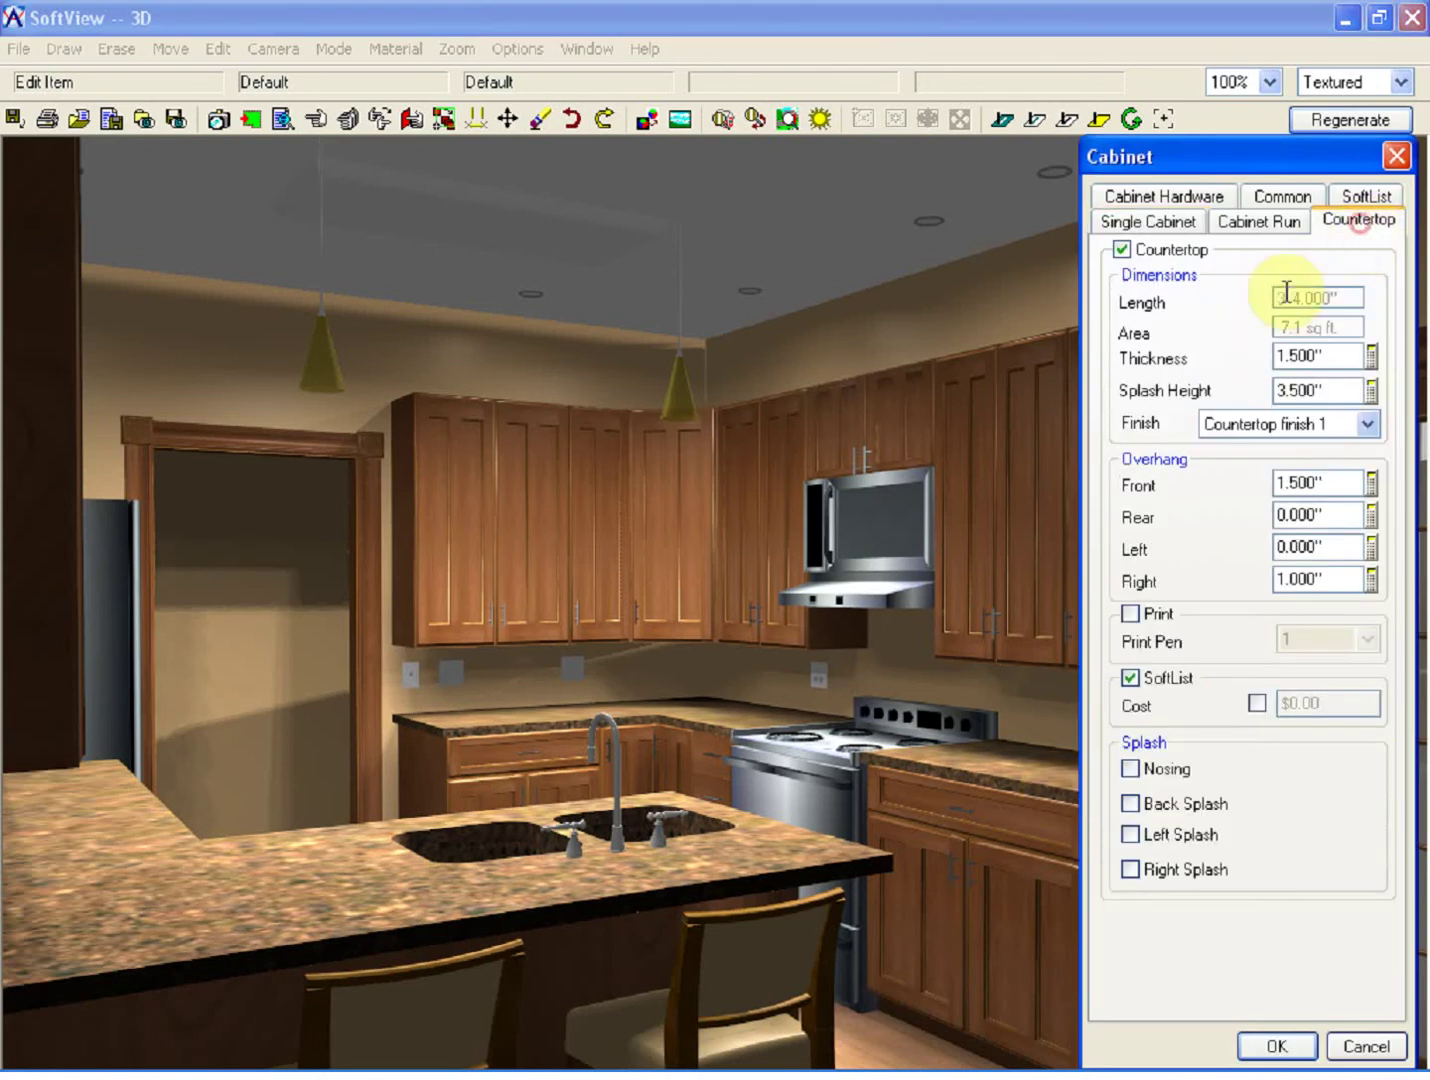
left_click(1130, 768)
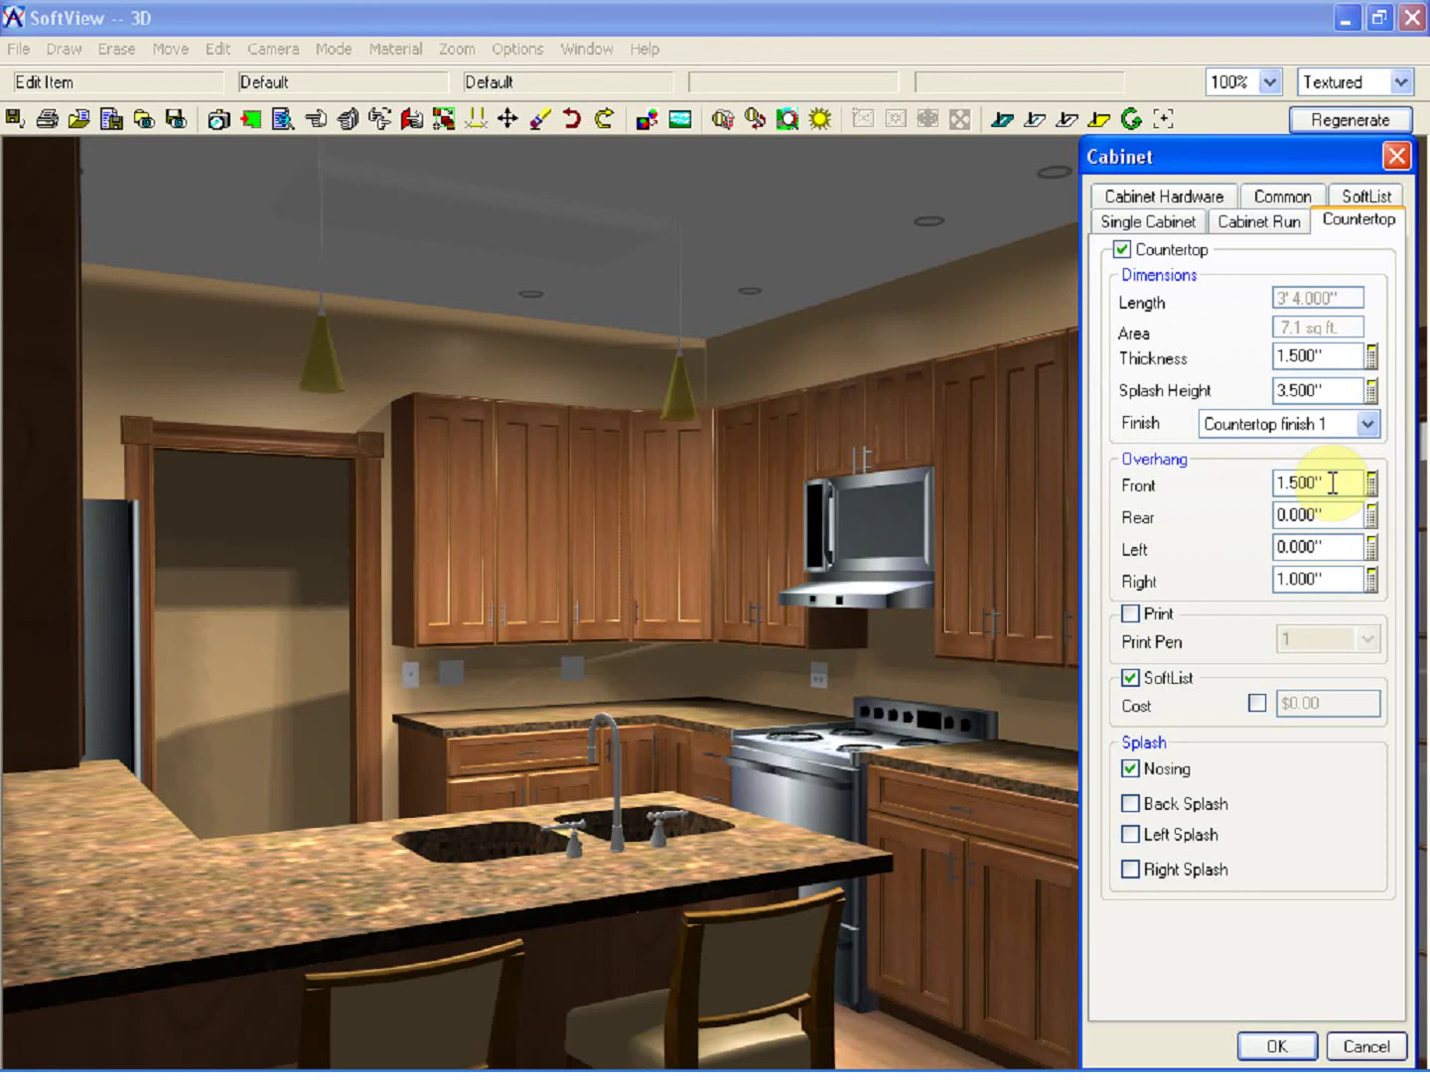
left_click(1277, 1046)
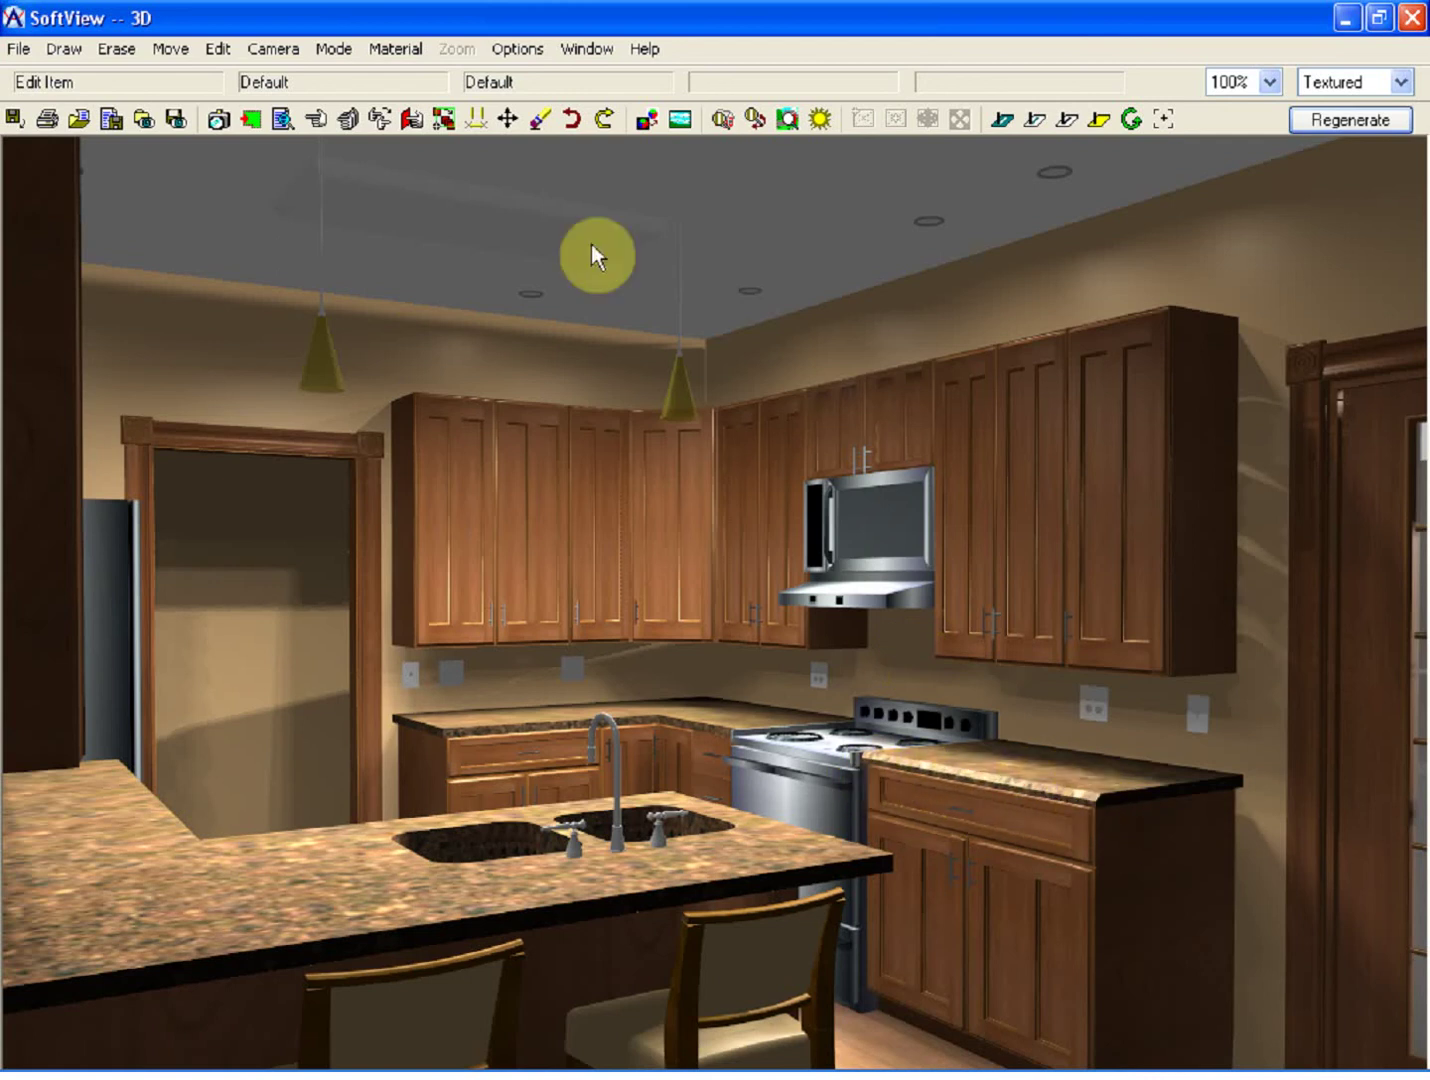
left_click(348, 120)
left_click(711, 718)
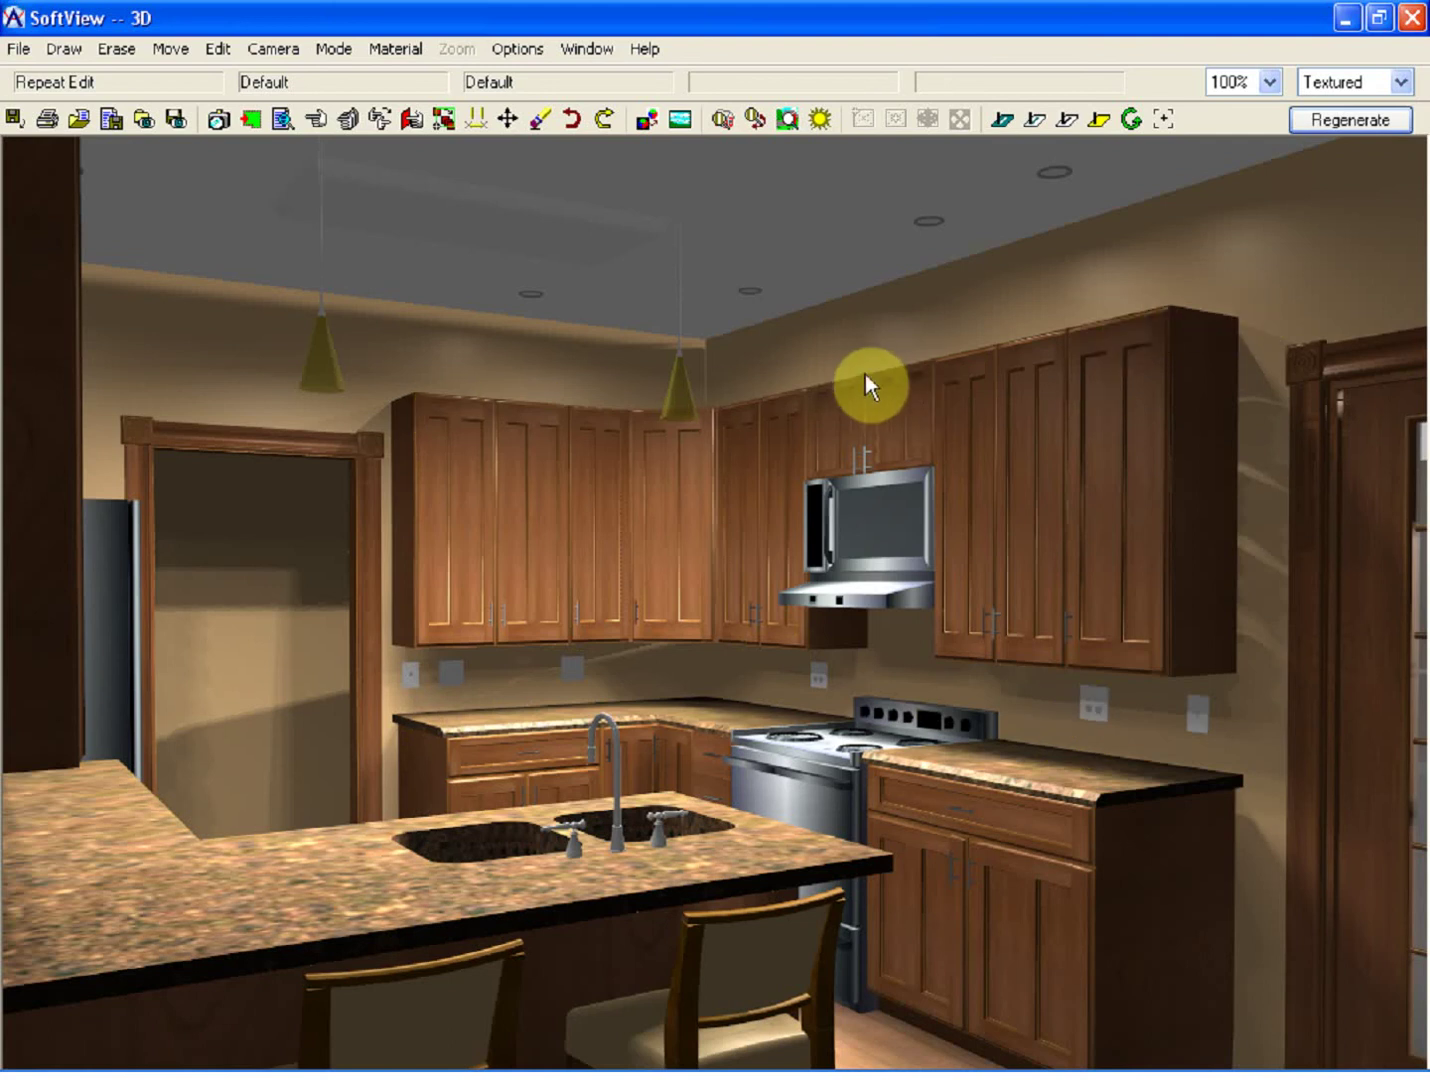
- Show the 2D floor plan in Interior drawing mode
key("alt+Tab")
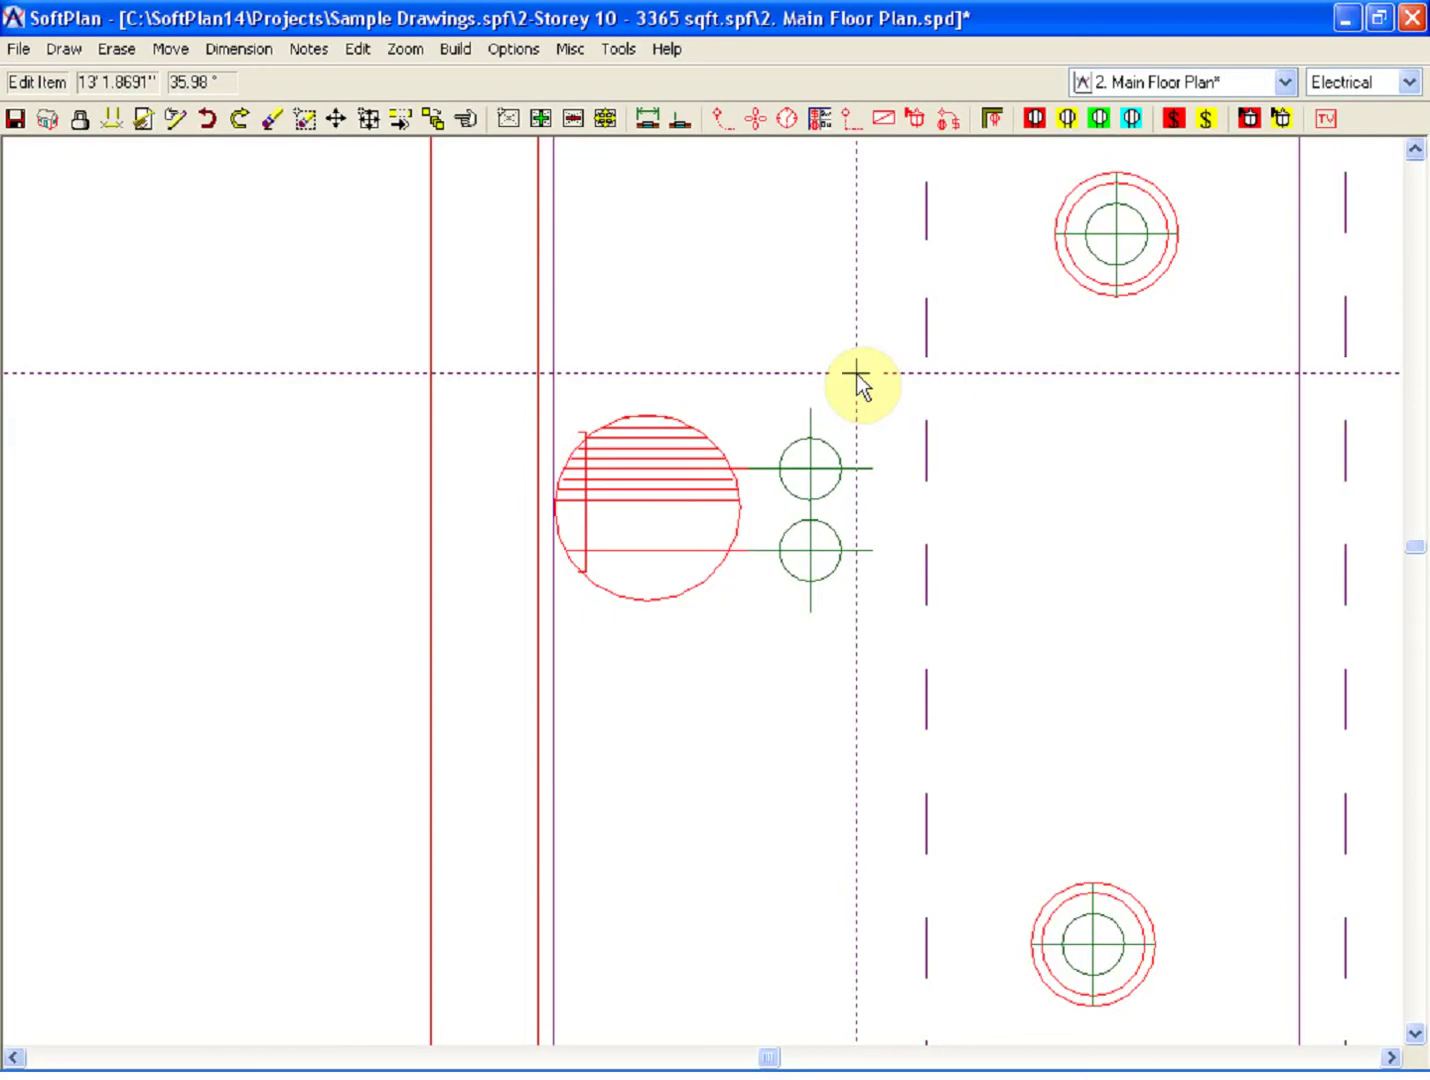
scroll(858, 382, "down", 5)
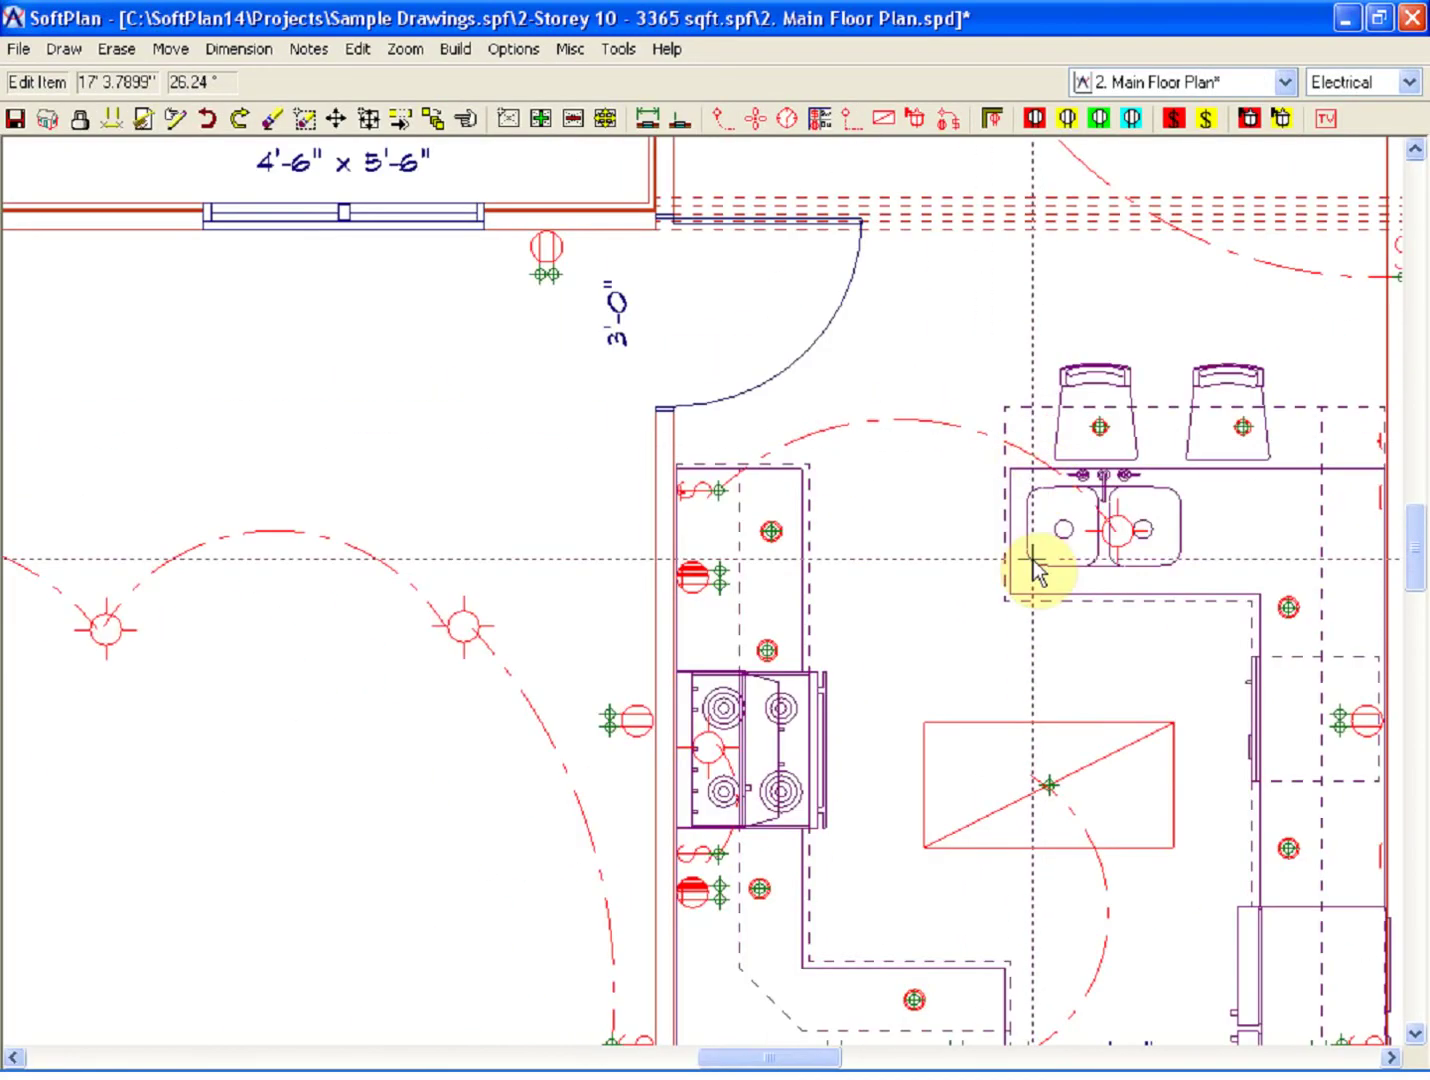
left_click(1376, 82)
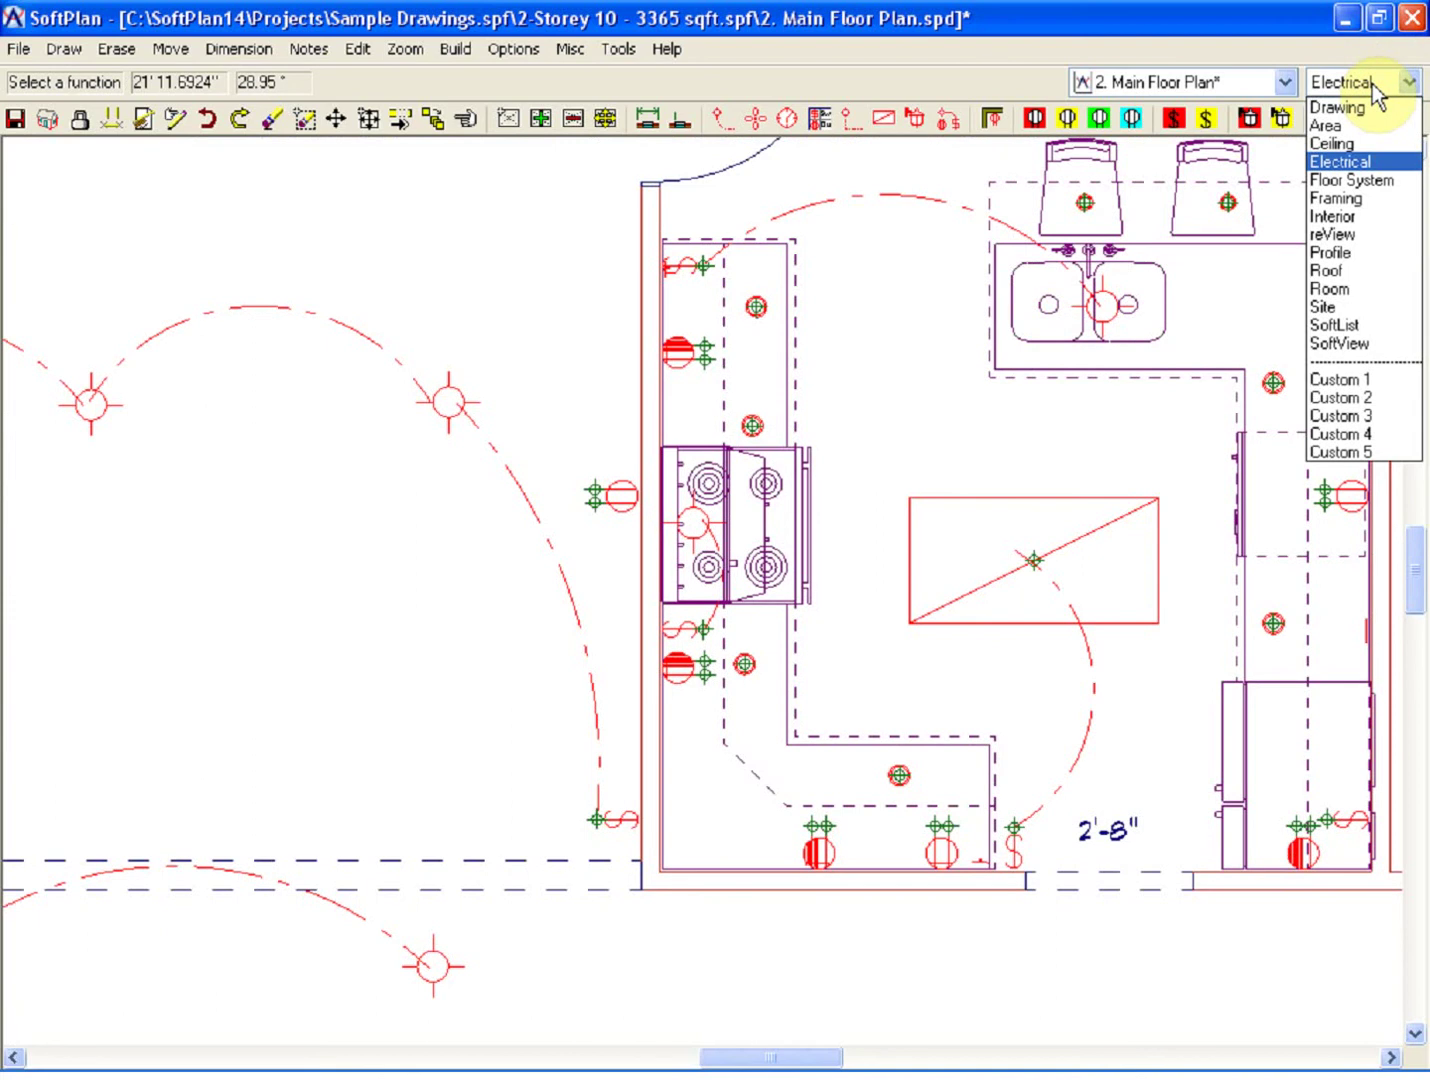
left_click(1361, 217)
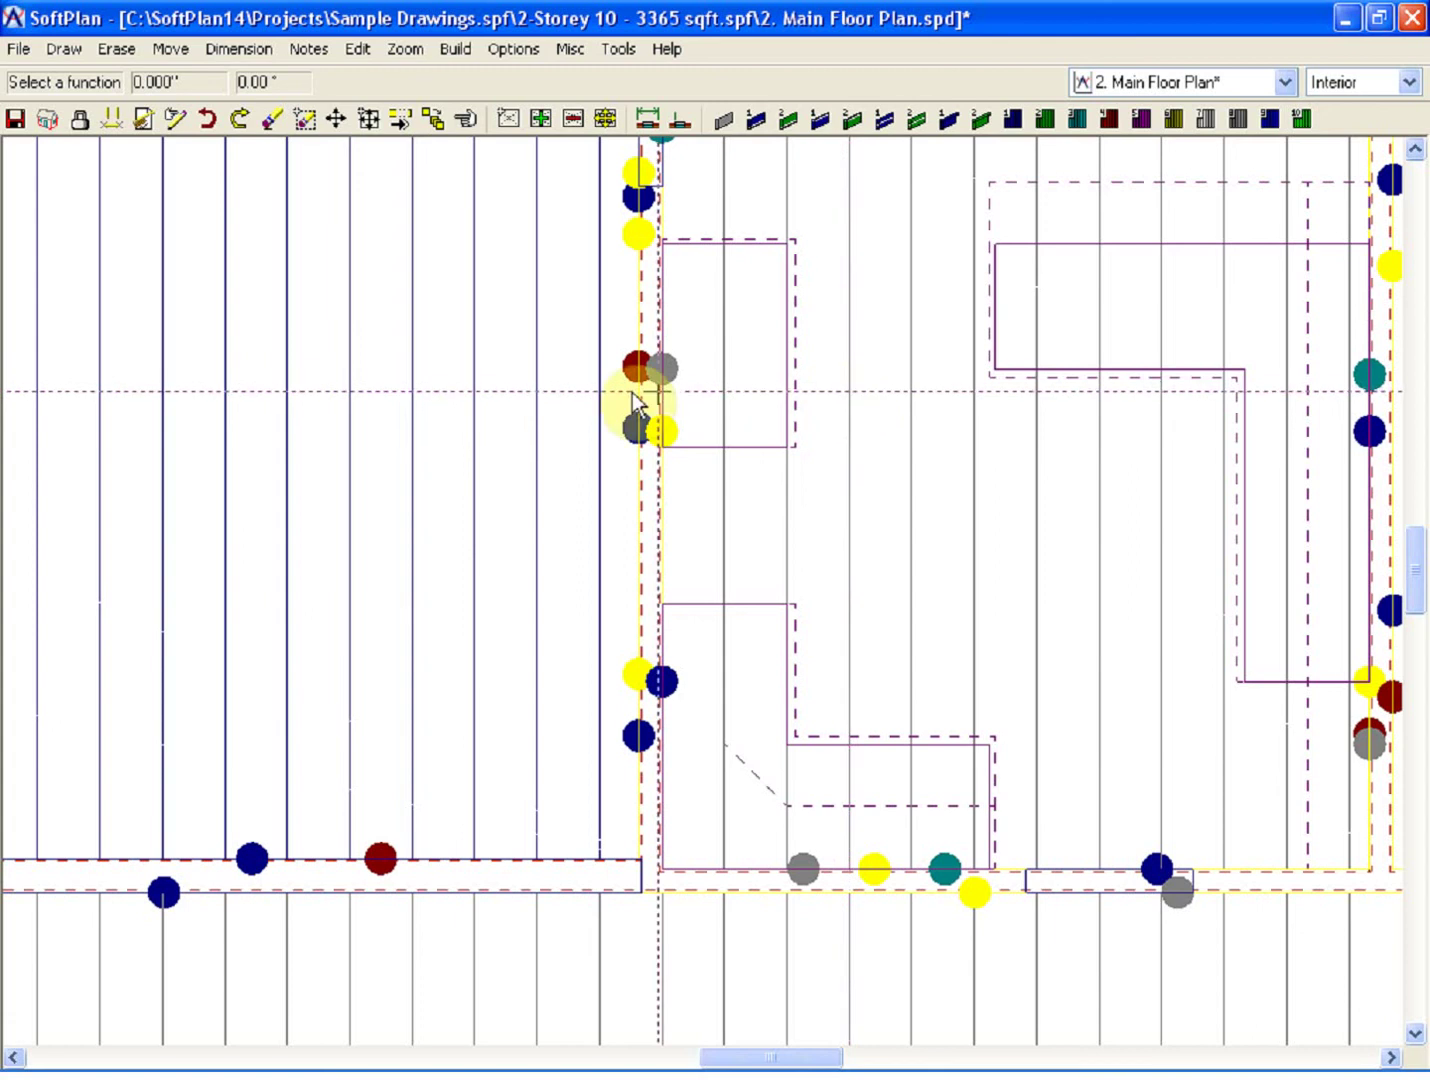
- Inspect the carpet flooring and kitchen finish options, dismissing each menu without changes
right_click(392, 386)
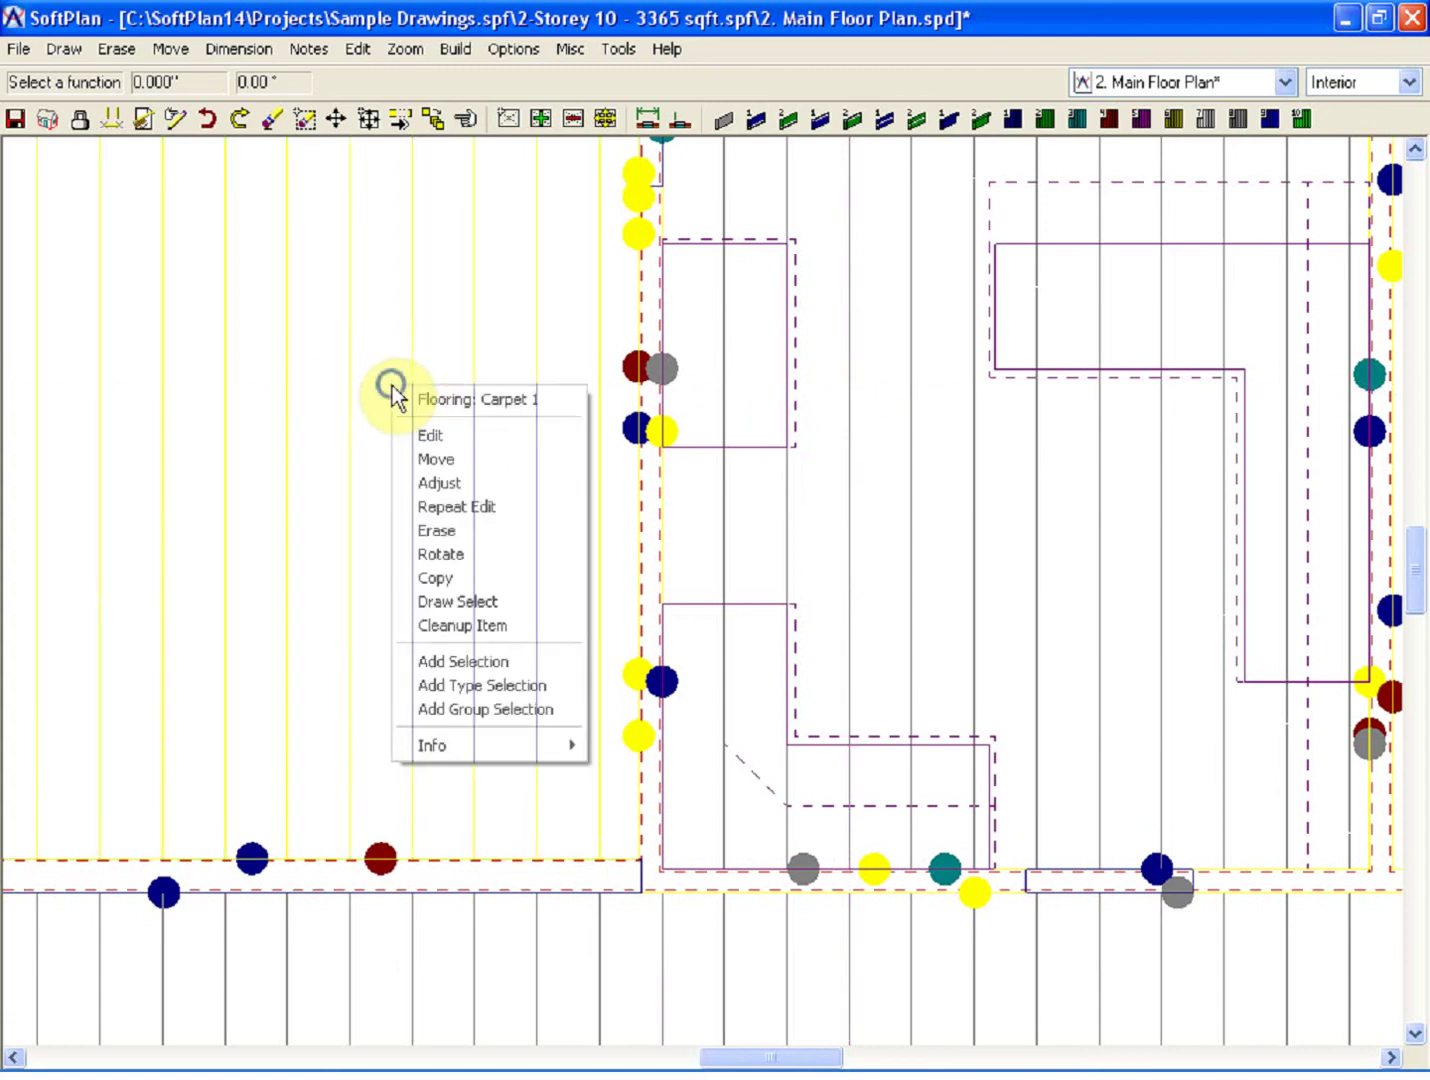
left_click(650, 481)
right_click(654, 460)
mouse_move(816, 476)
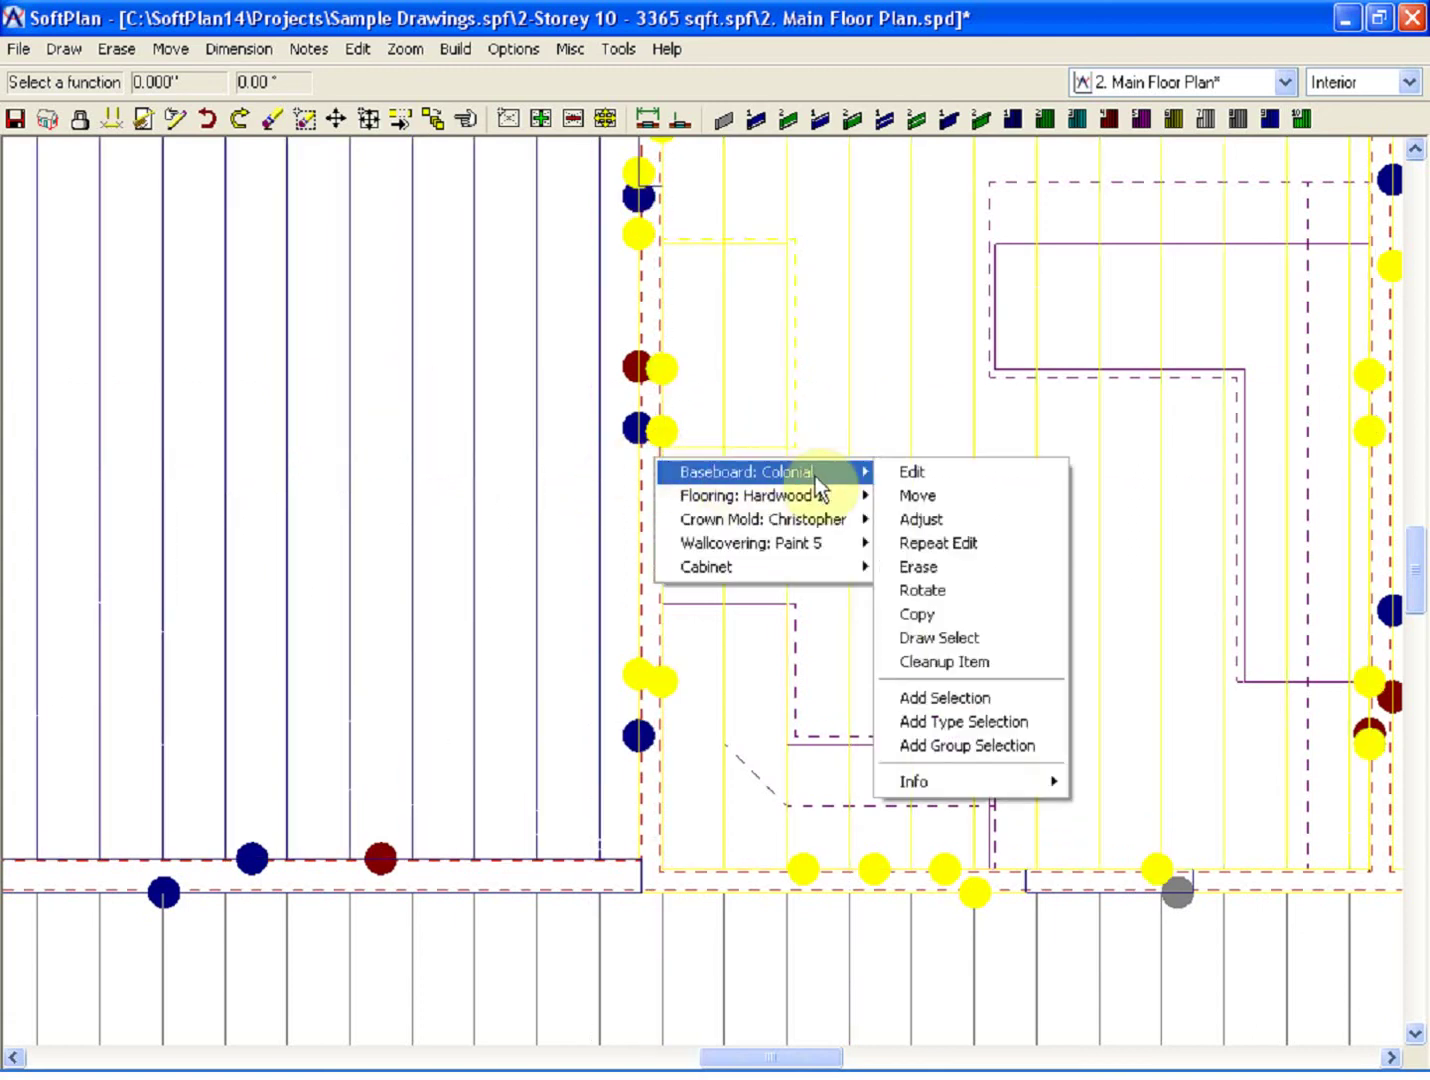
mouse_move(789, 542)
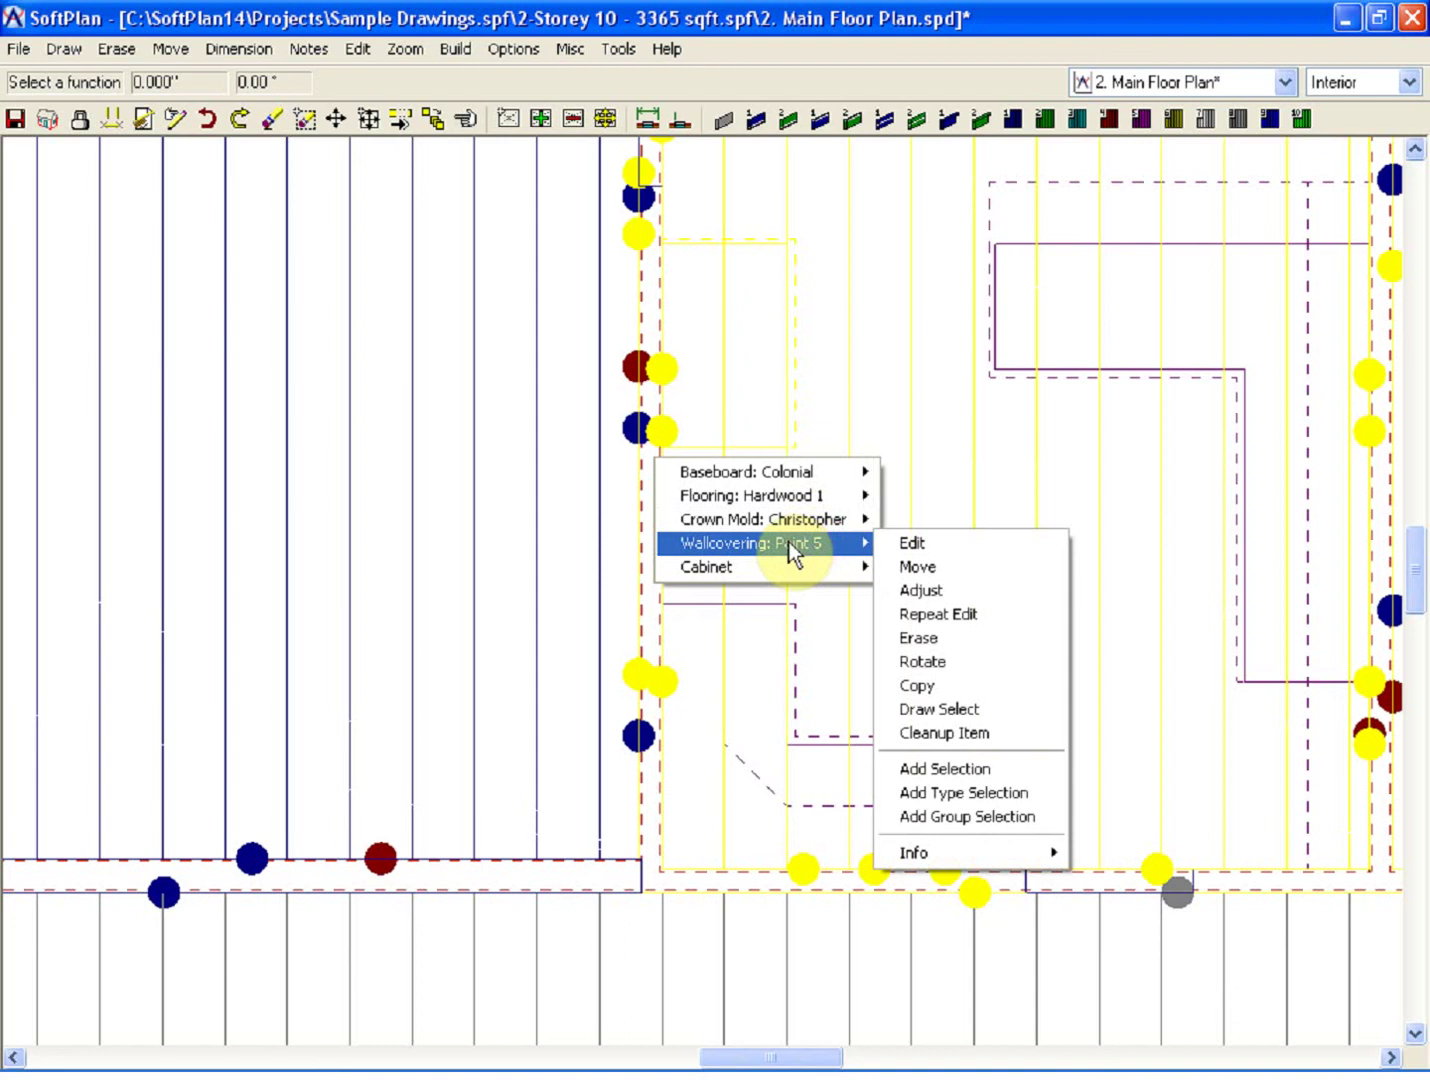
left_click(955, 485)
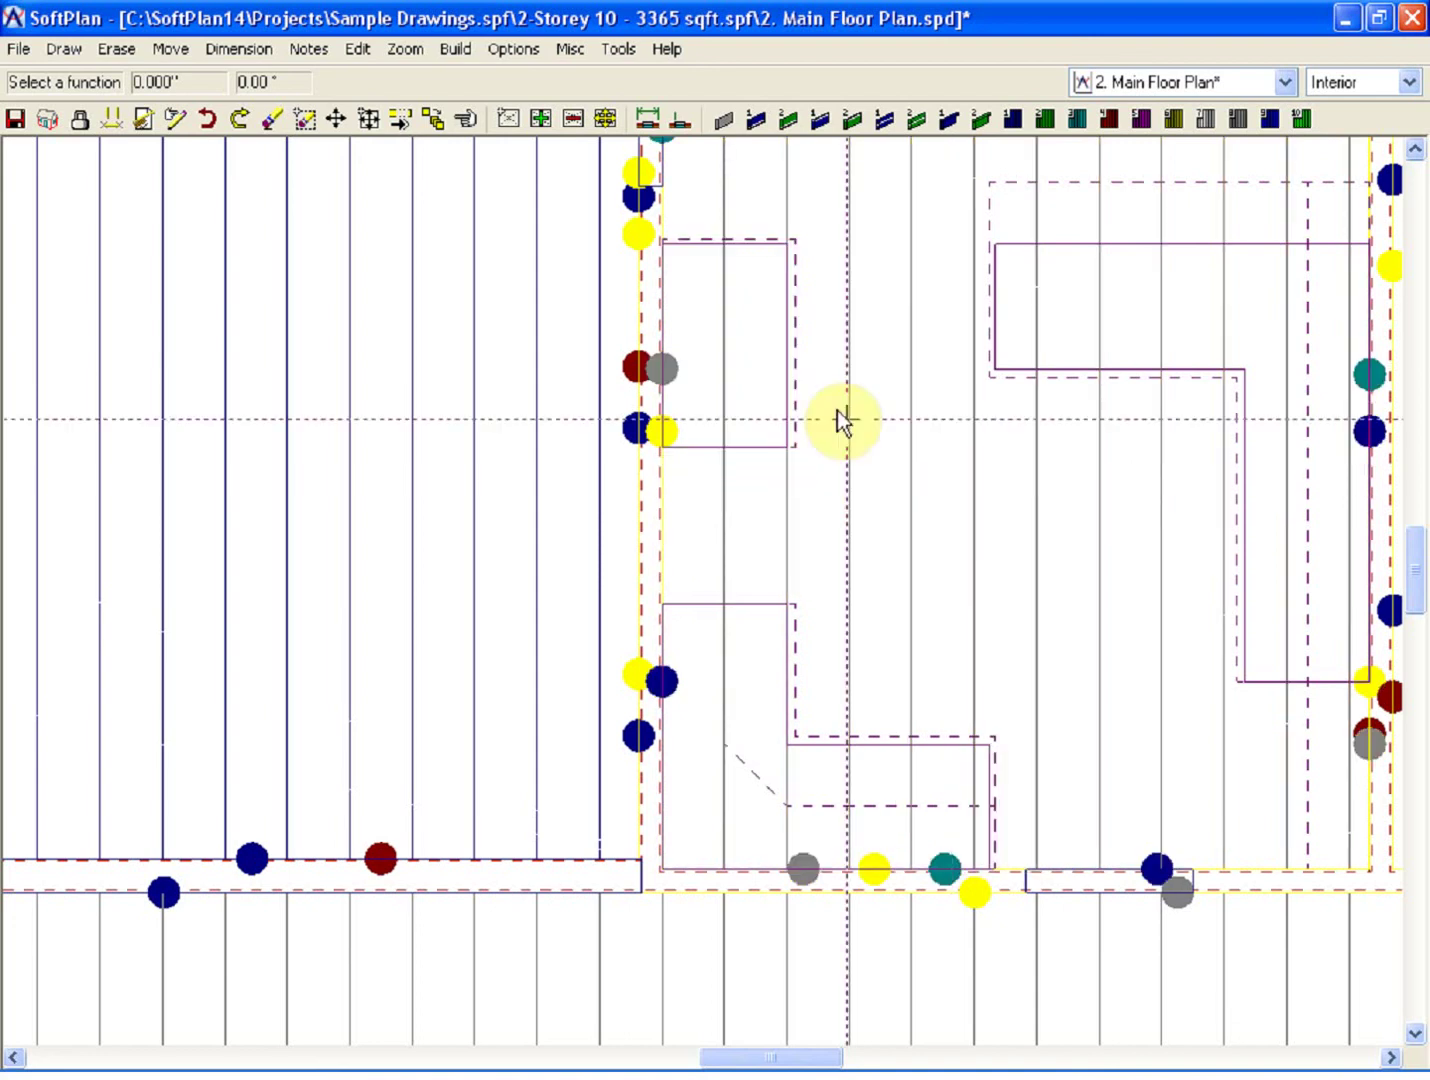
- Manually trace an American crown mold from the cabinet run's top, across the angled corner cabinet, to the wall
left_click(62, 49)
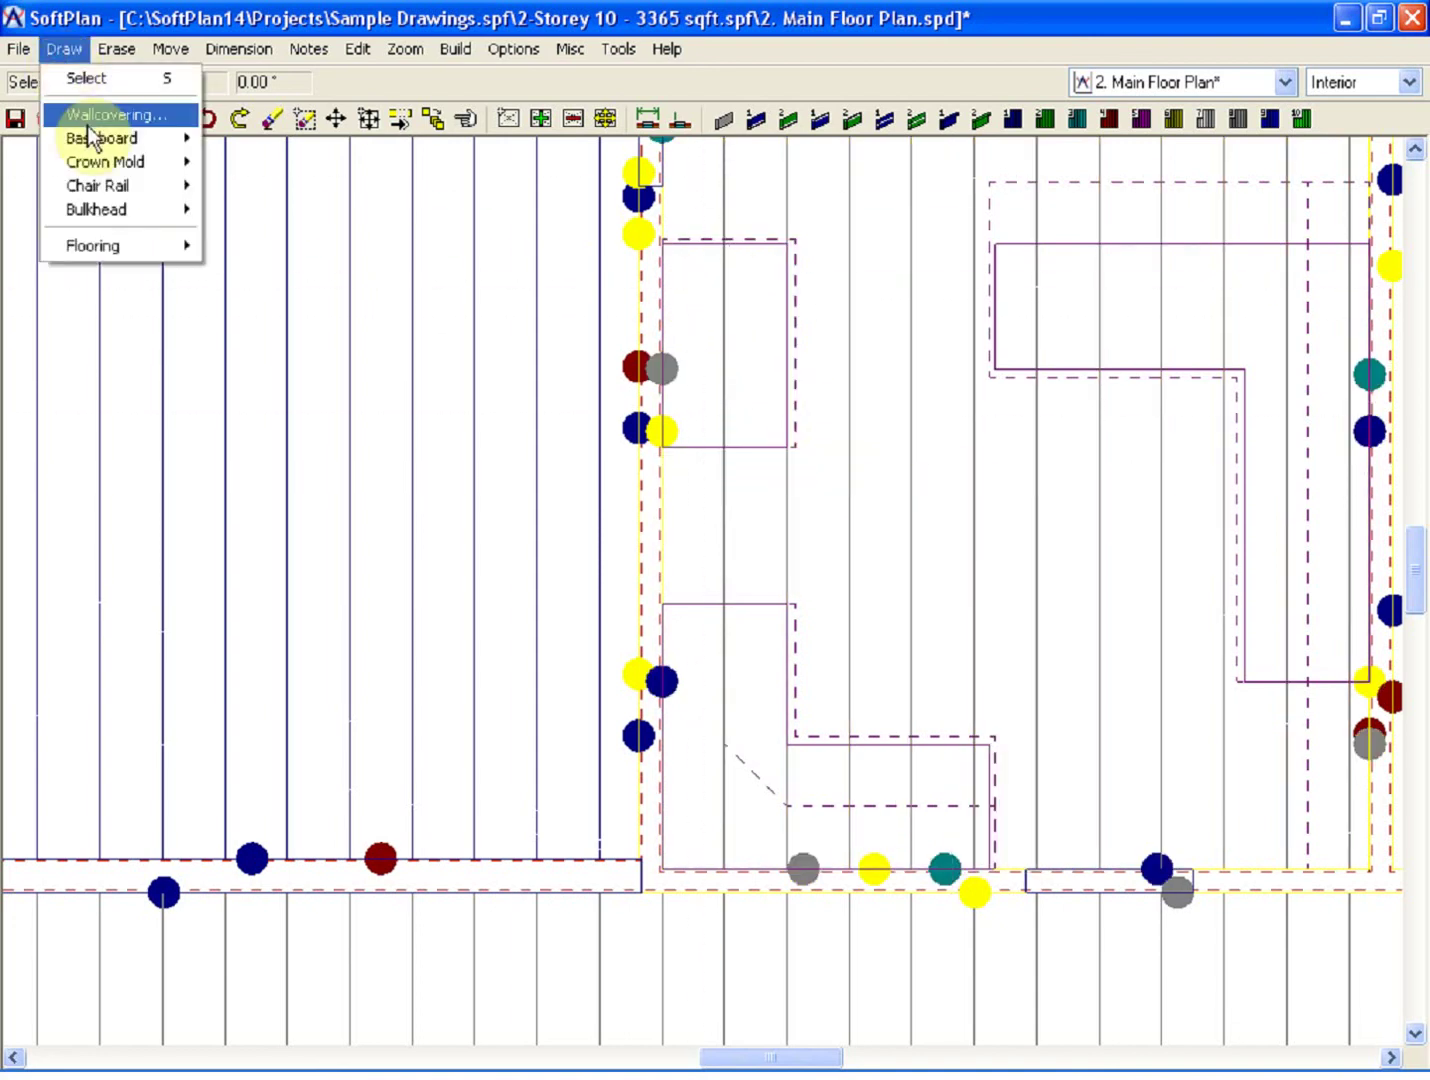
mouse_move(105, 158)
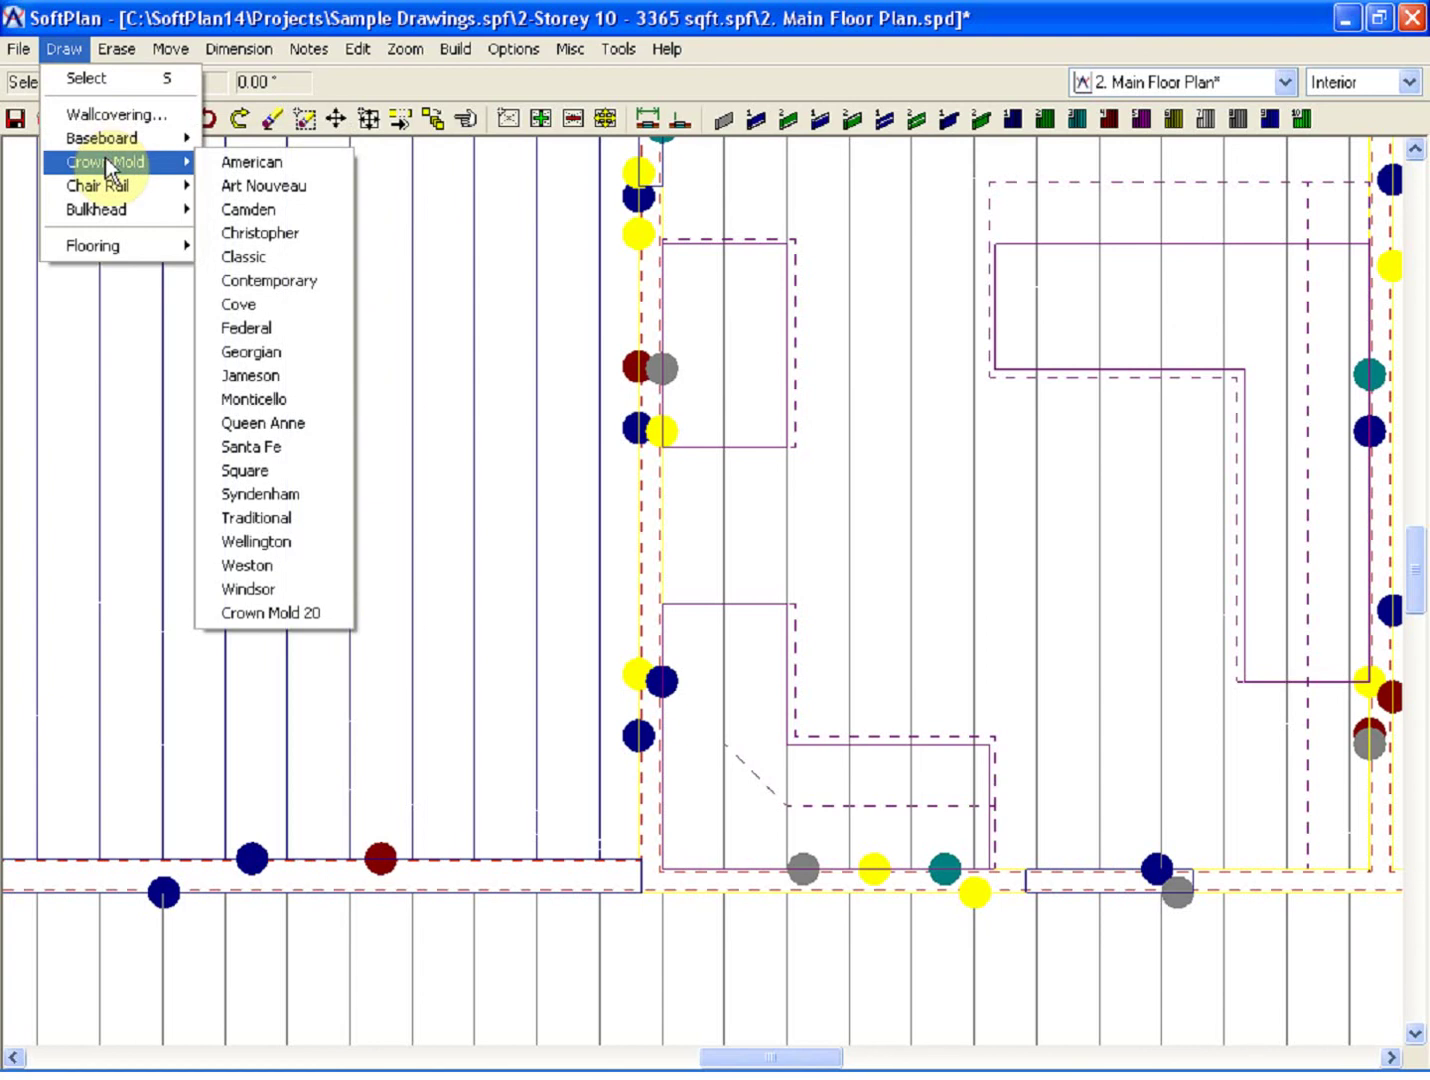
left_click(276, 172)
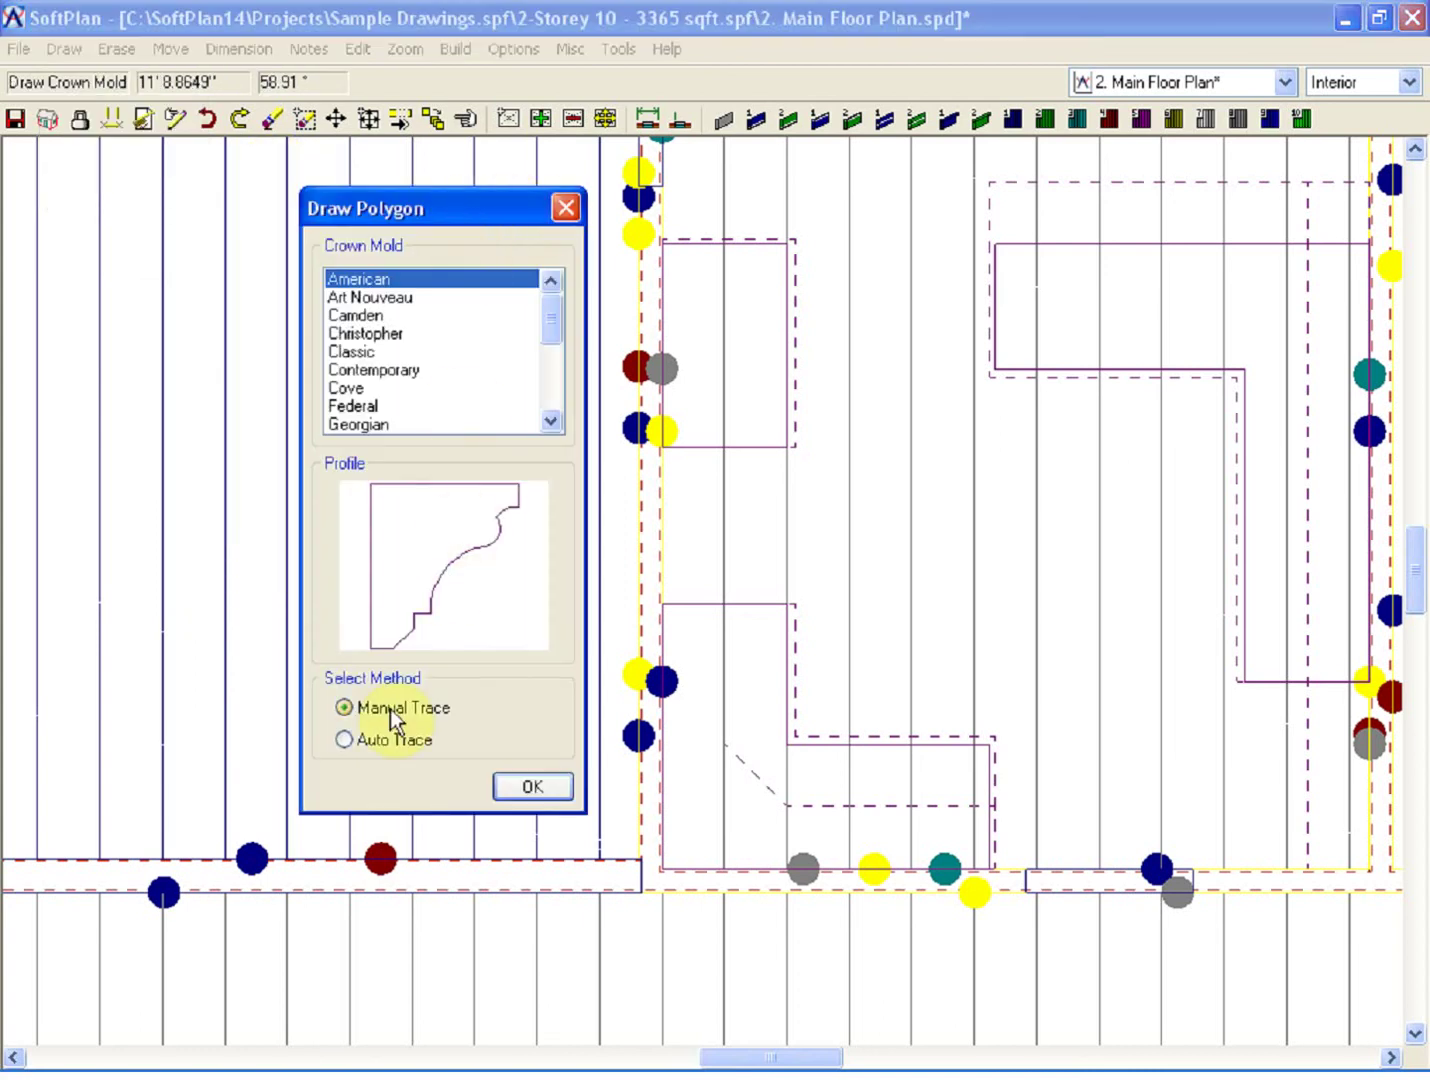
left_click(520, 788)
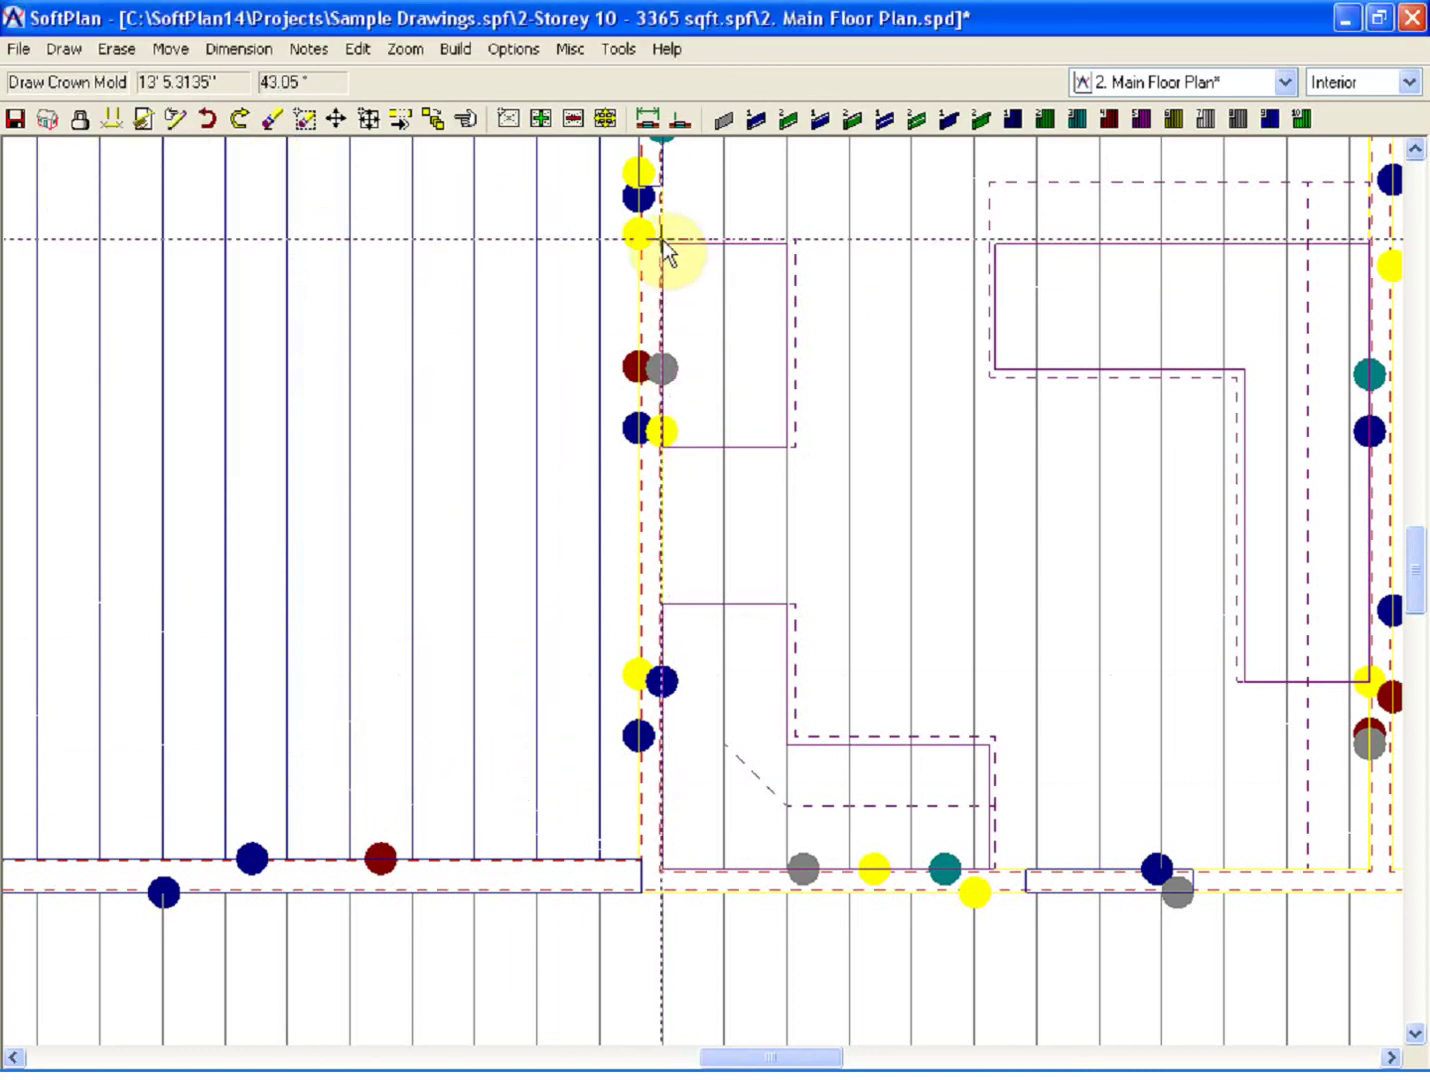
left_click(728, 240)
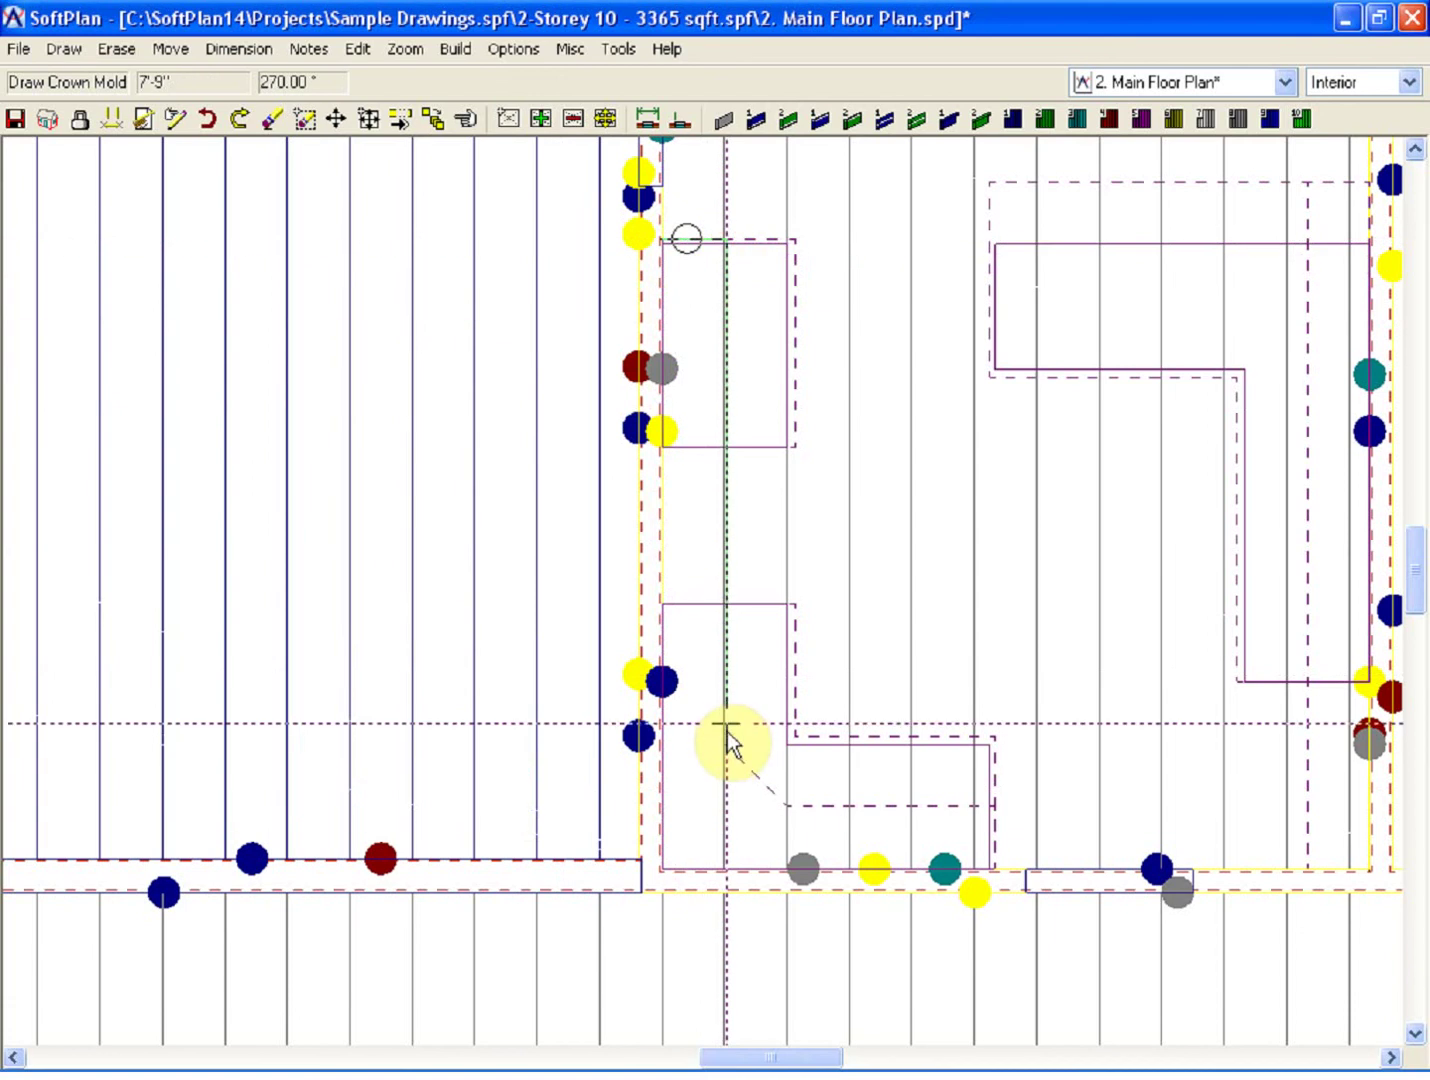
left_click(727, 744)
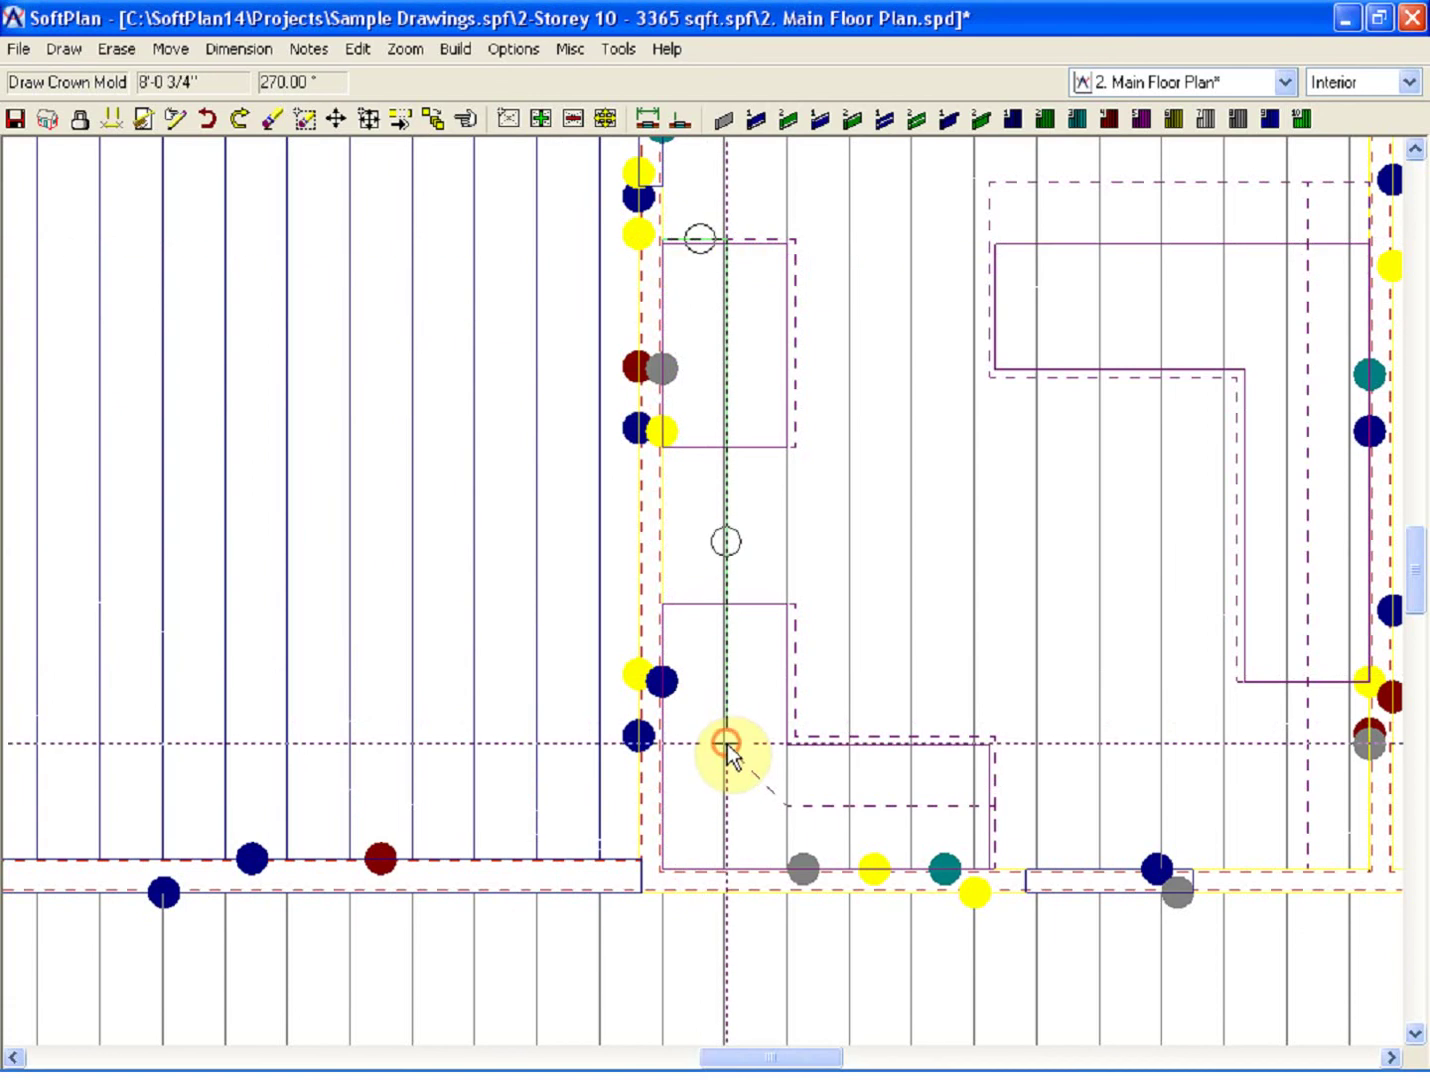
left_click(786, 804)
left_click(995, 804)
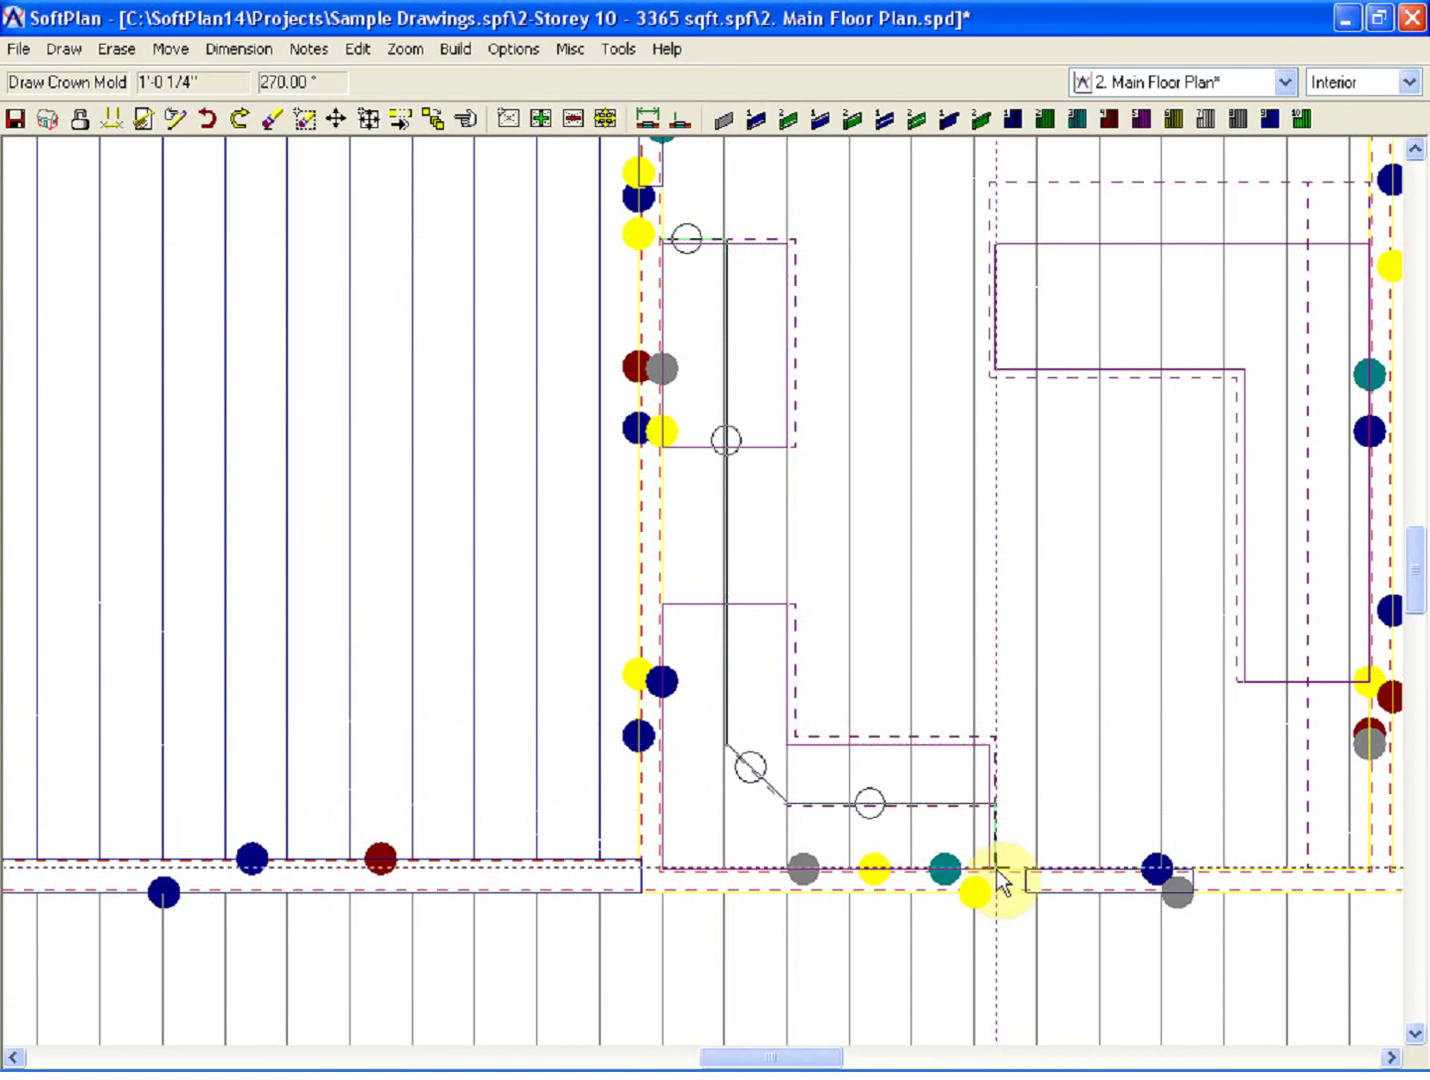
double_click(995, 873)
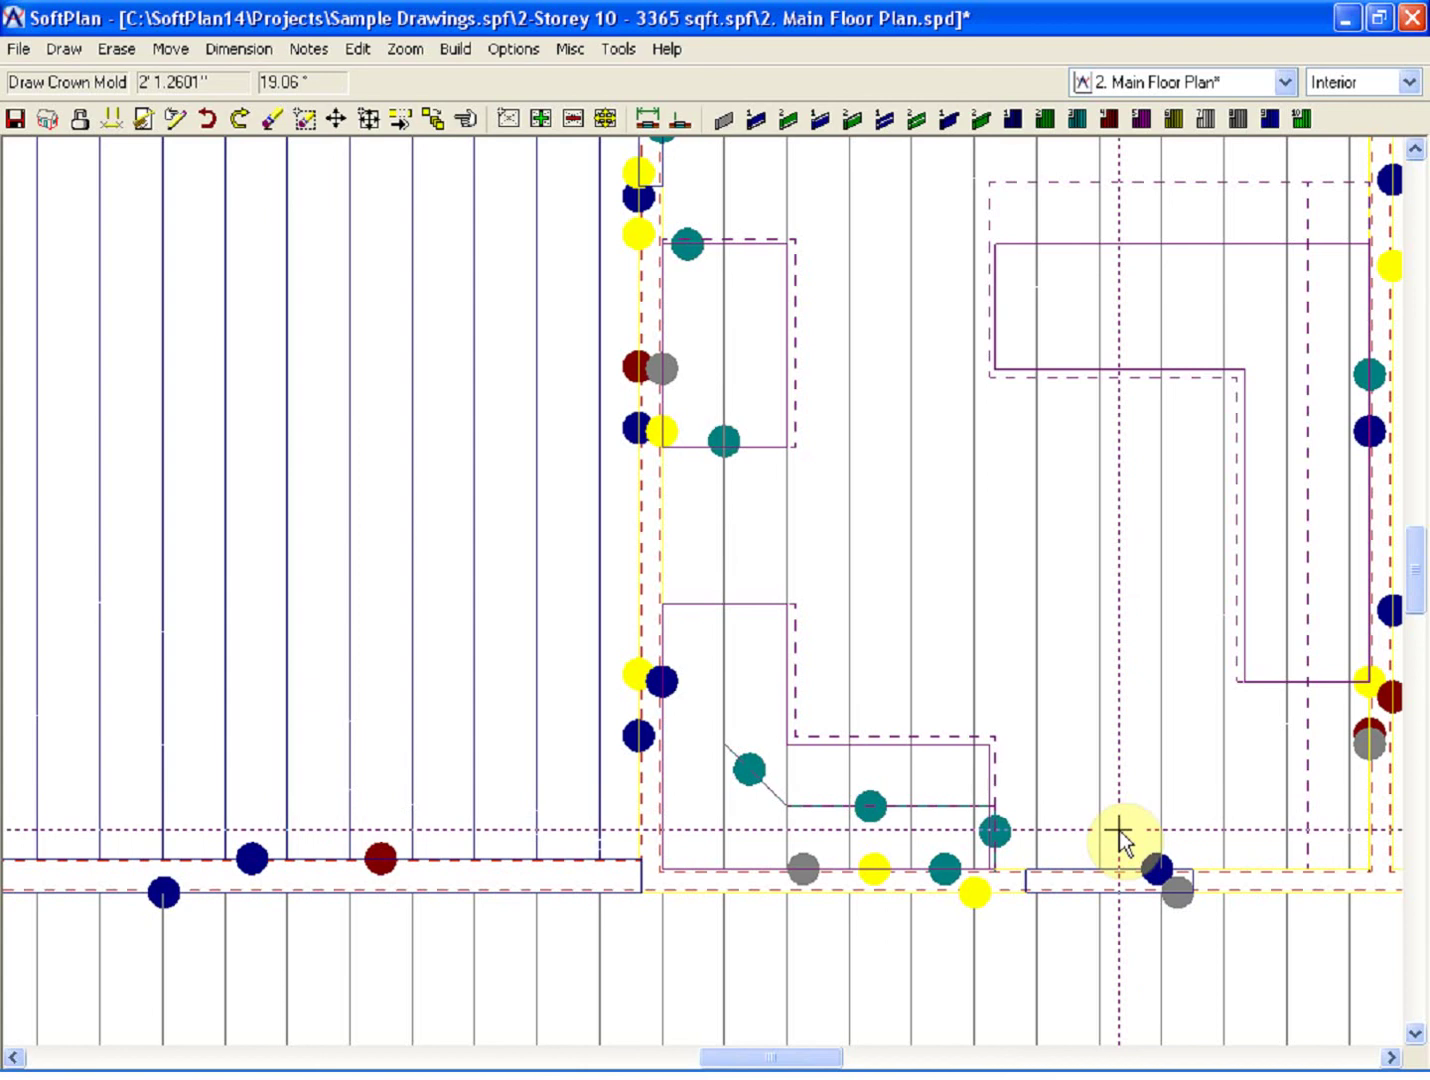
- Regenerate the 3D kitchen and open the WSC2442DF corner wall cabinet's properties
key("alt+Tab")
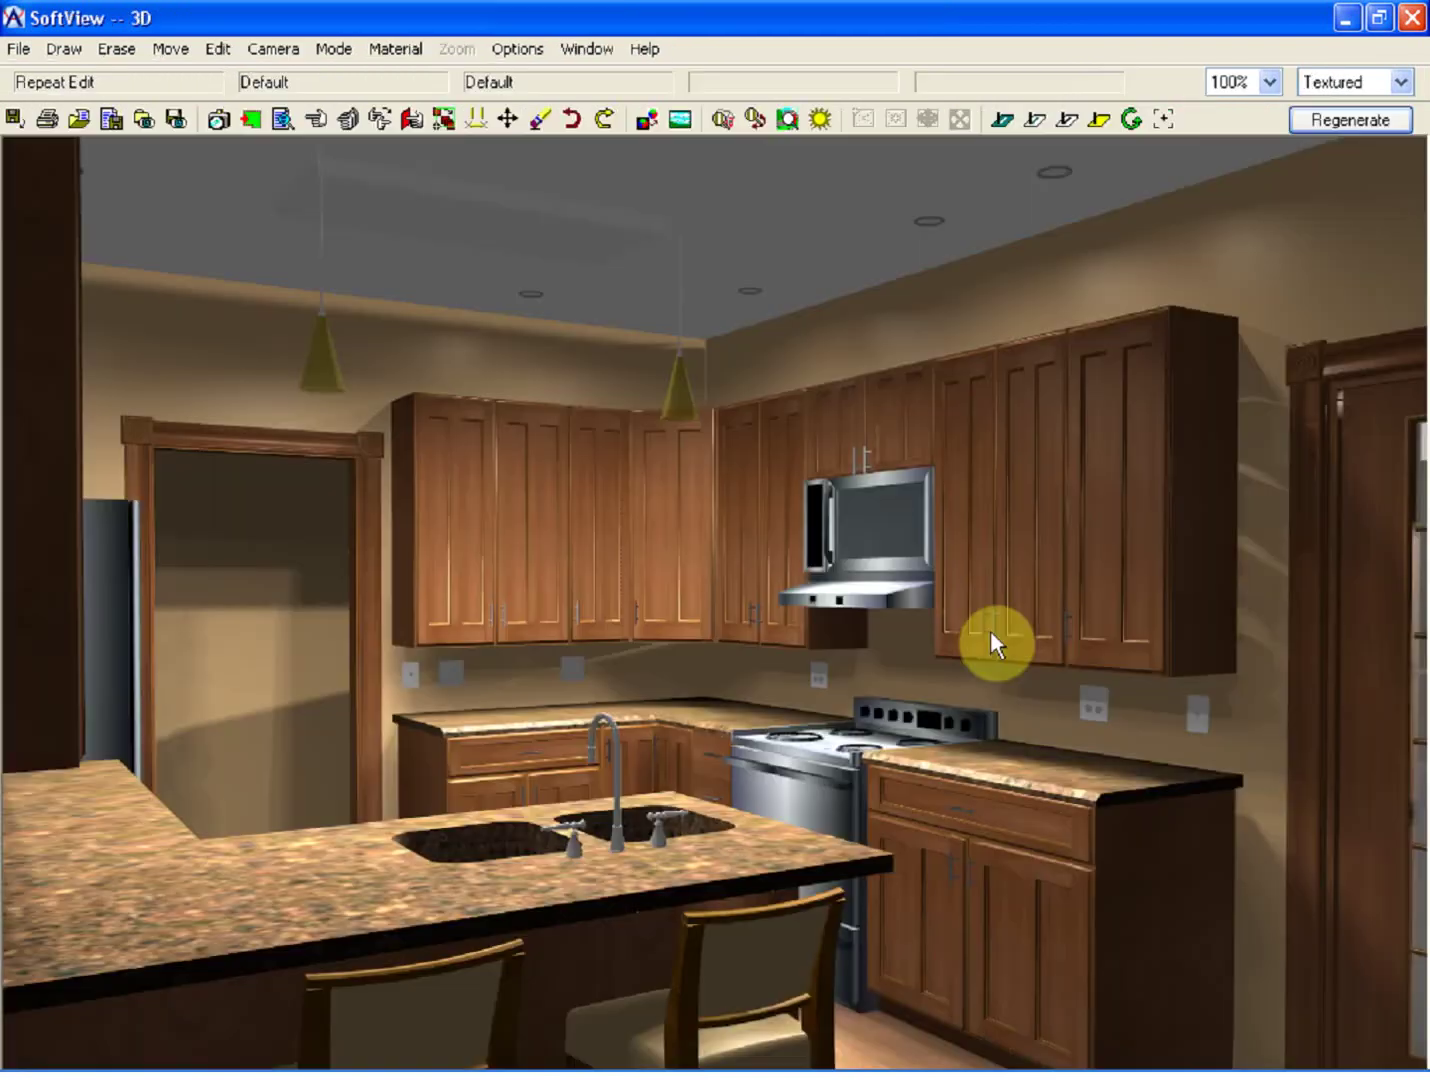
left_click(1332, 121)
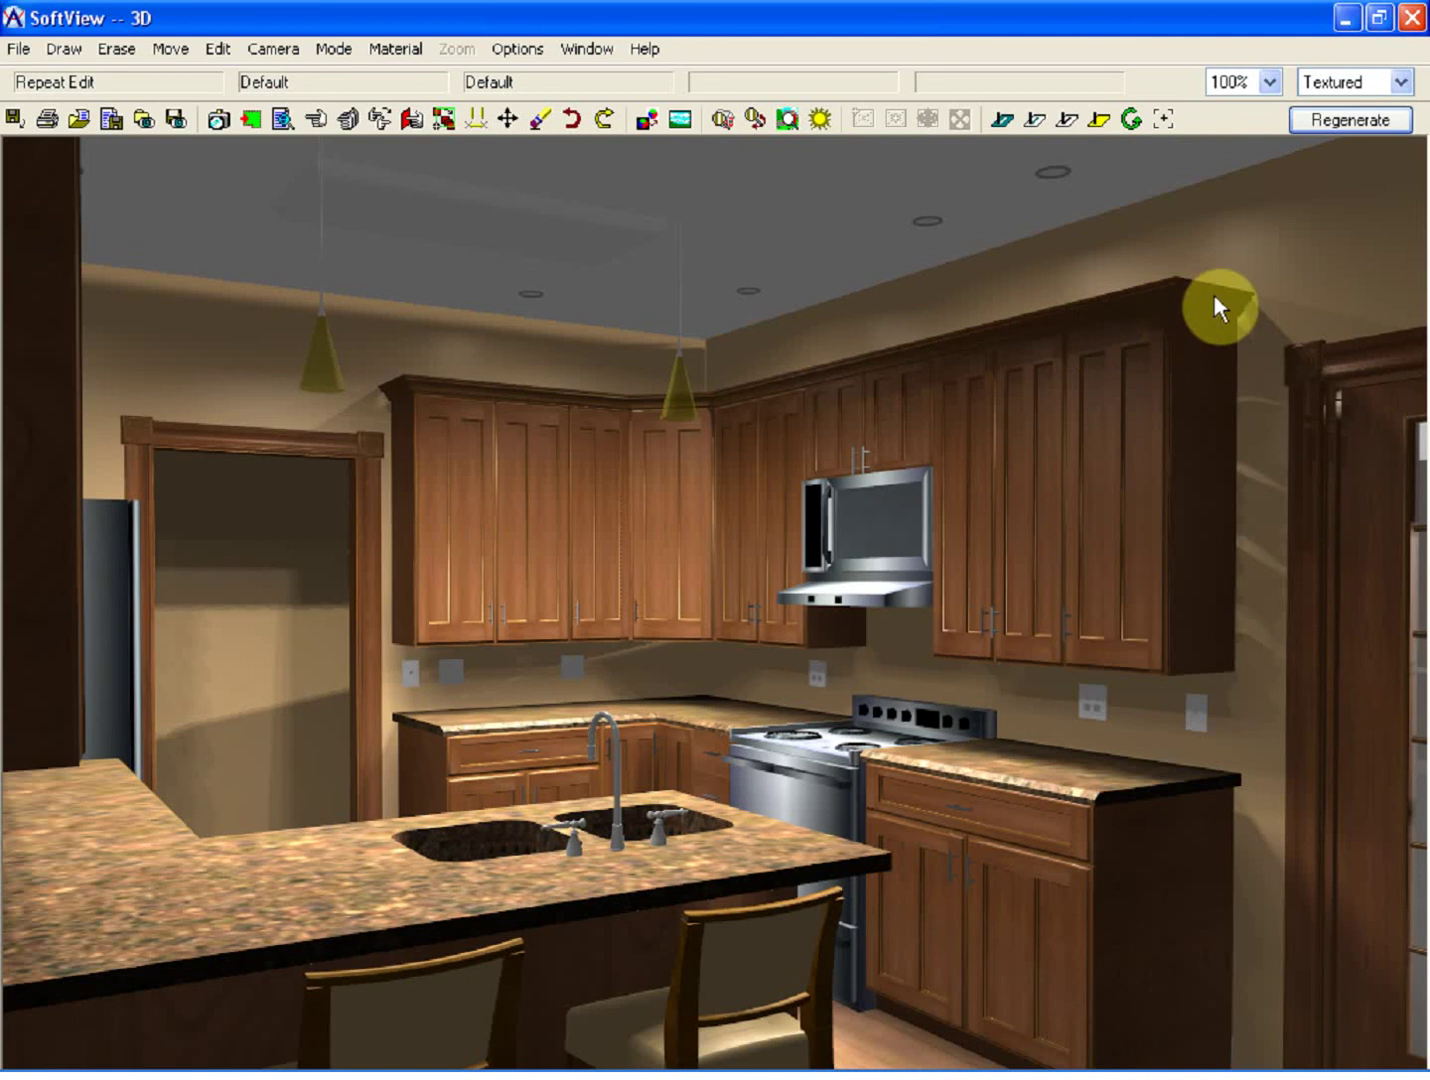
left_click(316, 118)
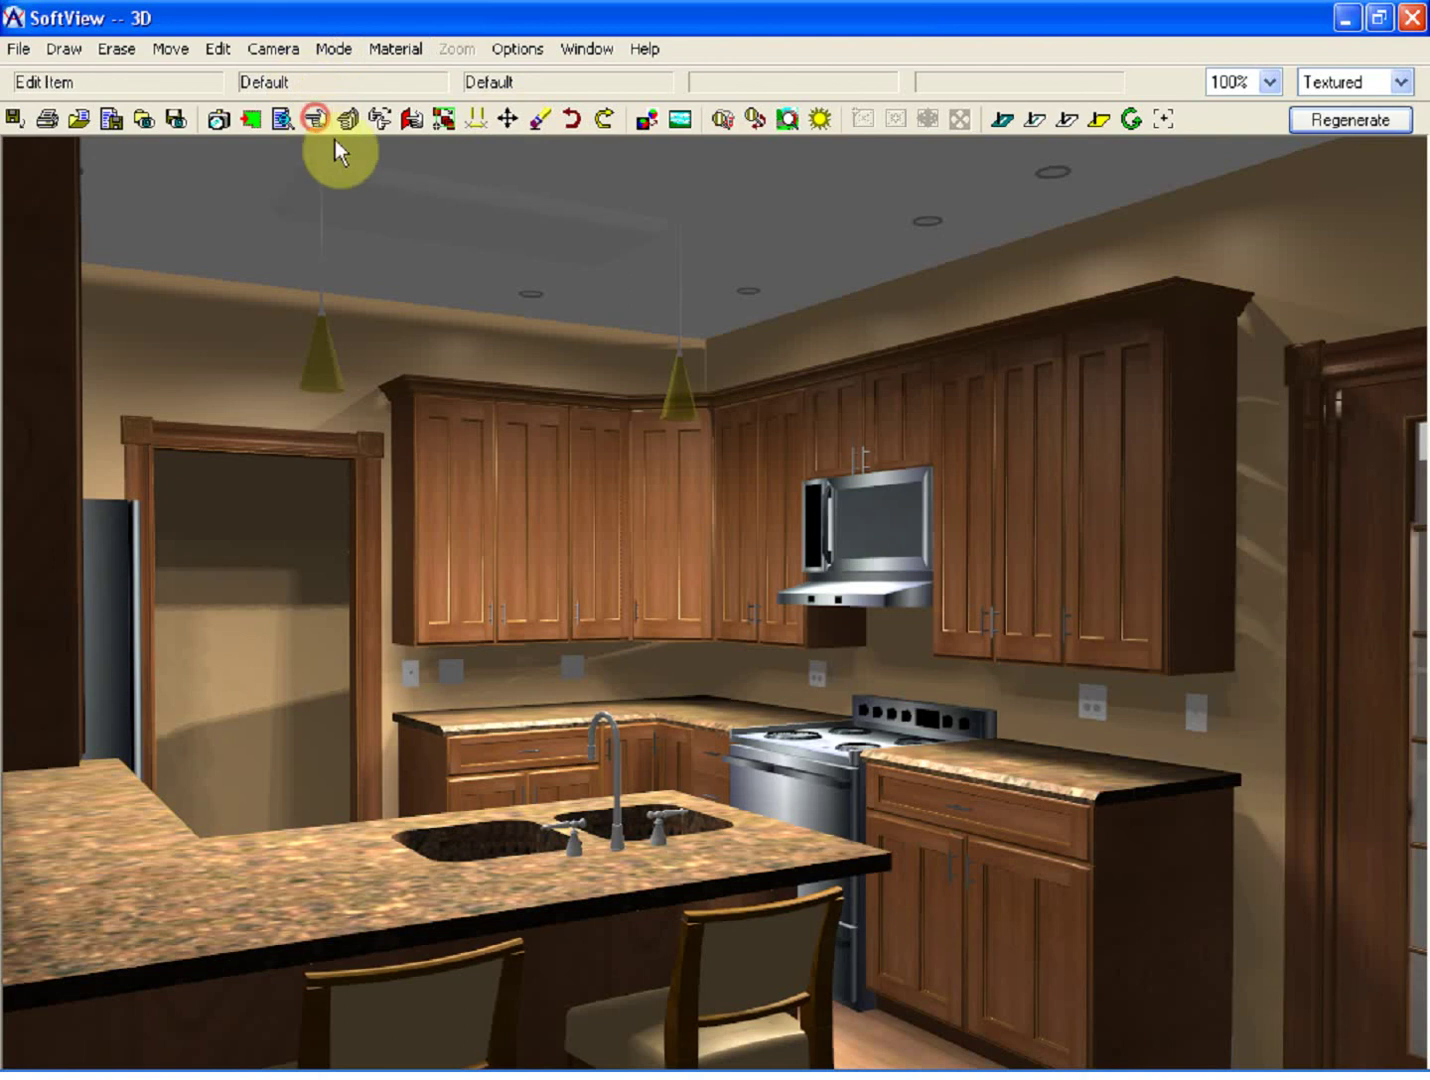
left_click(680, 479)
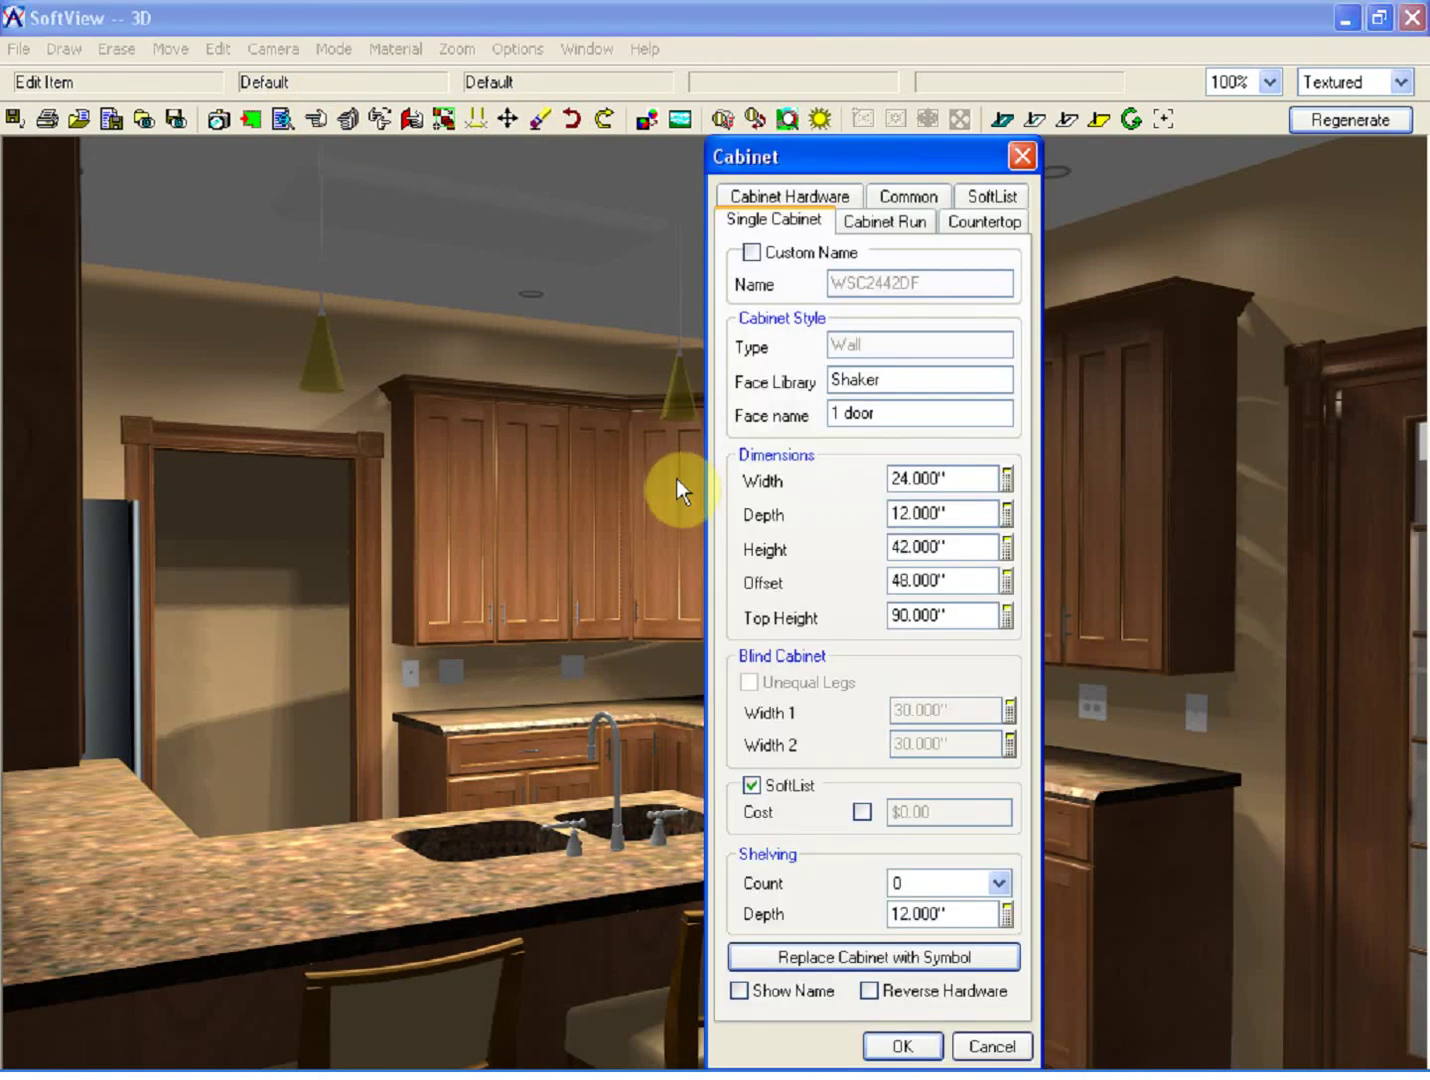
- Make the corner wall cabinet 48" high with a '1 door - glass grilled' face and 4 shelves
double_click(957, 545)
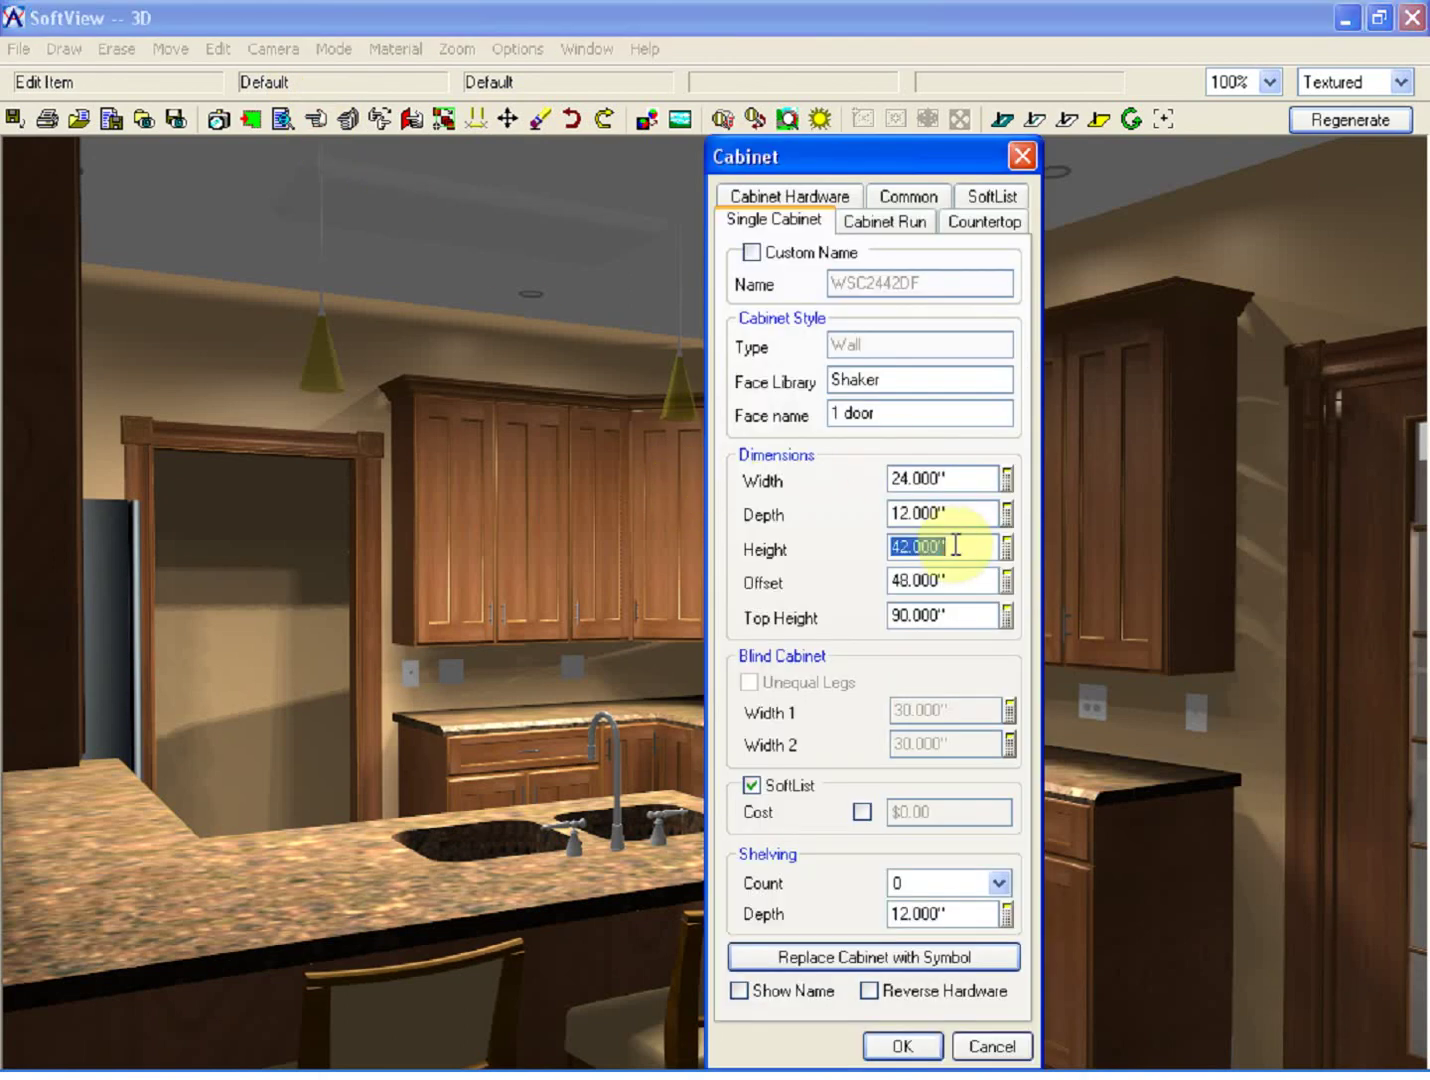
type("48")
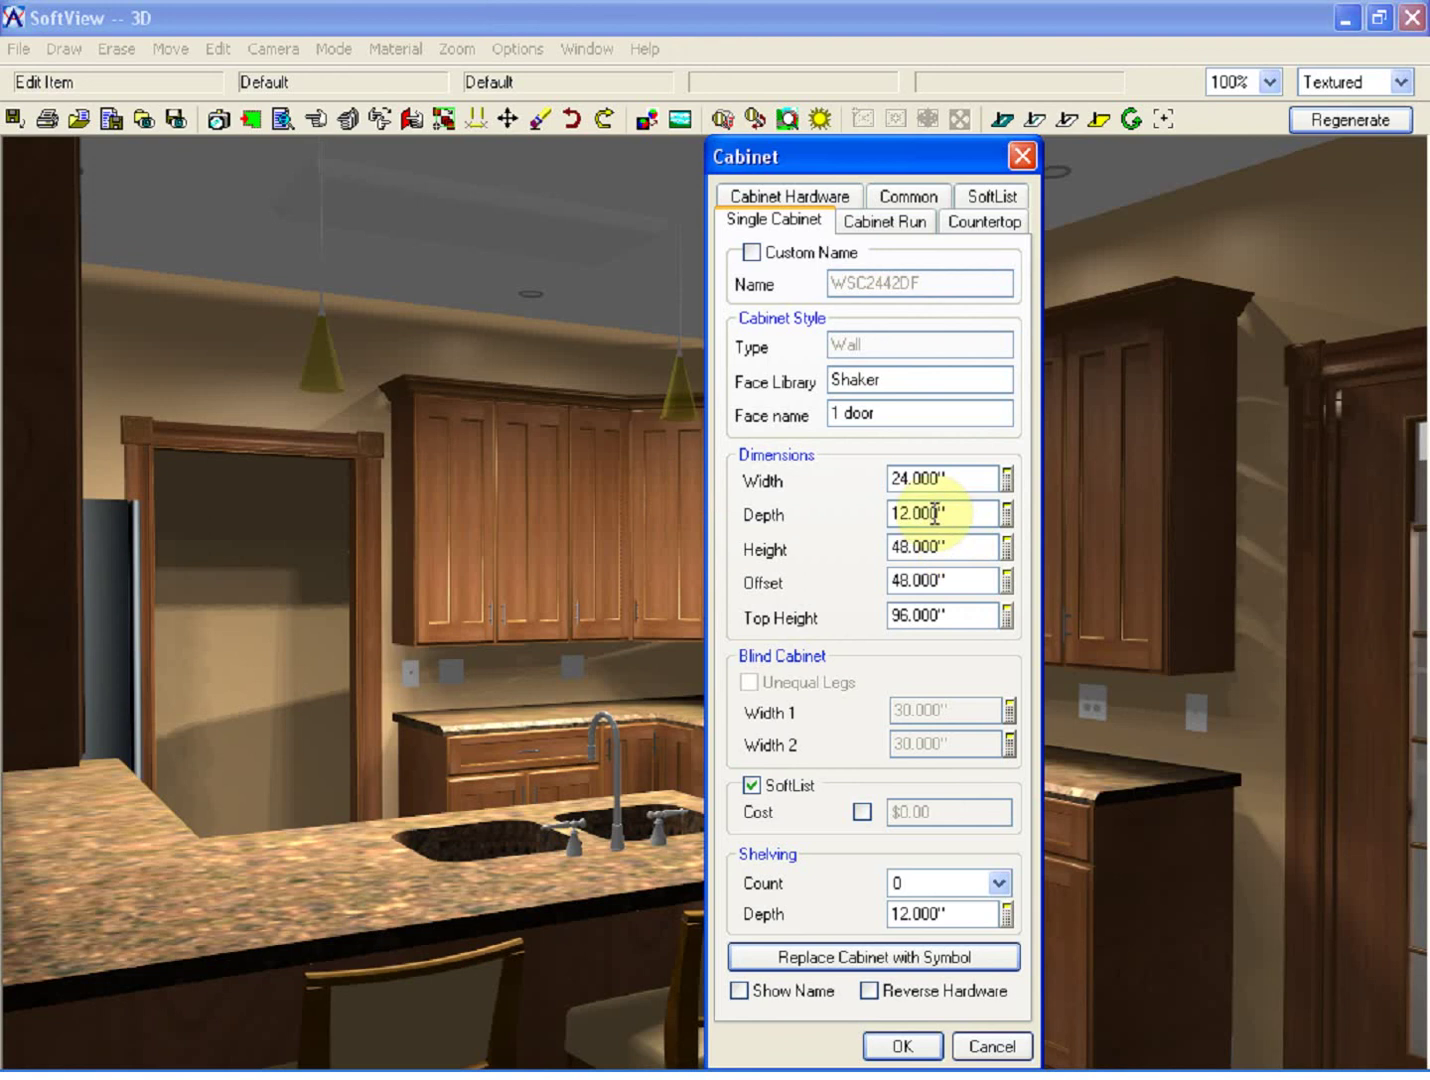
double_click(900, 415)
left_click(914, 595)
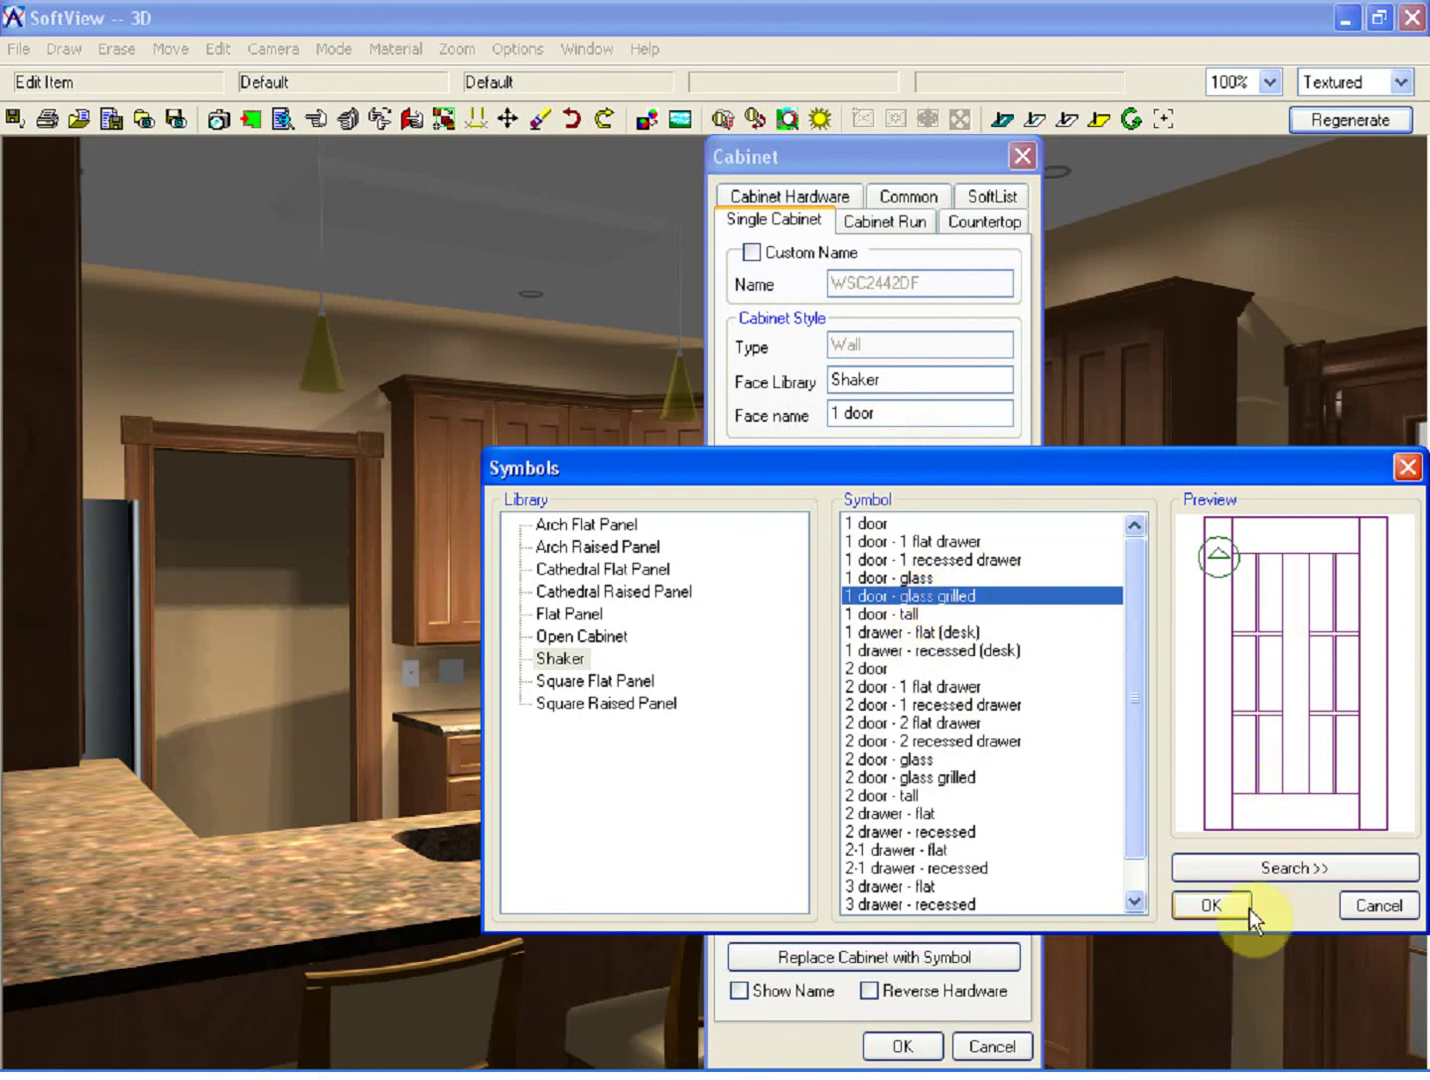
left_click(1222, 905)
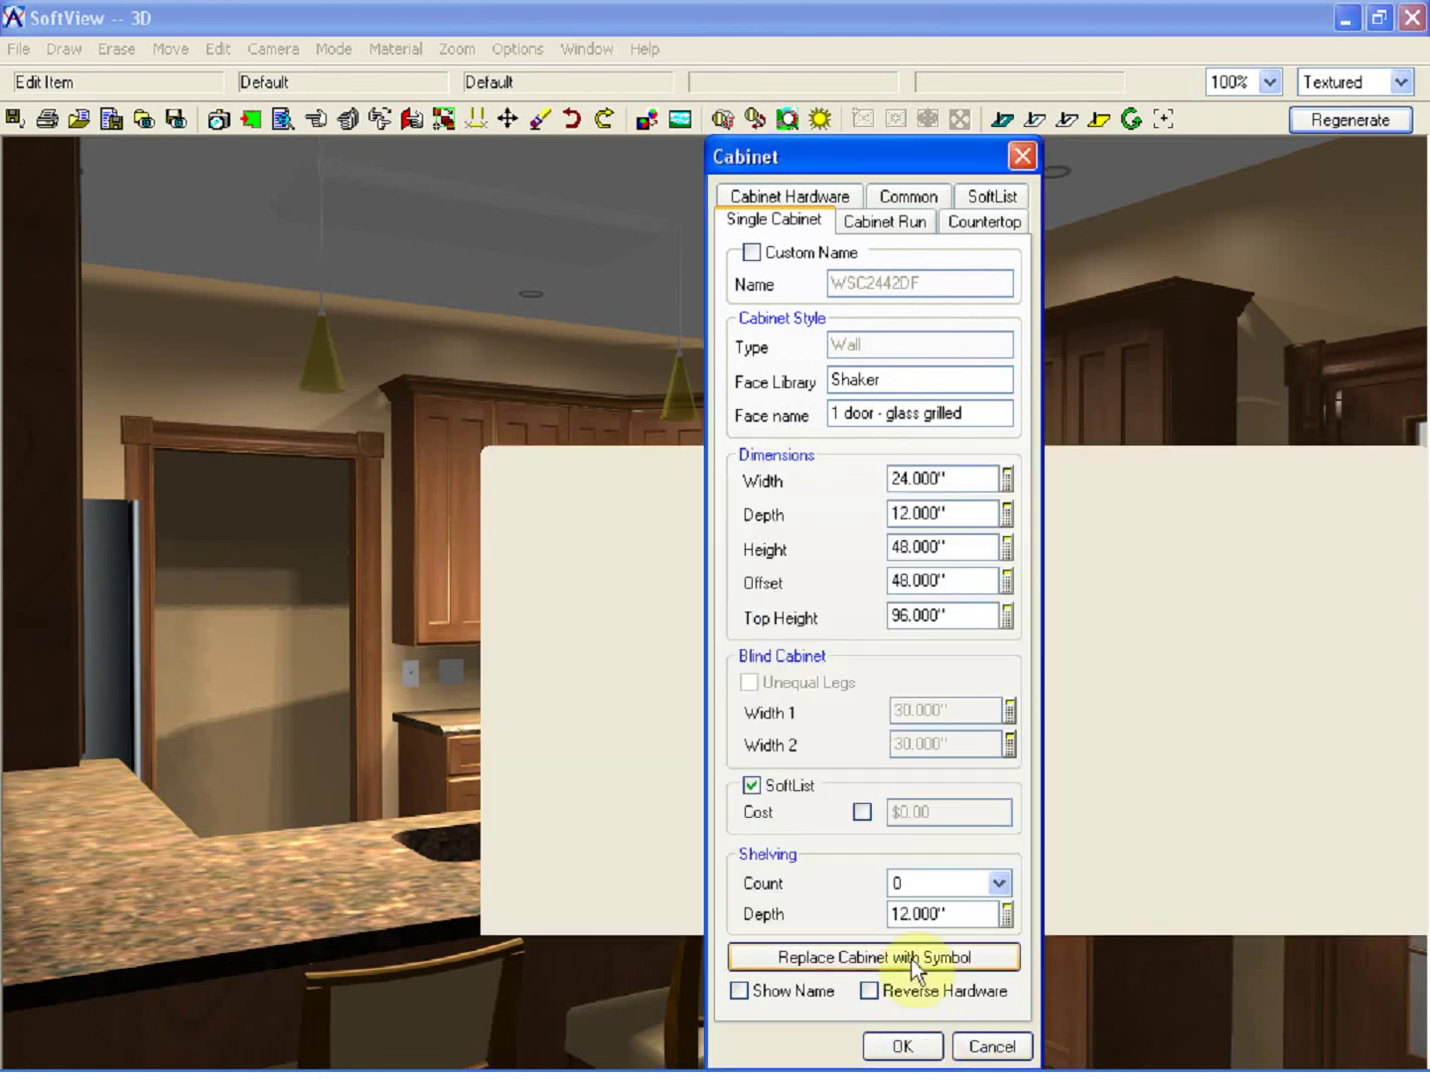
left_click(943, 882)
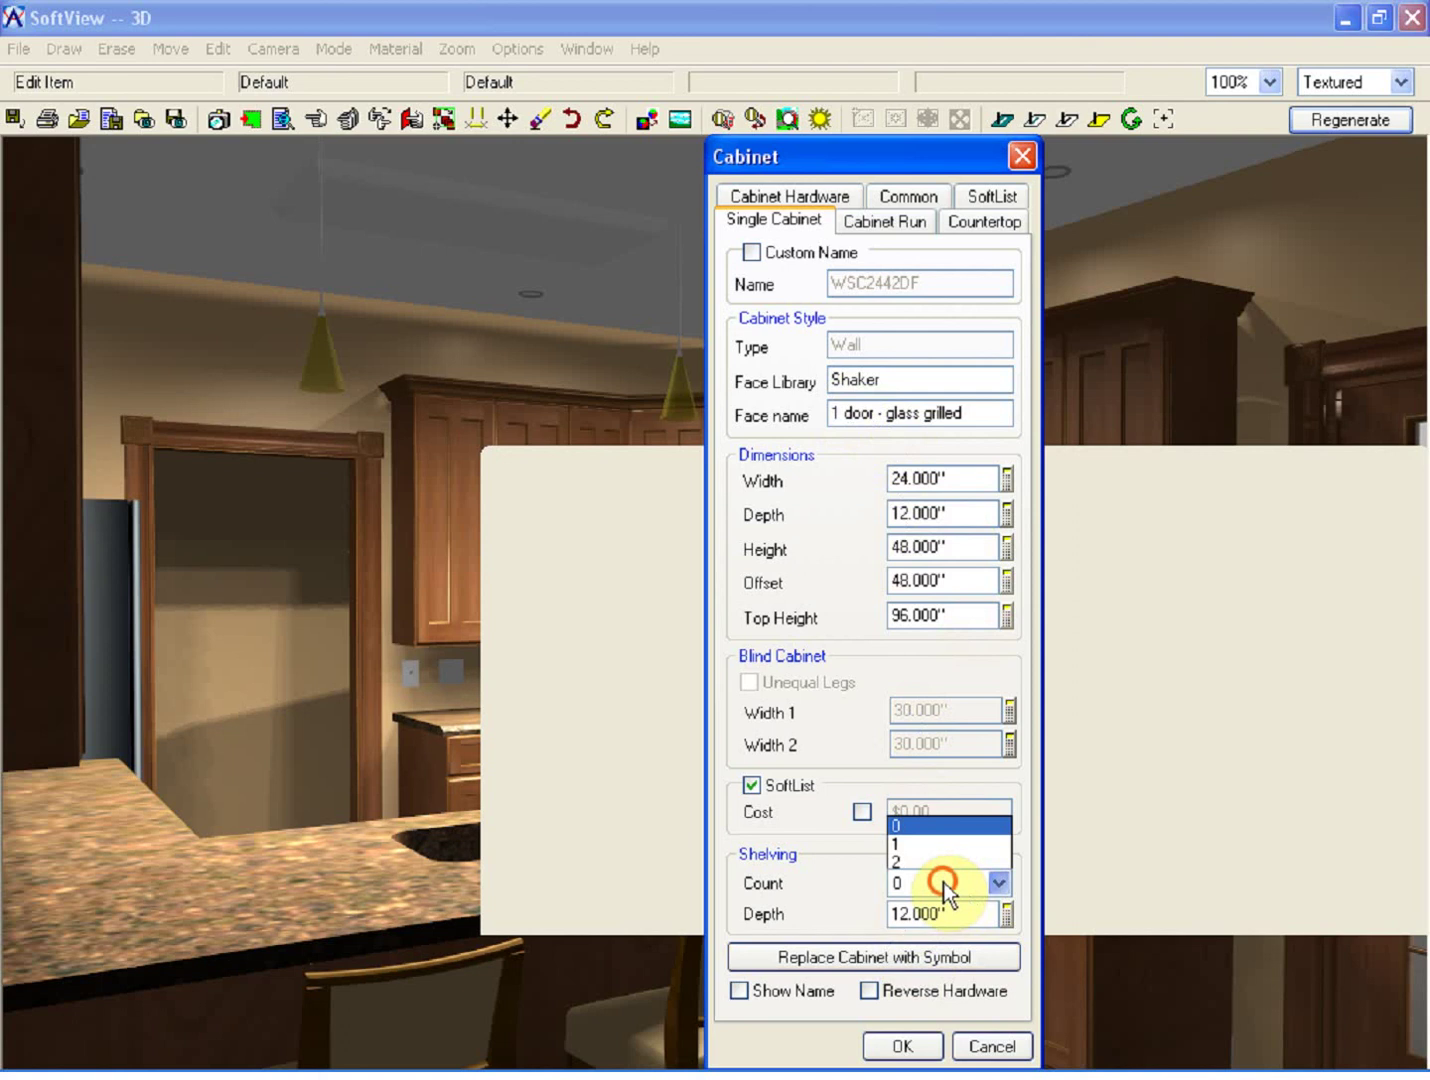
left_click(942, 768)
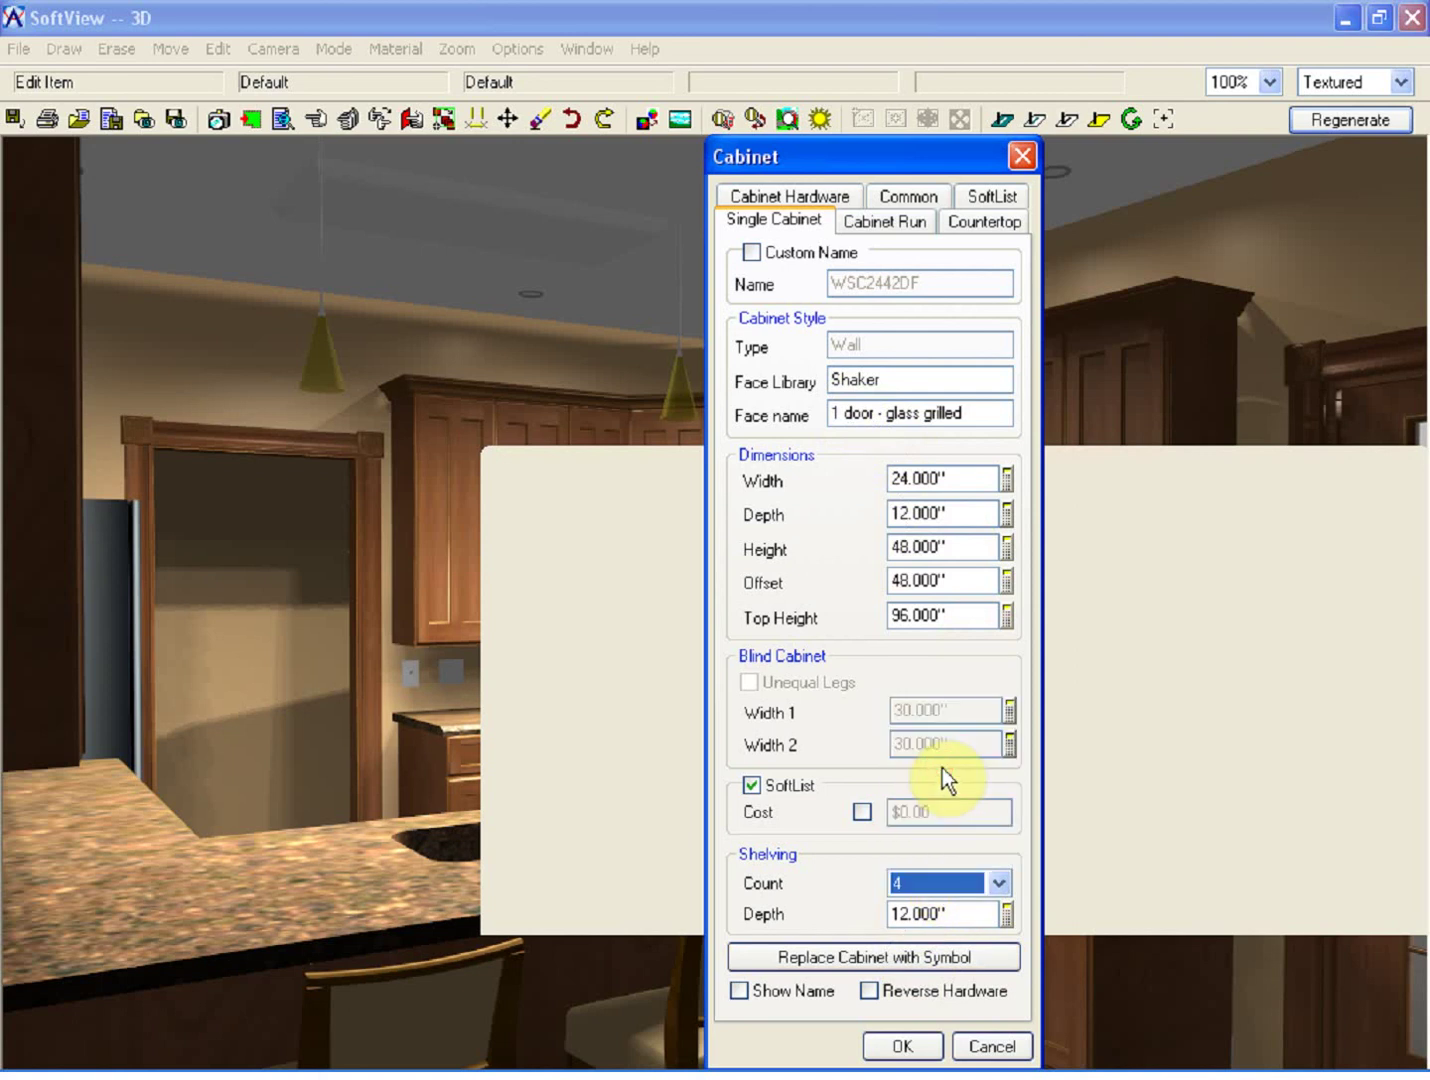
left_click(902, 1041)
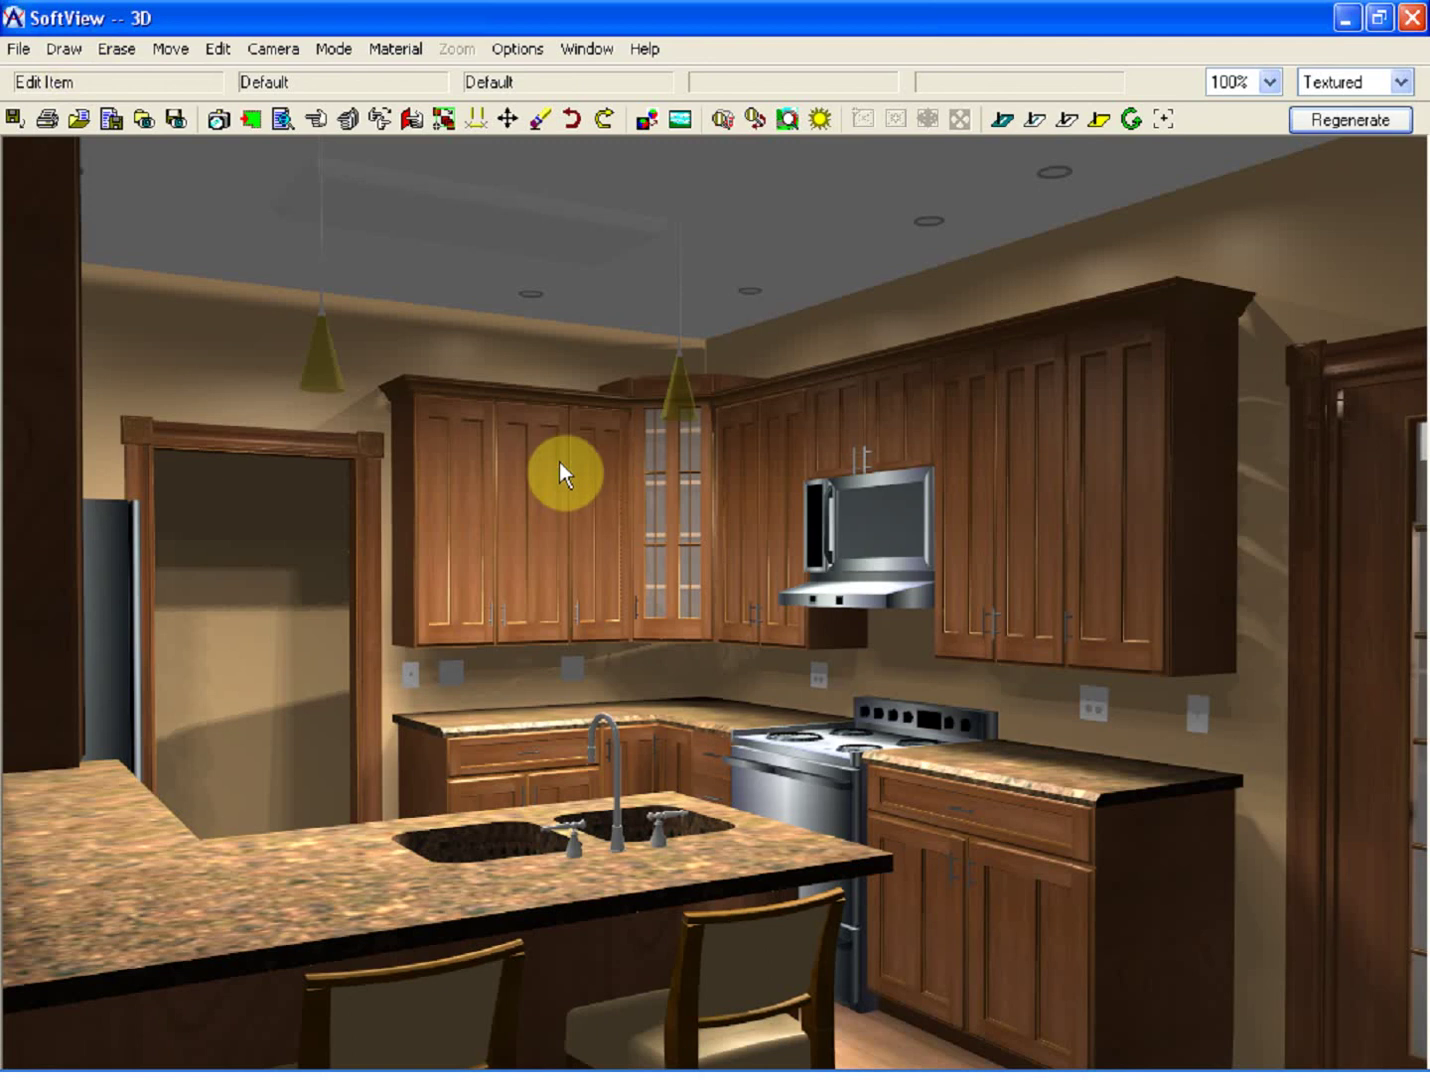
- Try Erase on the corner cabinet top, then return to the floor plan showing WSC2448DF
left_click(120, 51)
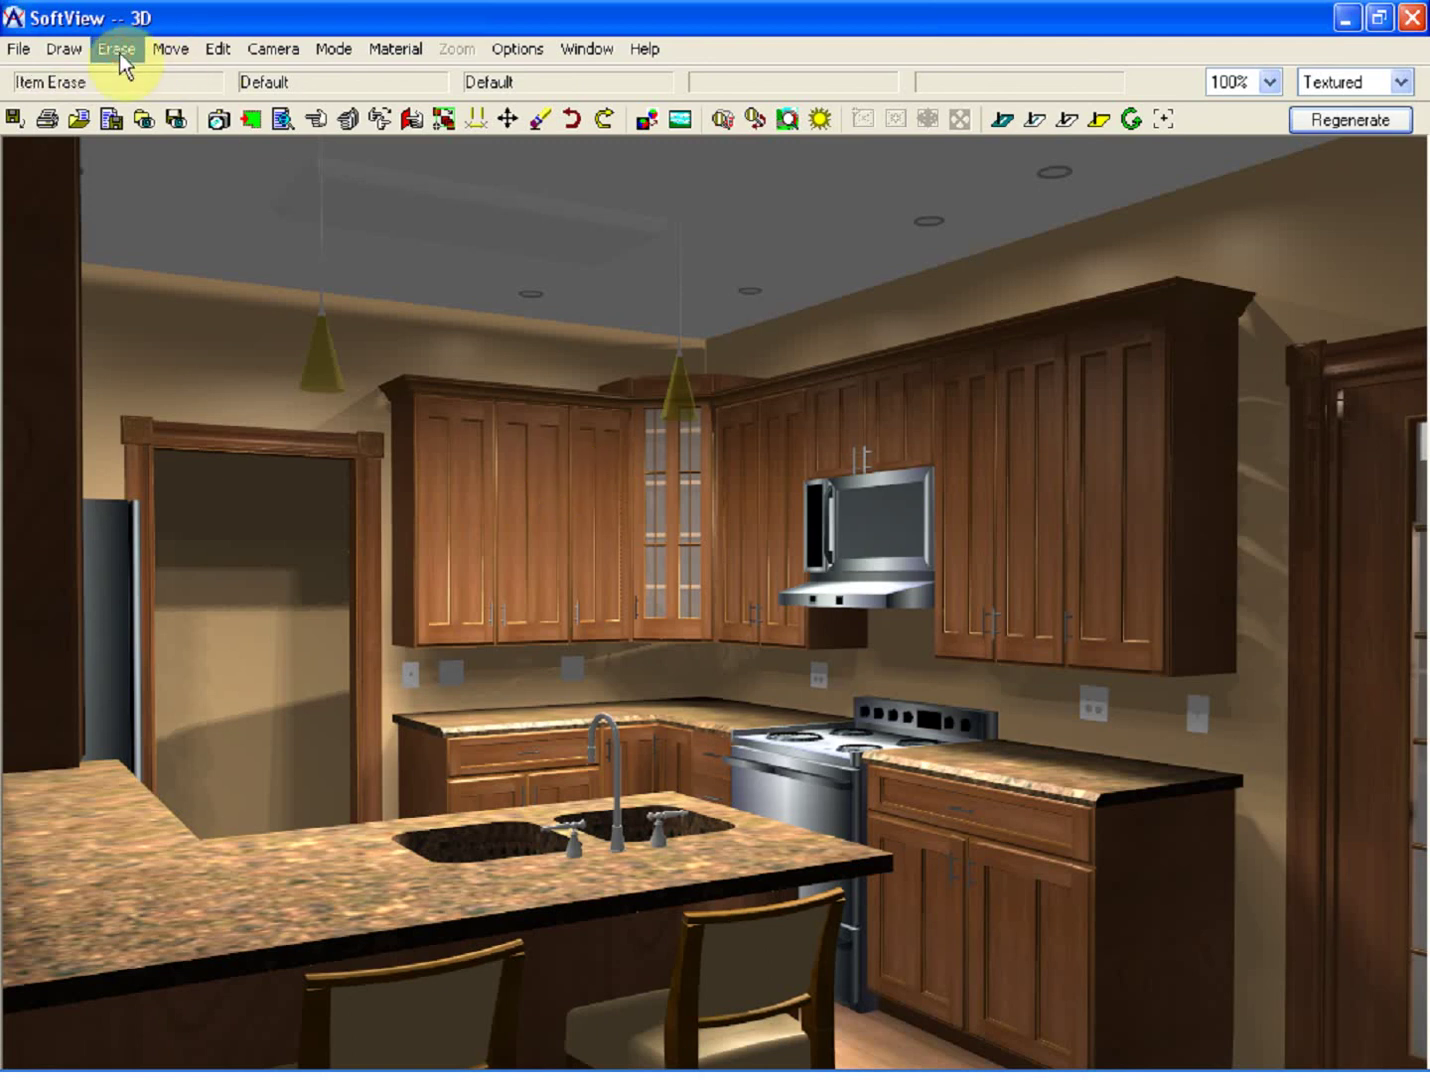
left_click(455, 390)
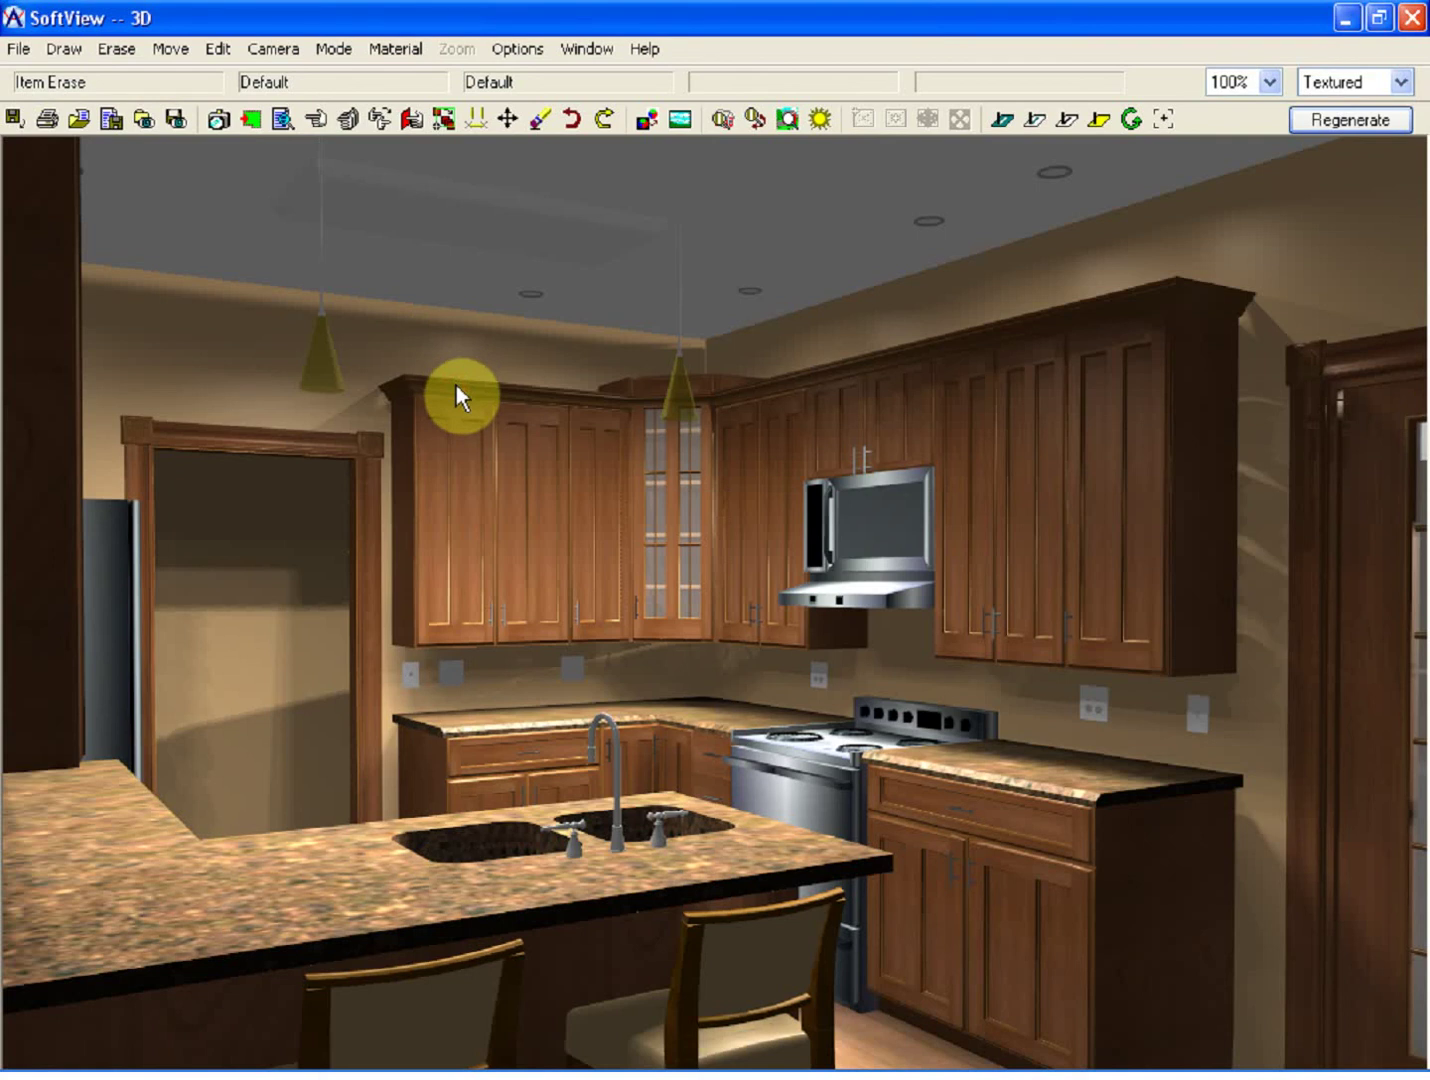
key("alt+Tab")
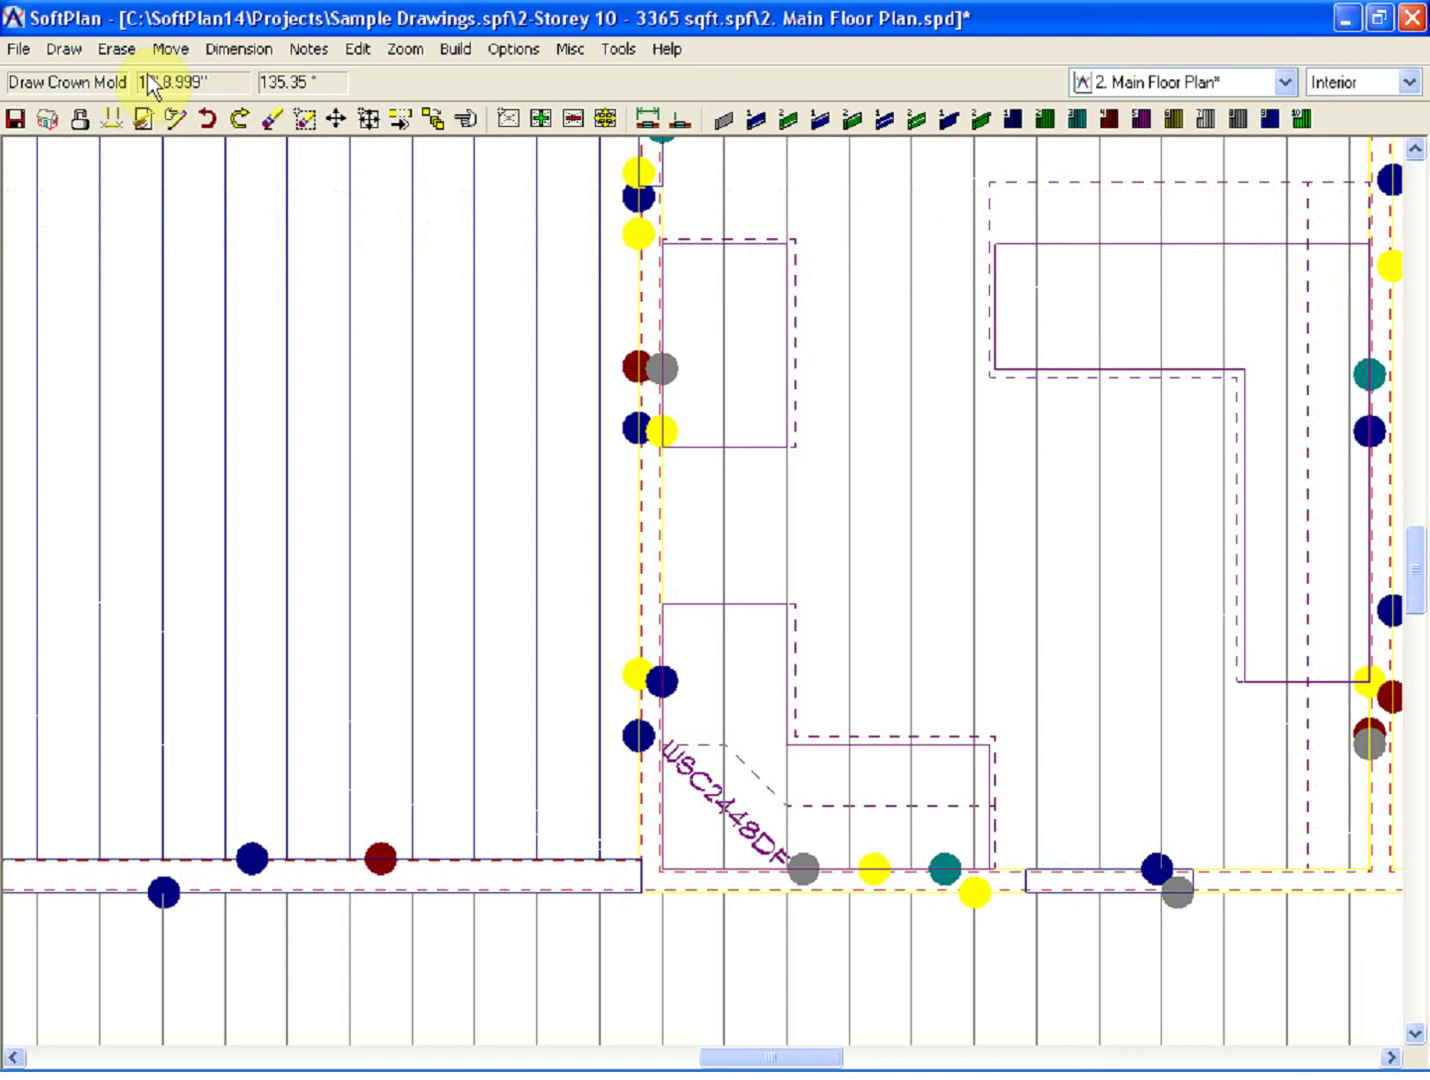
- Start a manually traced American crown mold across the angled corner cabinet's front
left_click(61, 50)
mouse_move(114, 162)
left_click(253, 163)
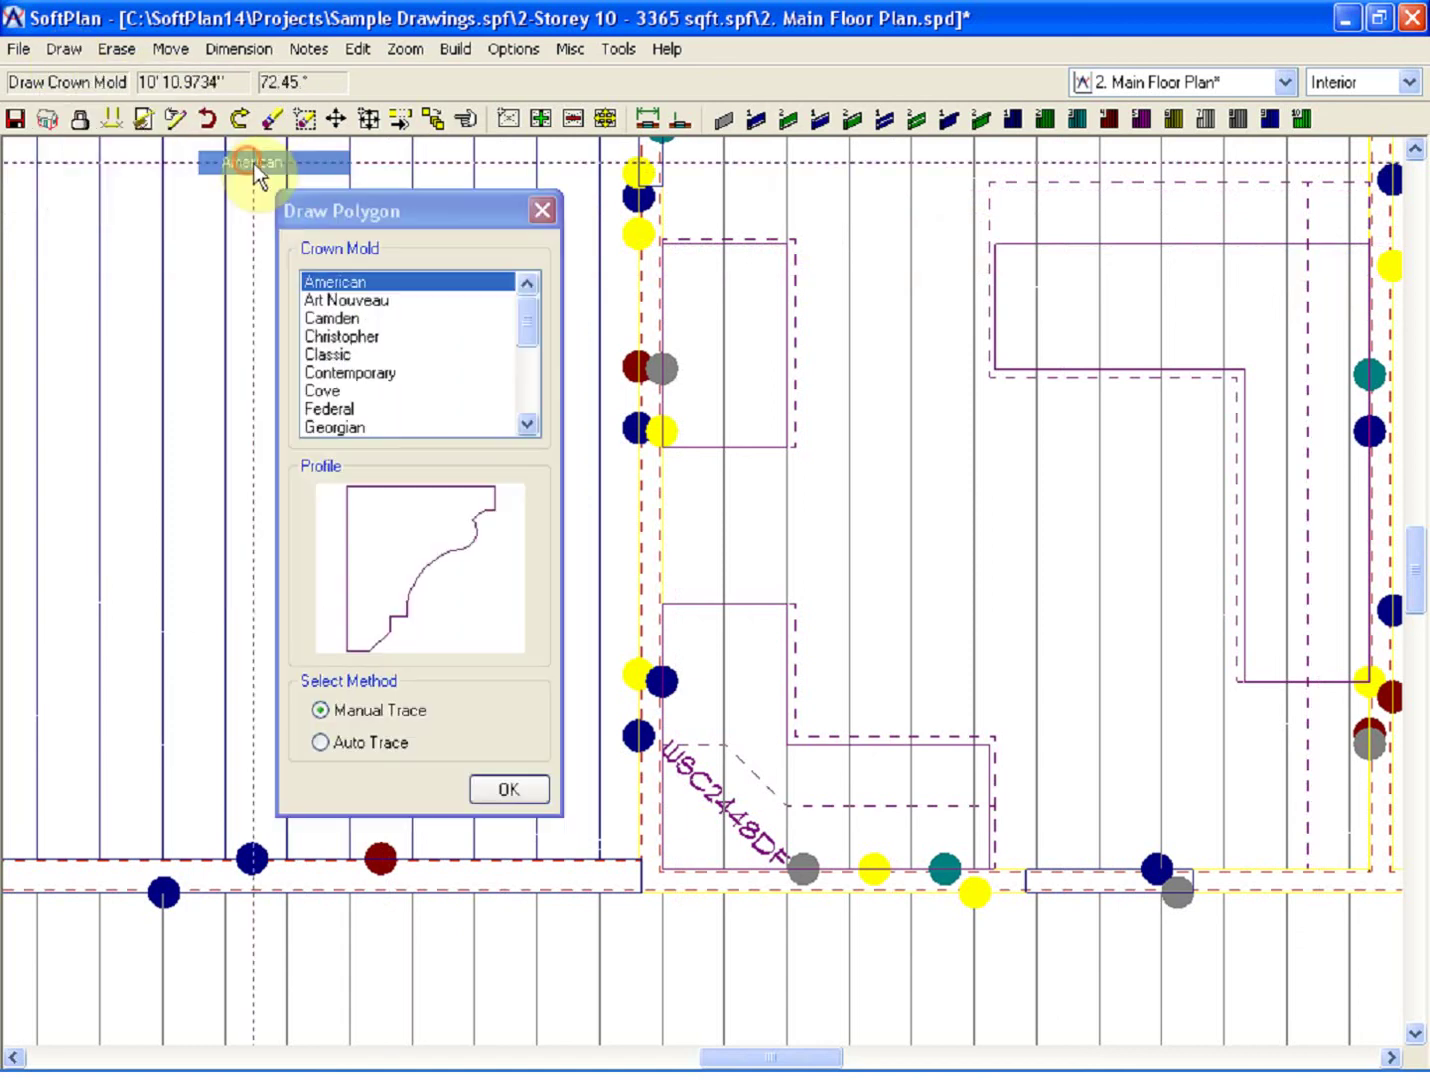
left_click(505, 790)
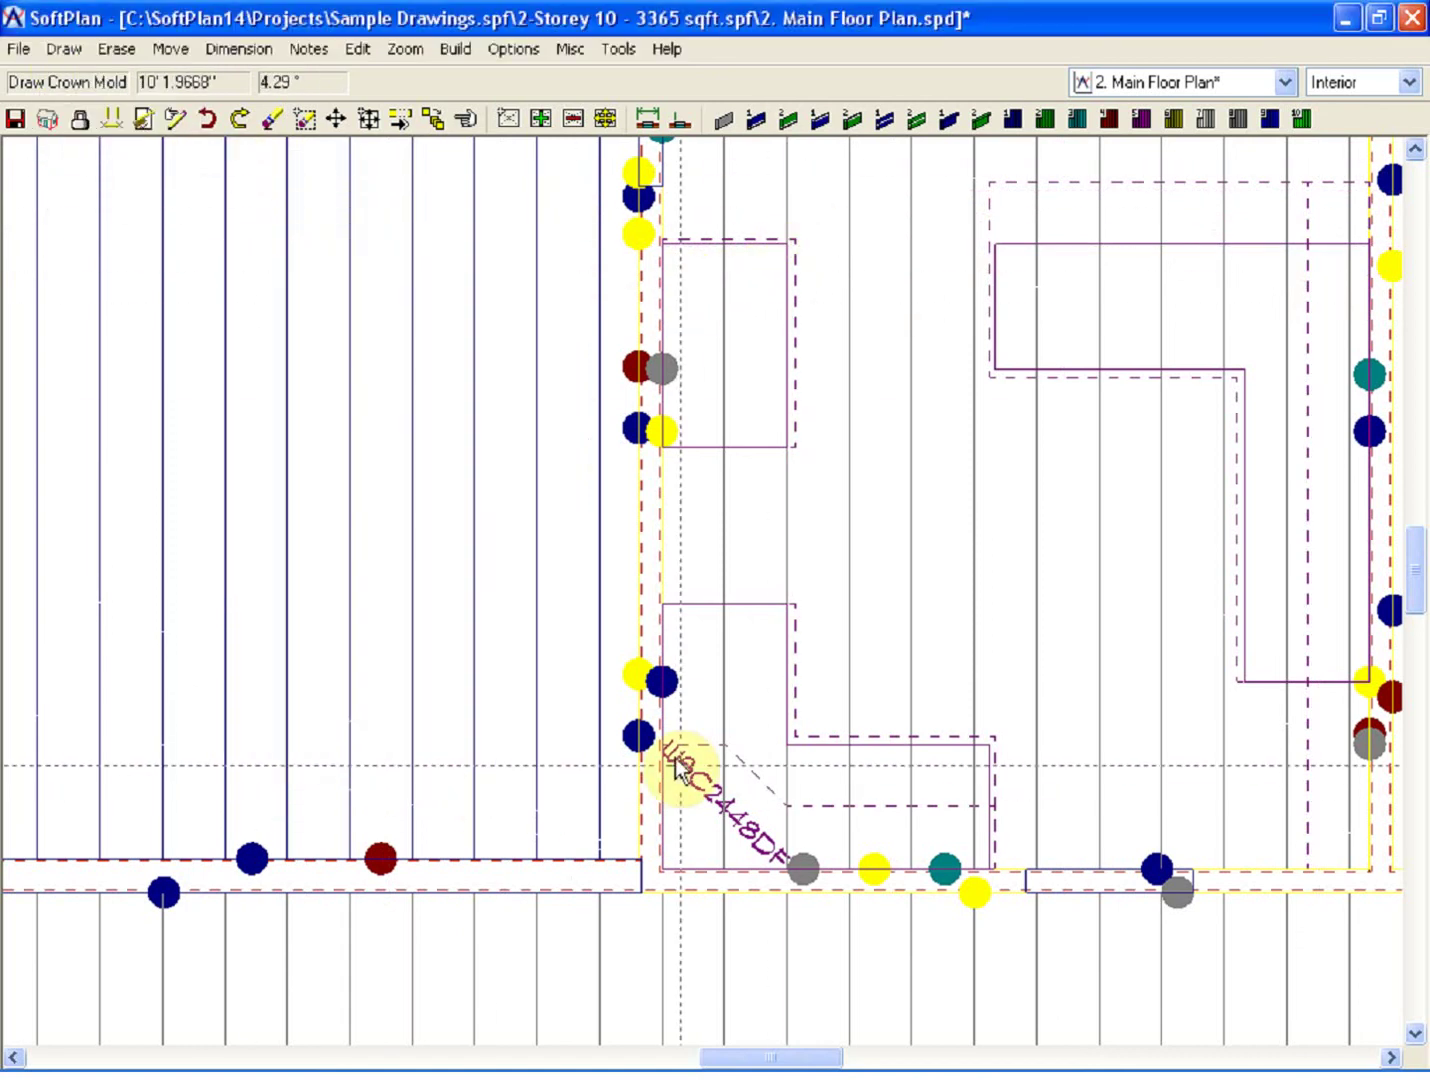
left_click(705, 757)
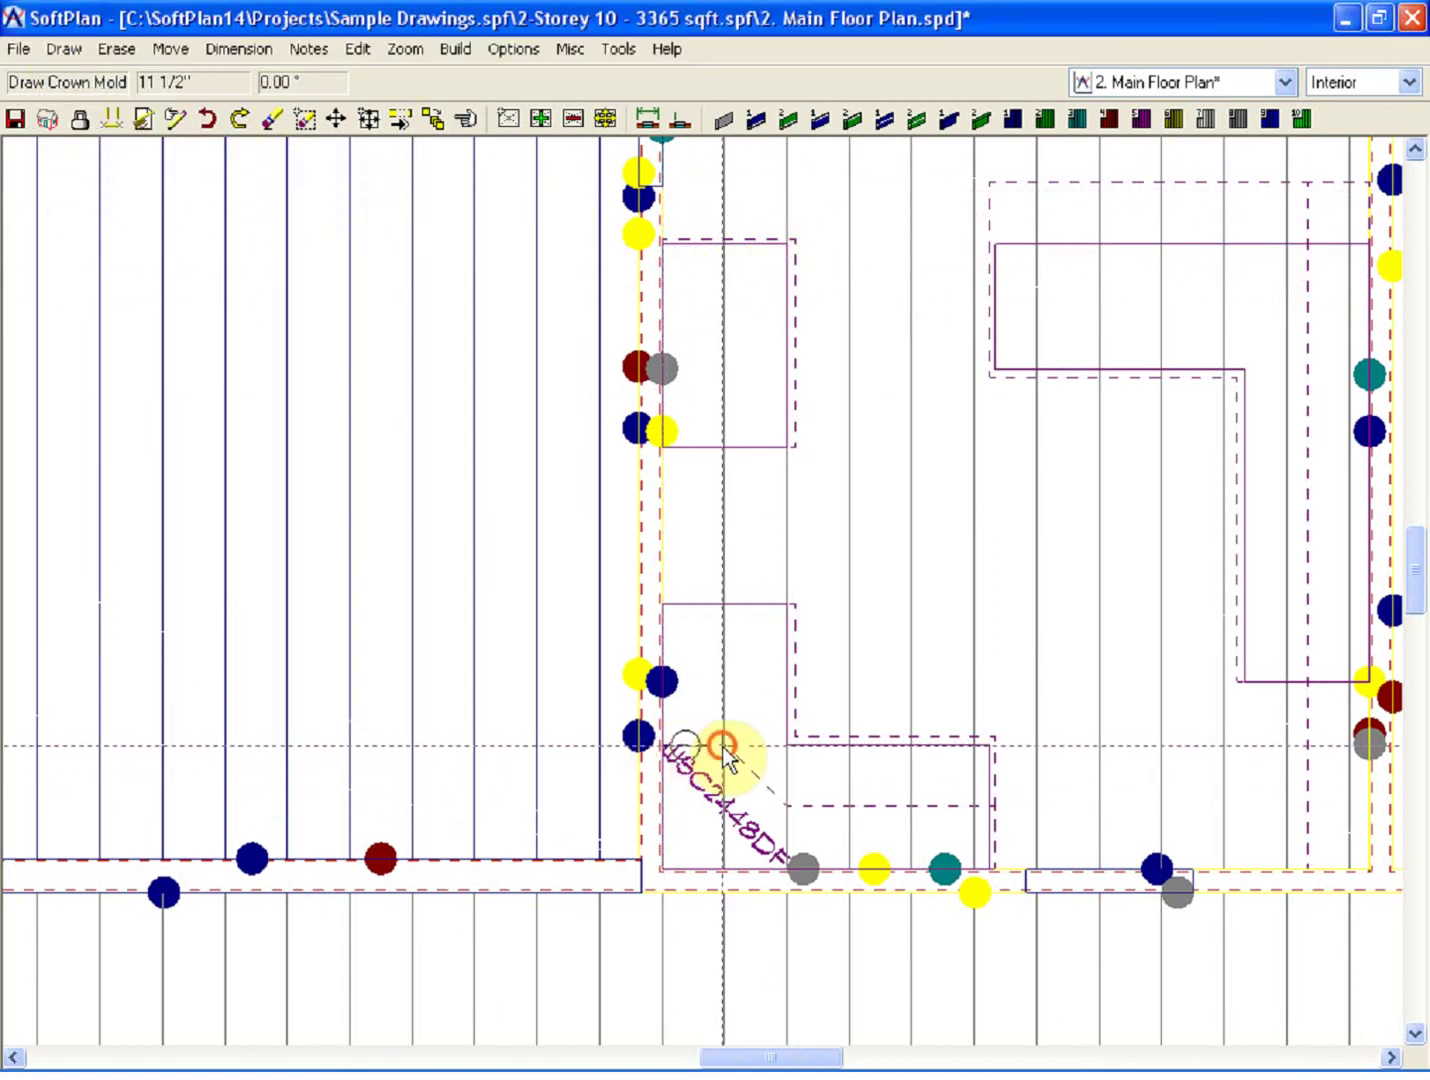
left_click(786, 810)
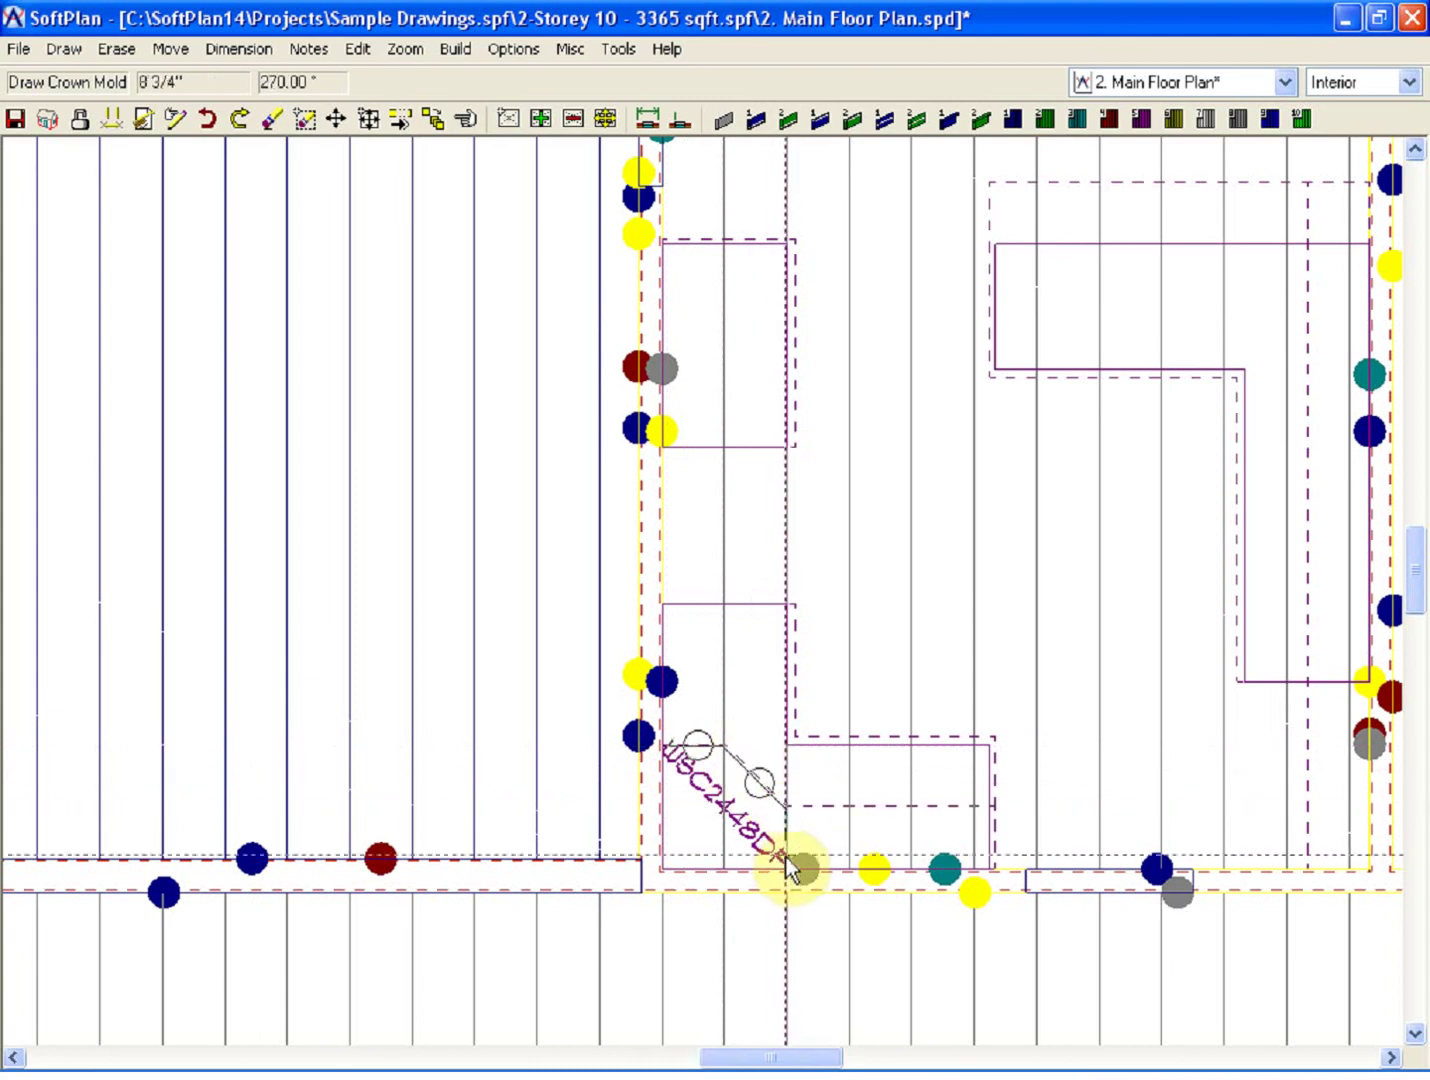
left_click(787, 866)
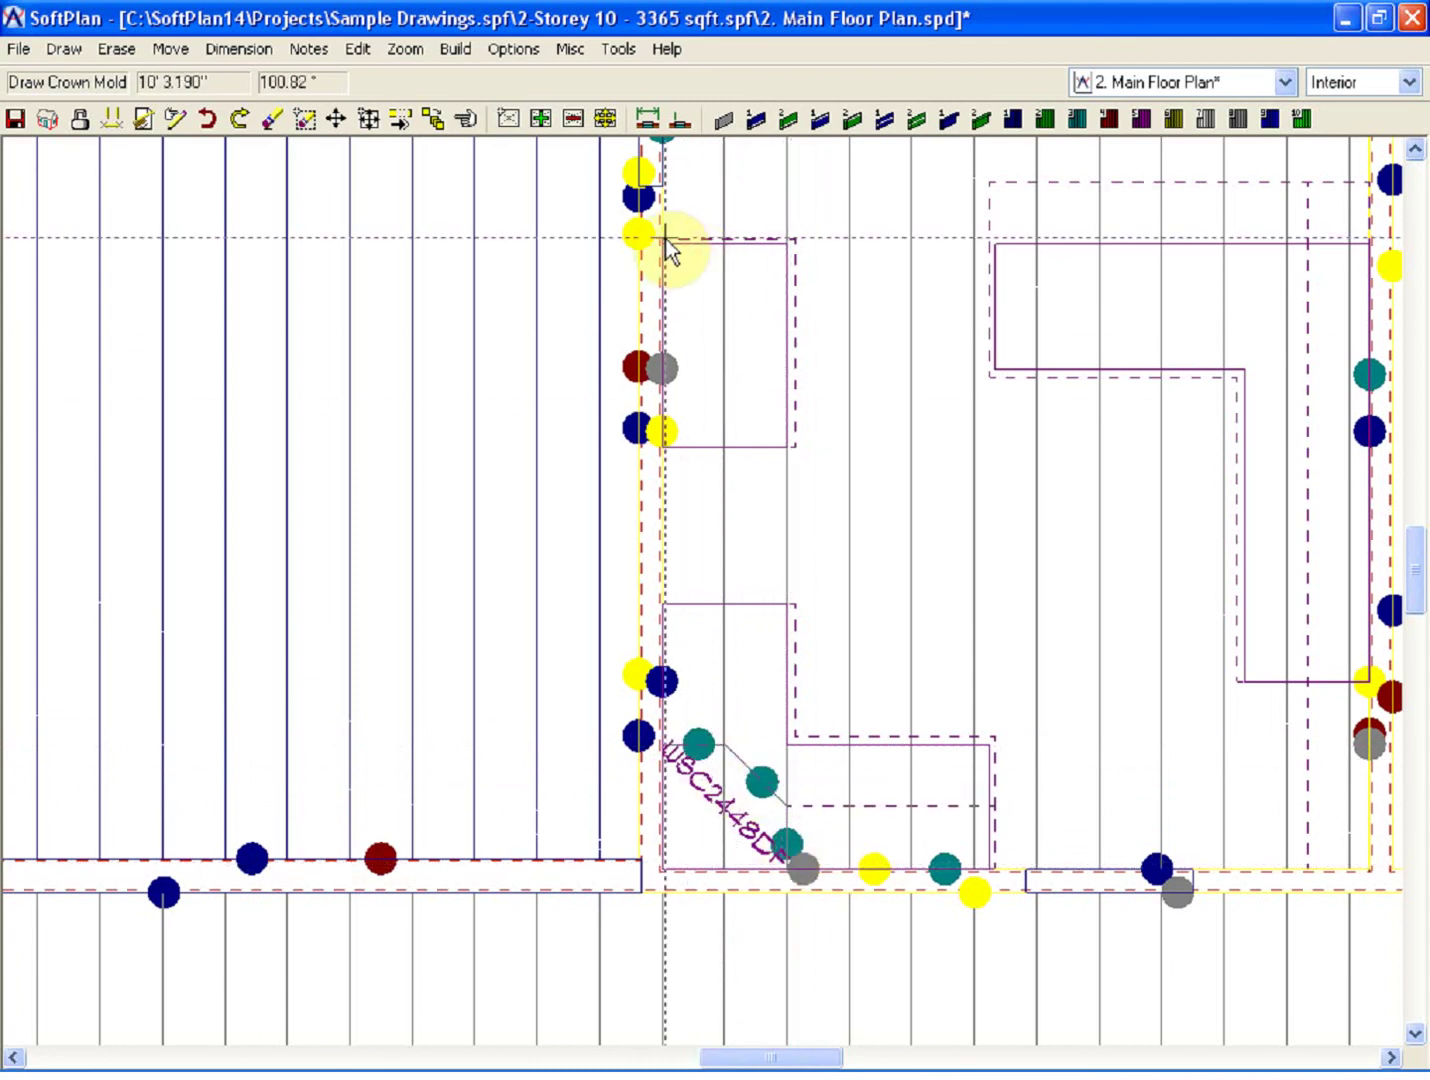
- Continue the crown mold along the cabinet run and wall, closing the outline around the cabinet
left_click(724, 240)
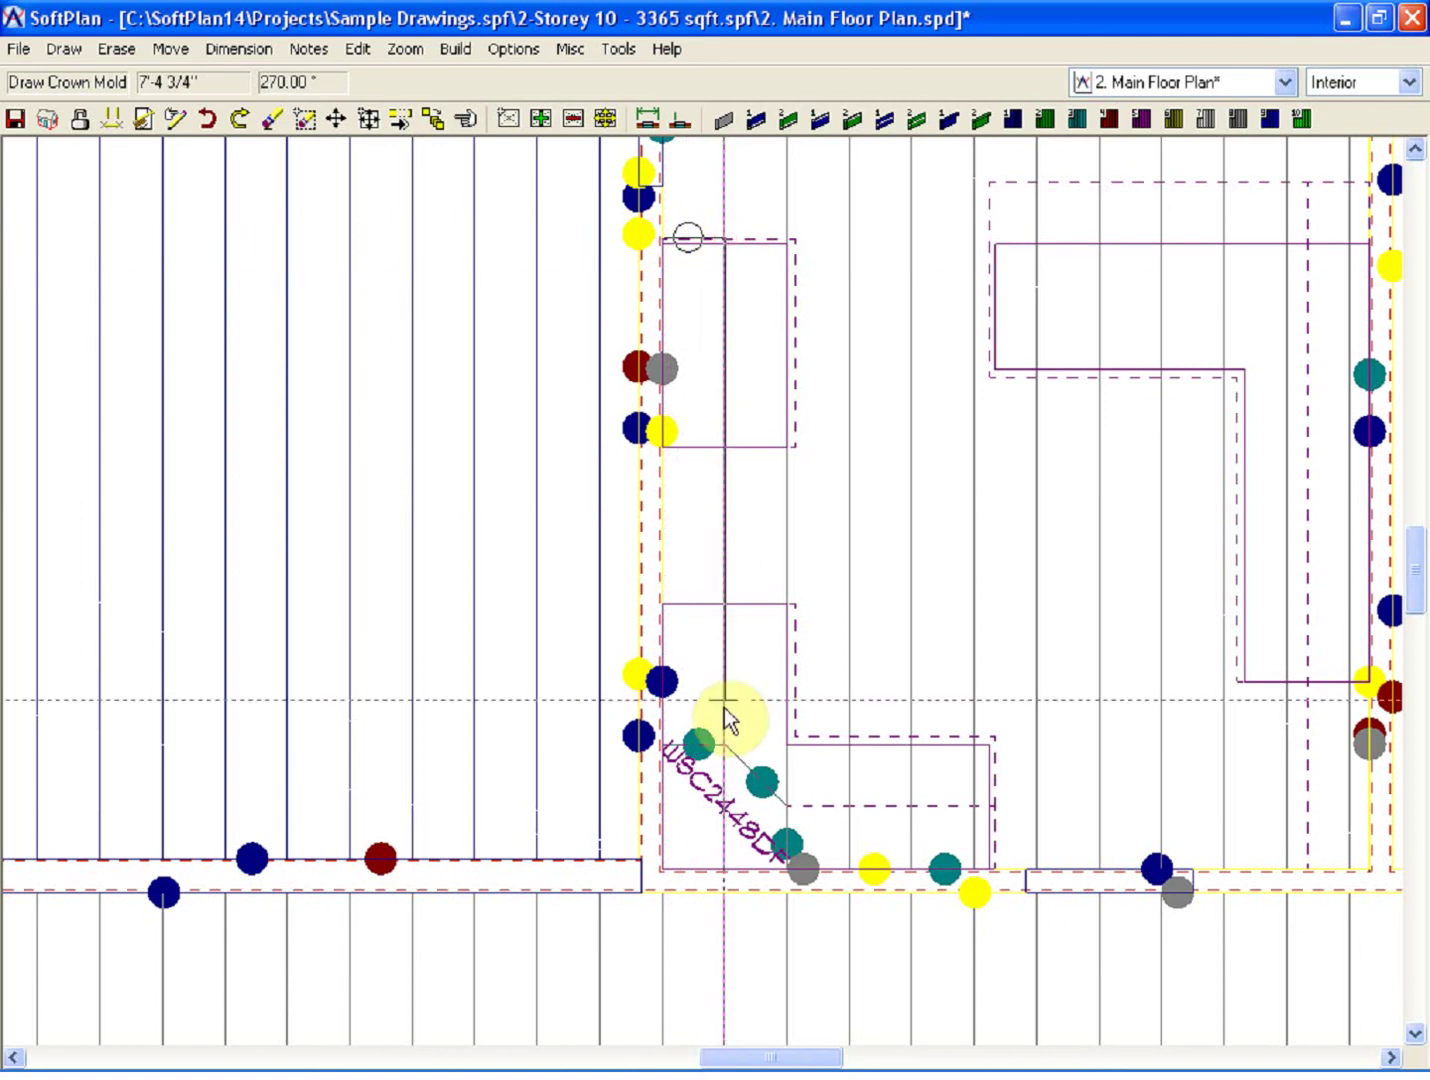
left_click(724, 749)
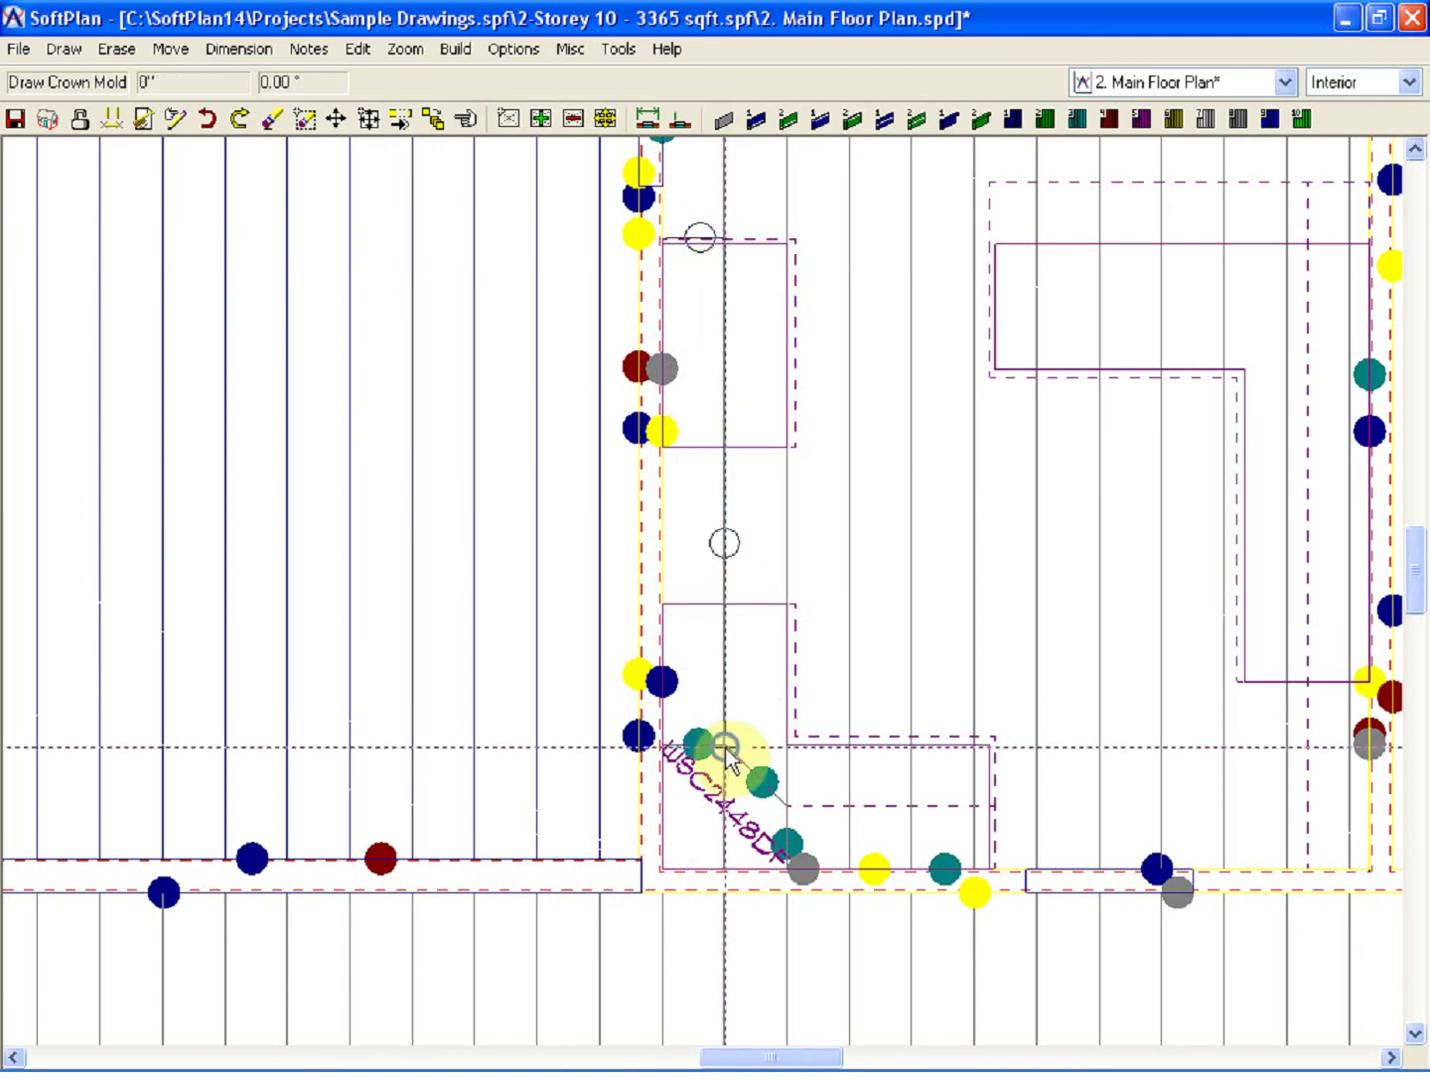
left_click(993, 871)
left_click(994, 805)
left_click(788, 805)
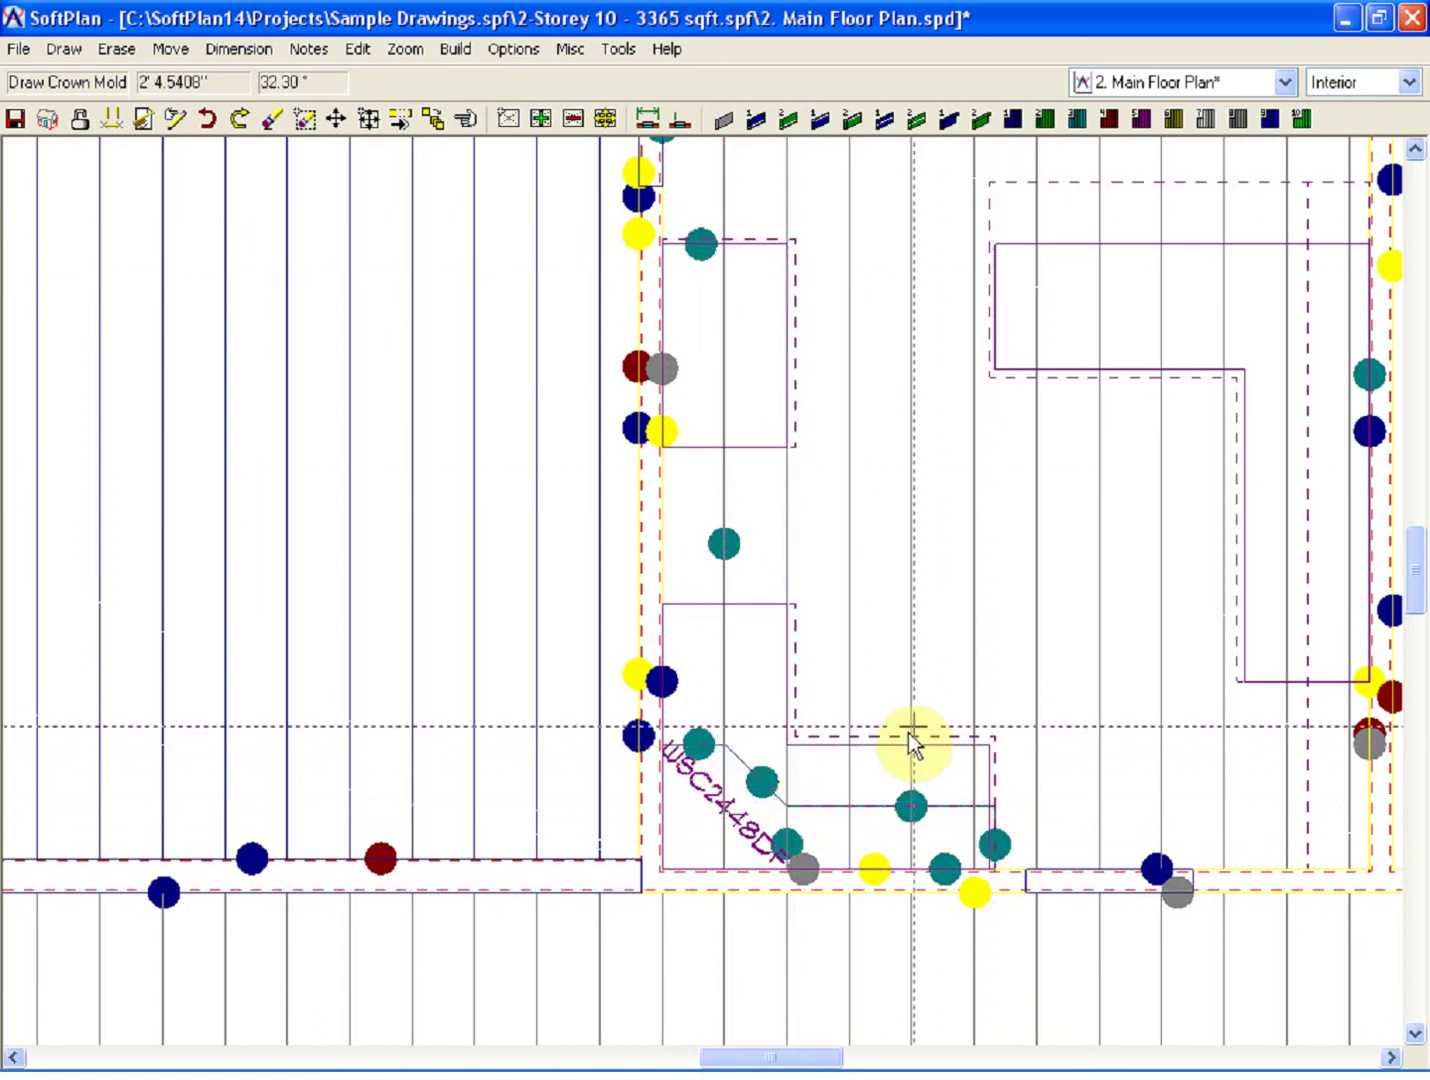
key("alt+Tab")
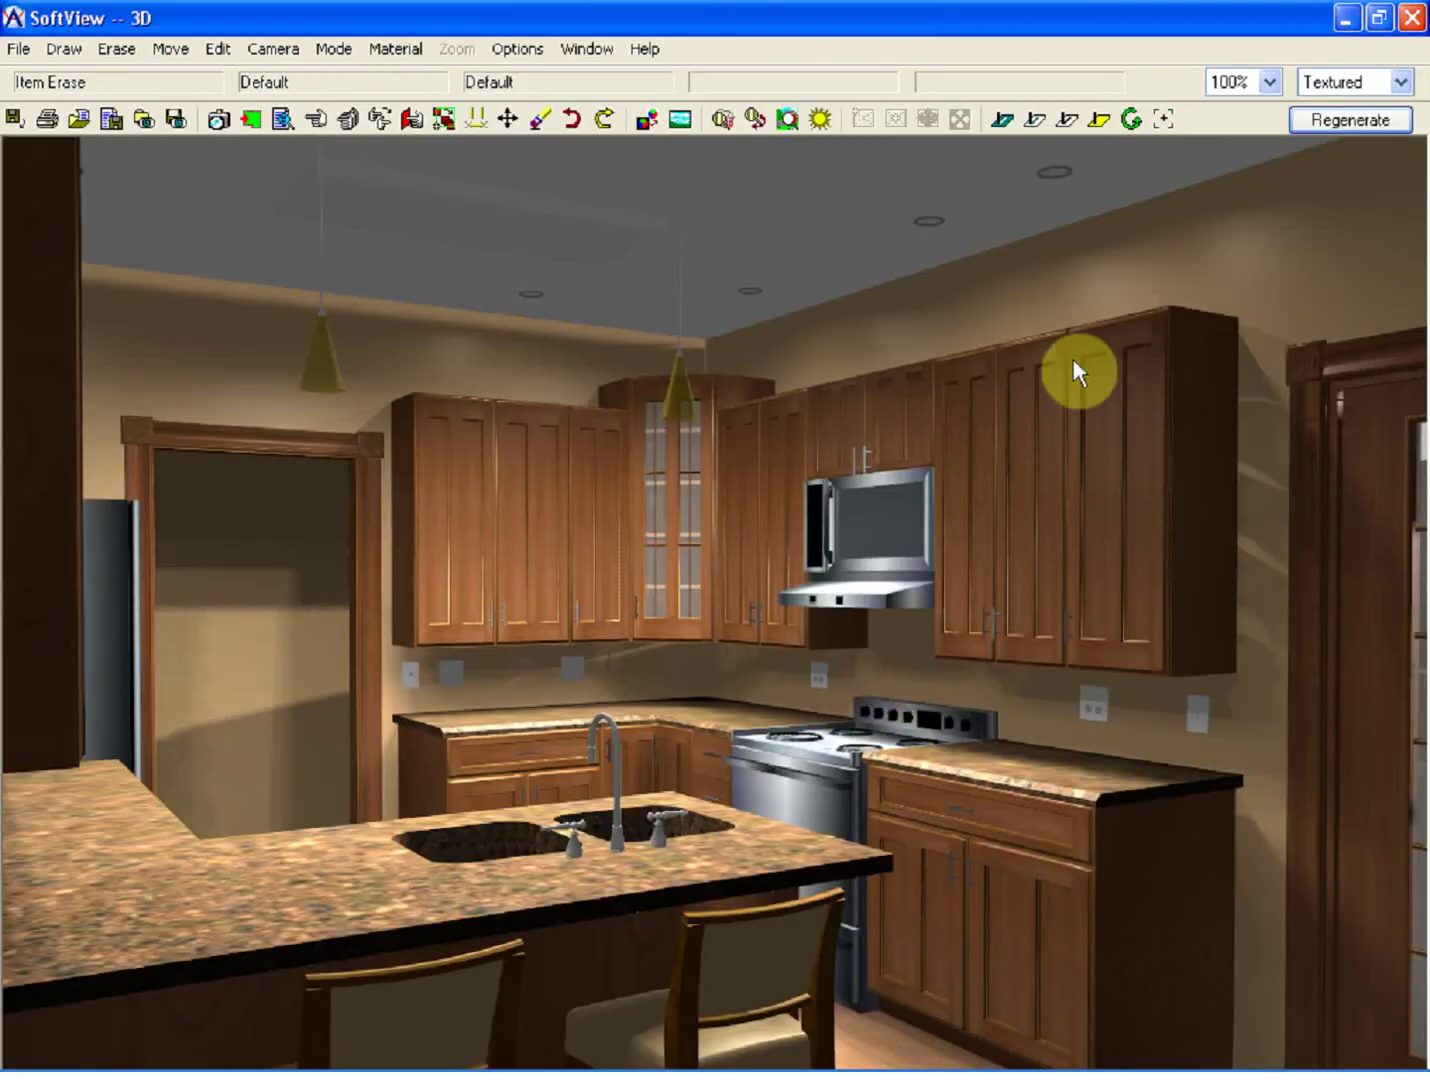
- Regenerate SoftView and check the new crown molding atop the wall cabinets and glass corner cabinet
left_click(1360, 121)
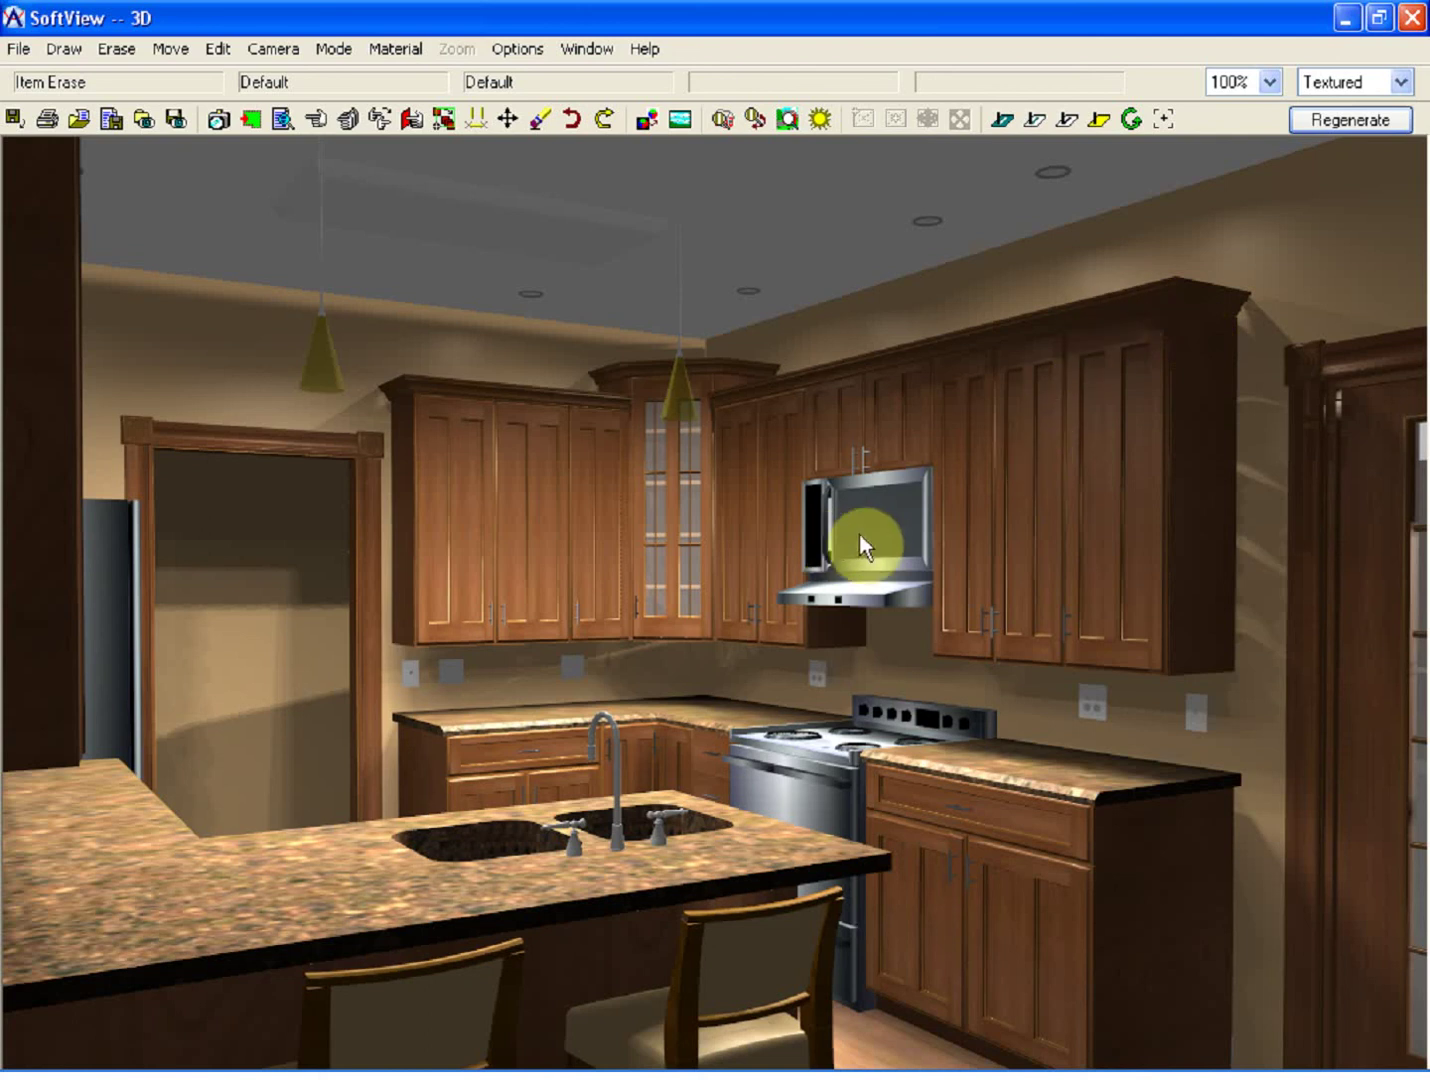
left_click(1169, 694)
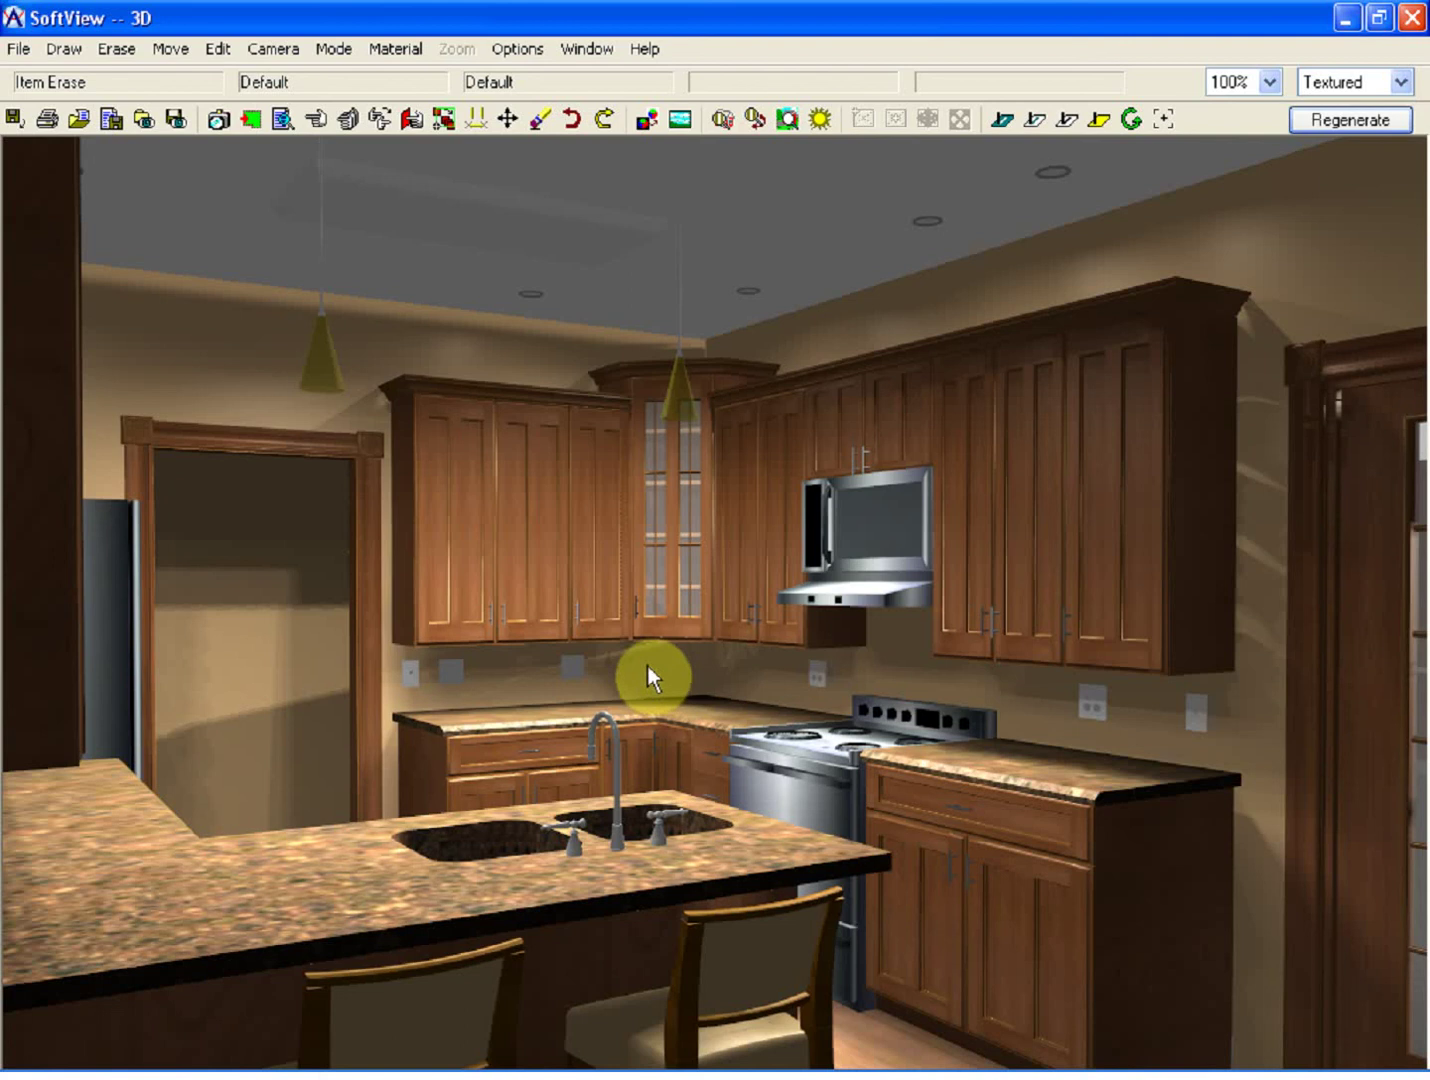
left_click(451, 673)
- Start a new profile using the square shape from the Chair Rail library
left_click(62, 49)
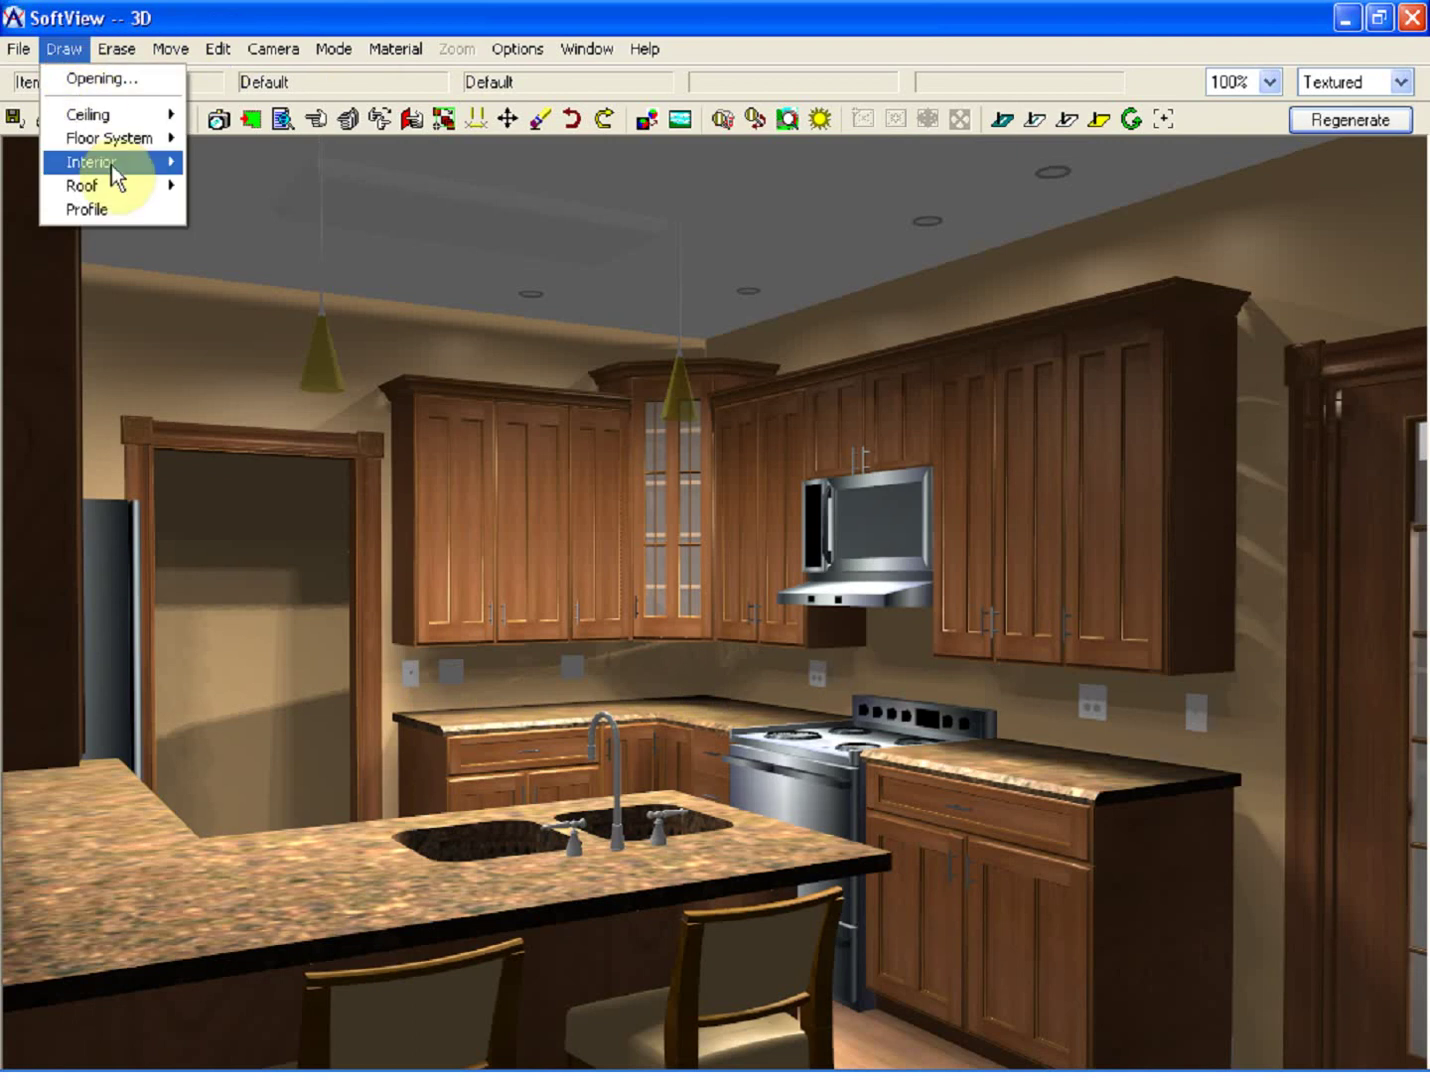
left_click(117, 205)
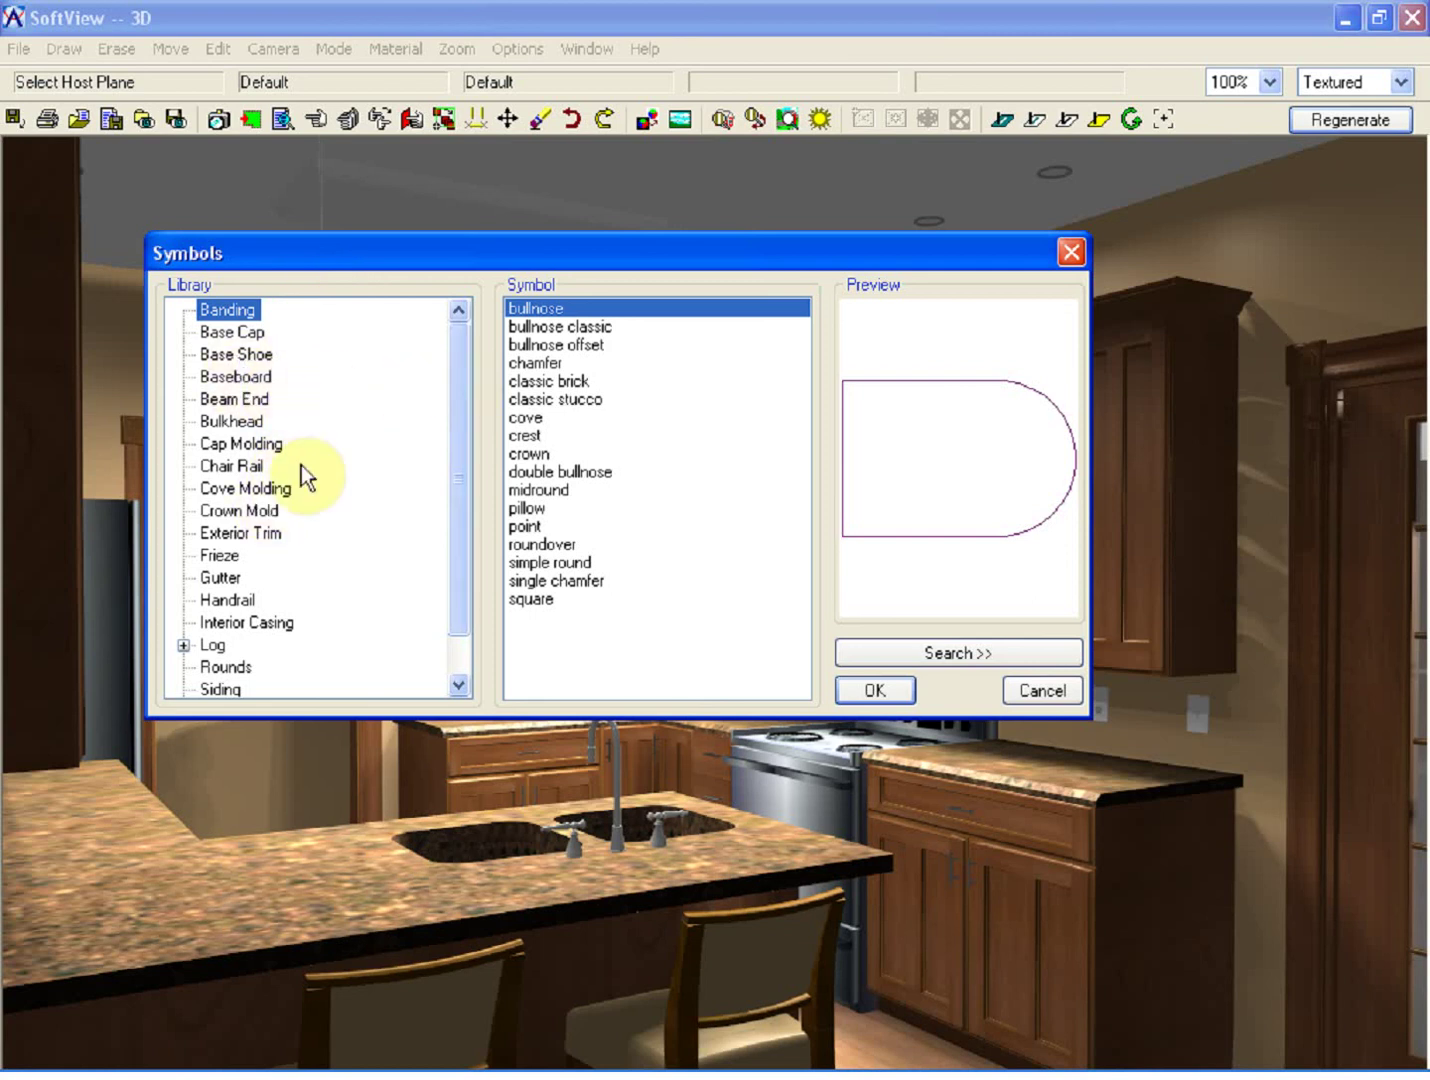
left_click(240, 466)
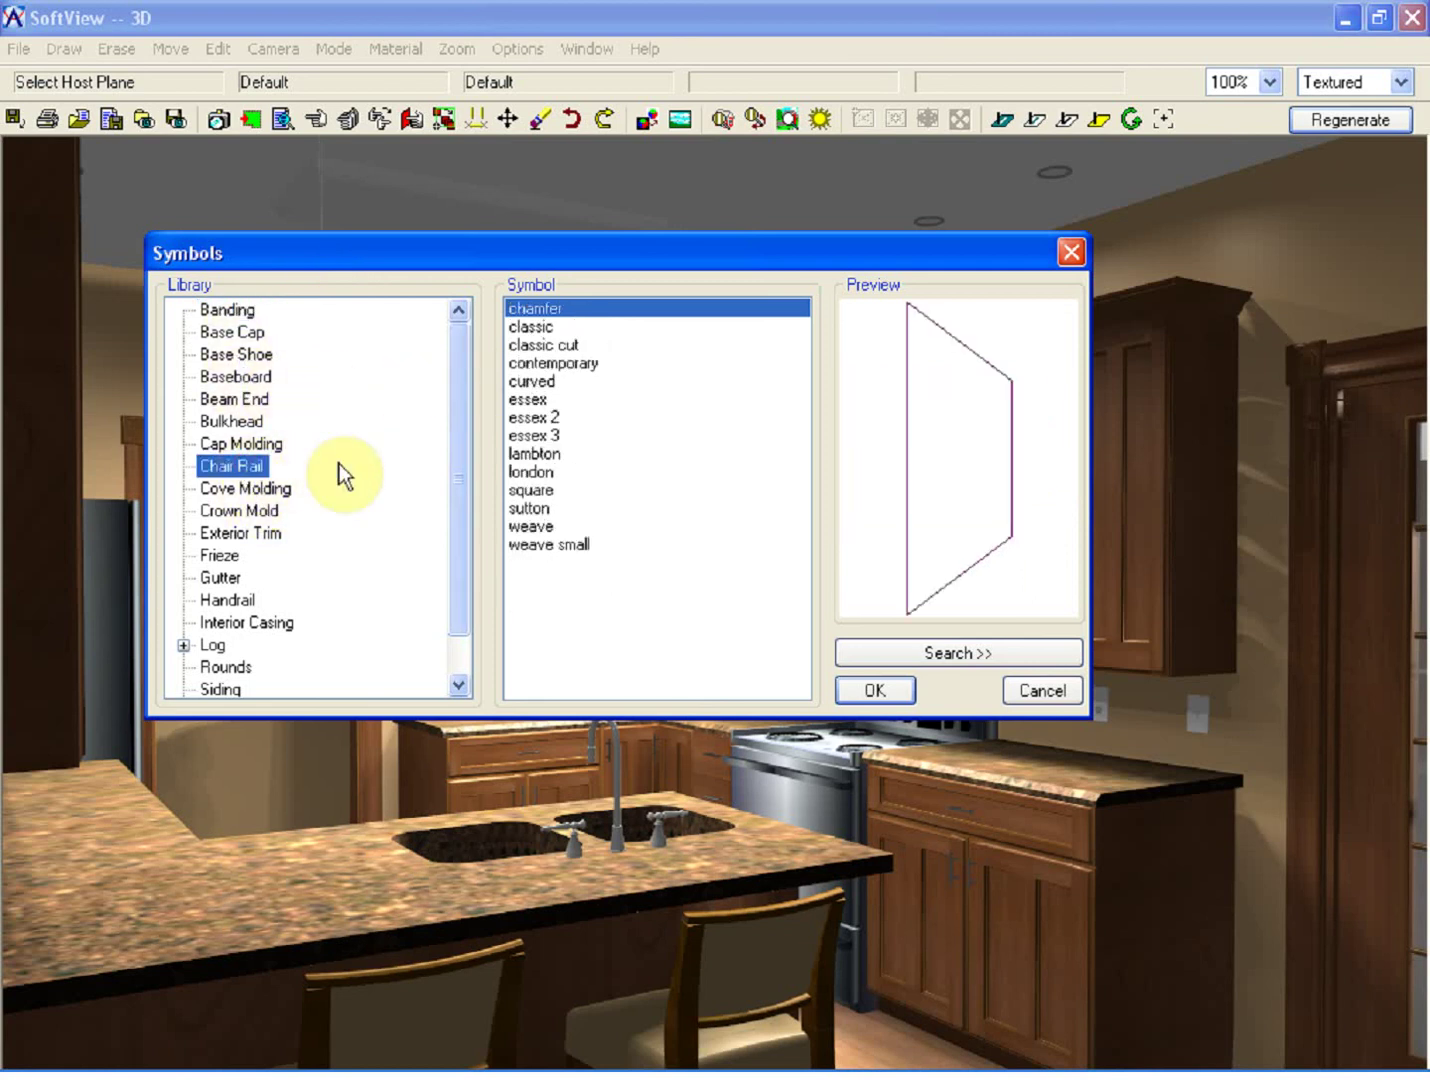
left_click(546, 491)
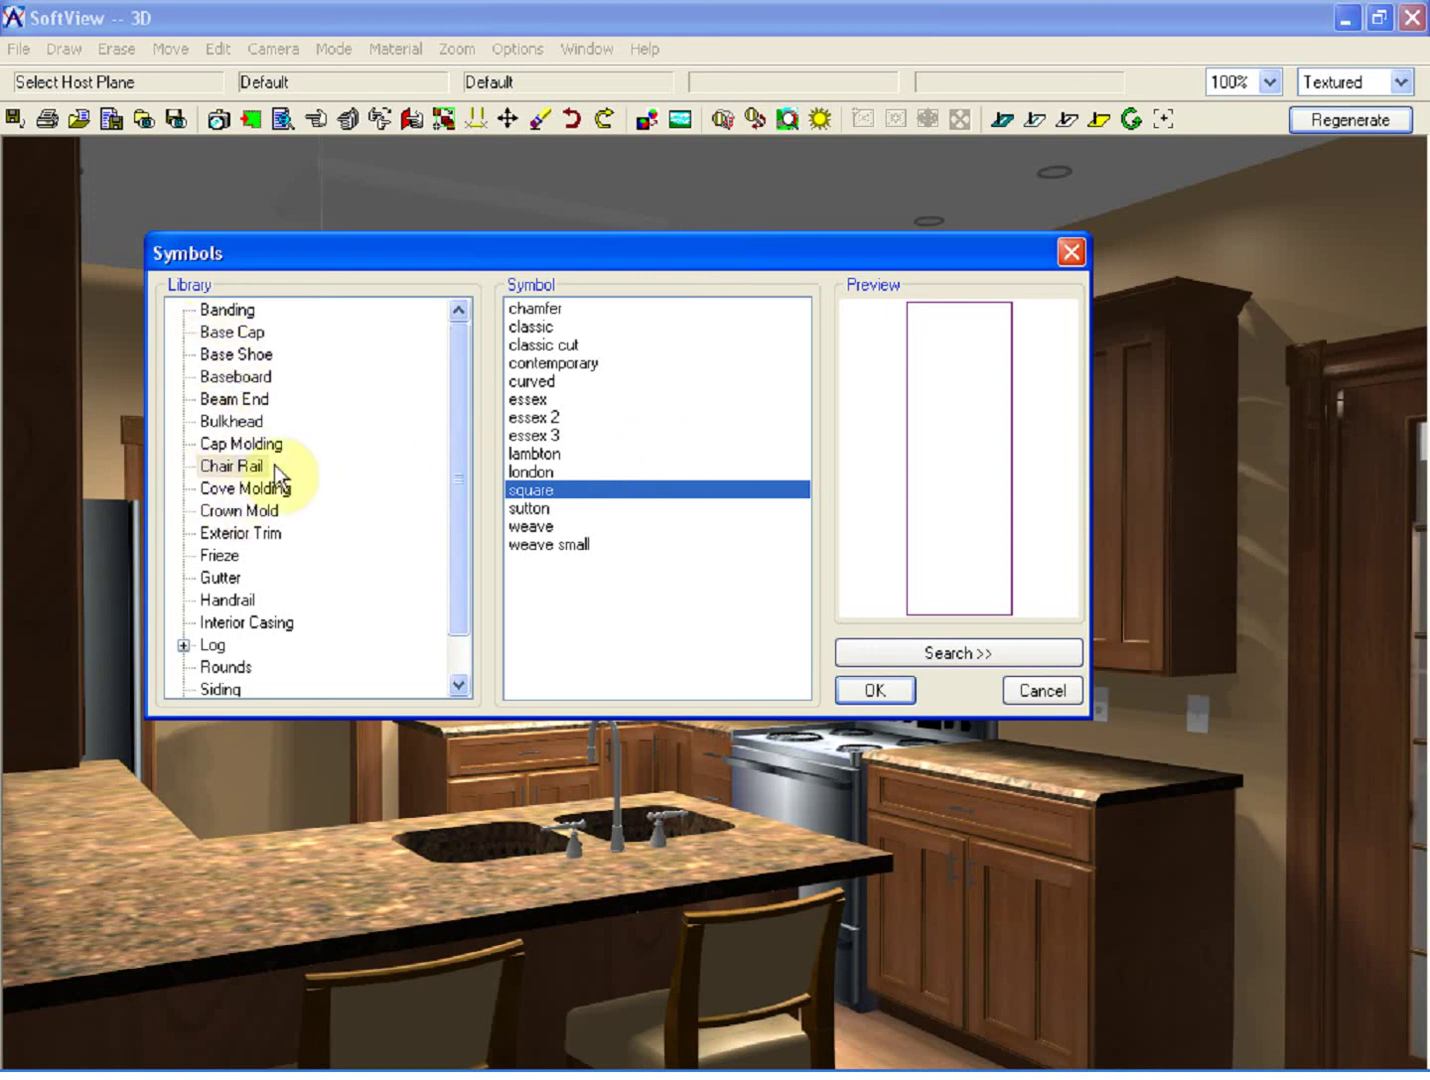
left_click(880, 691)
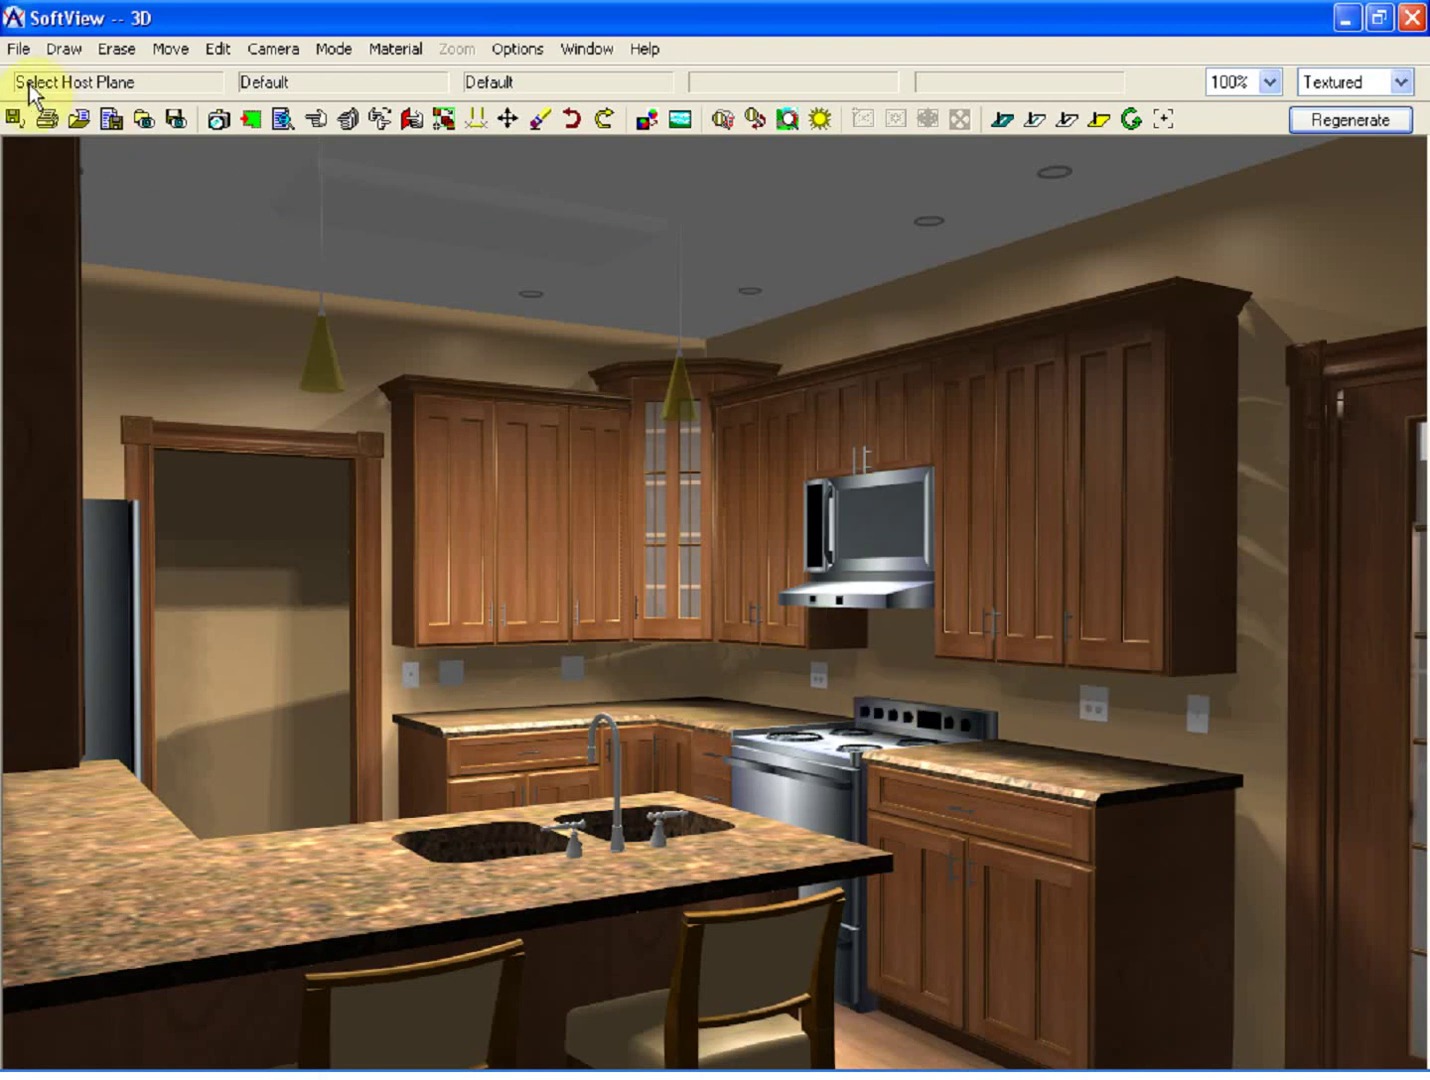
- Run the square profile along the back walls from the countertop's right end to its left end, then regenerate
left_click(1151, 709)
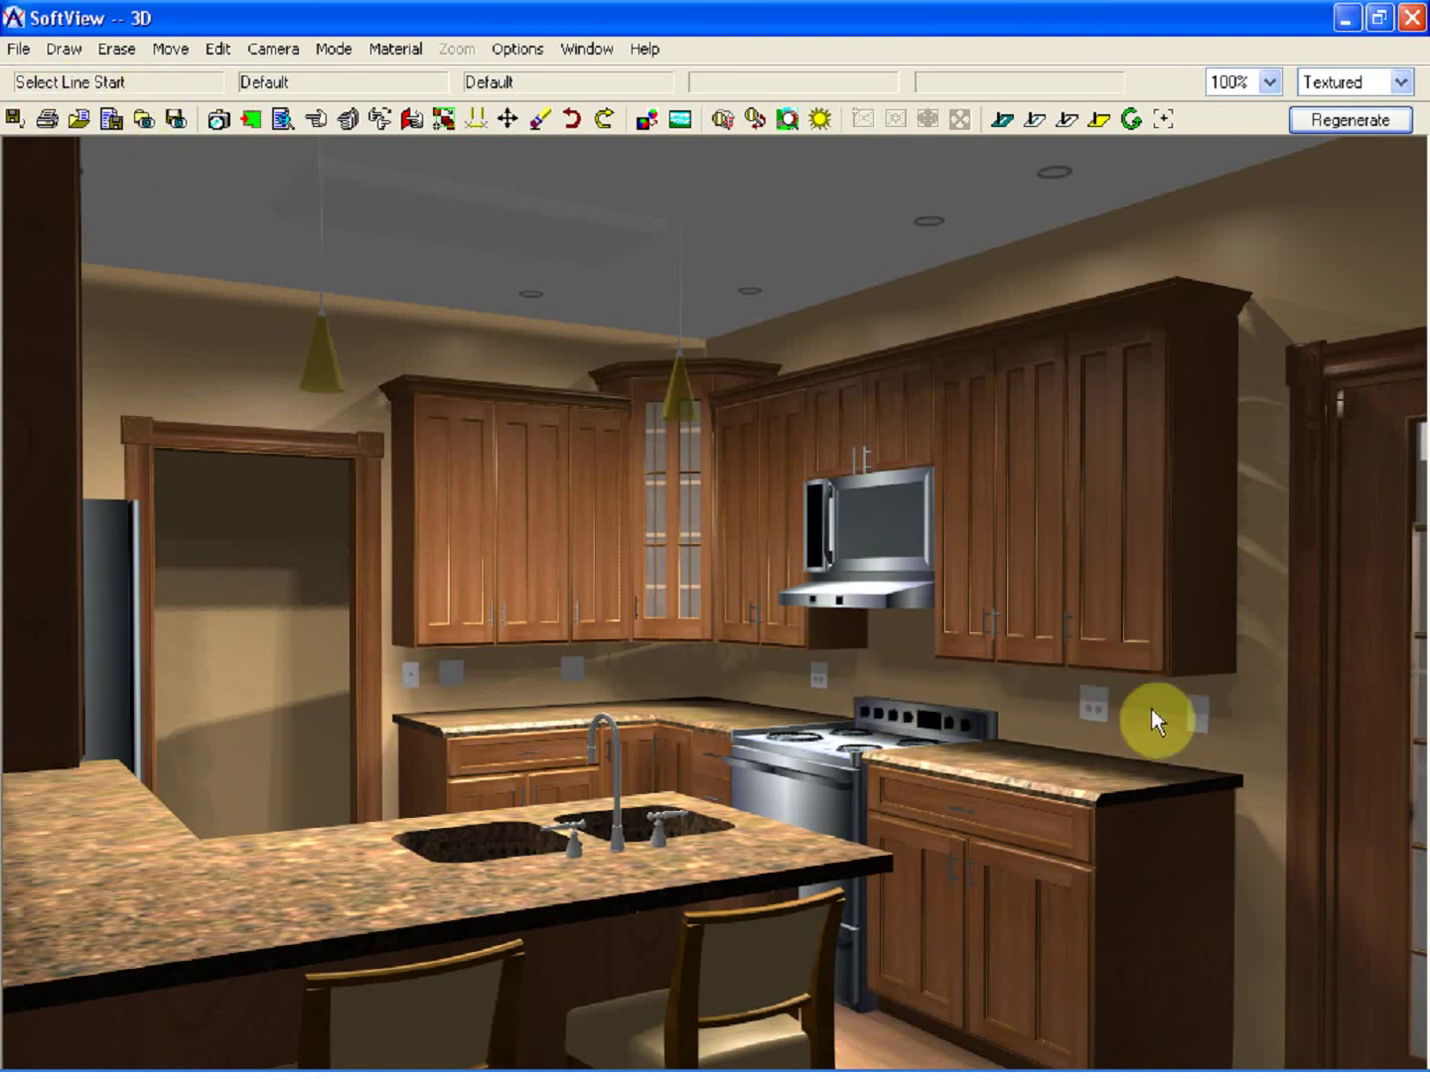
left_click(1228, 771)
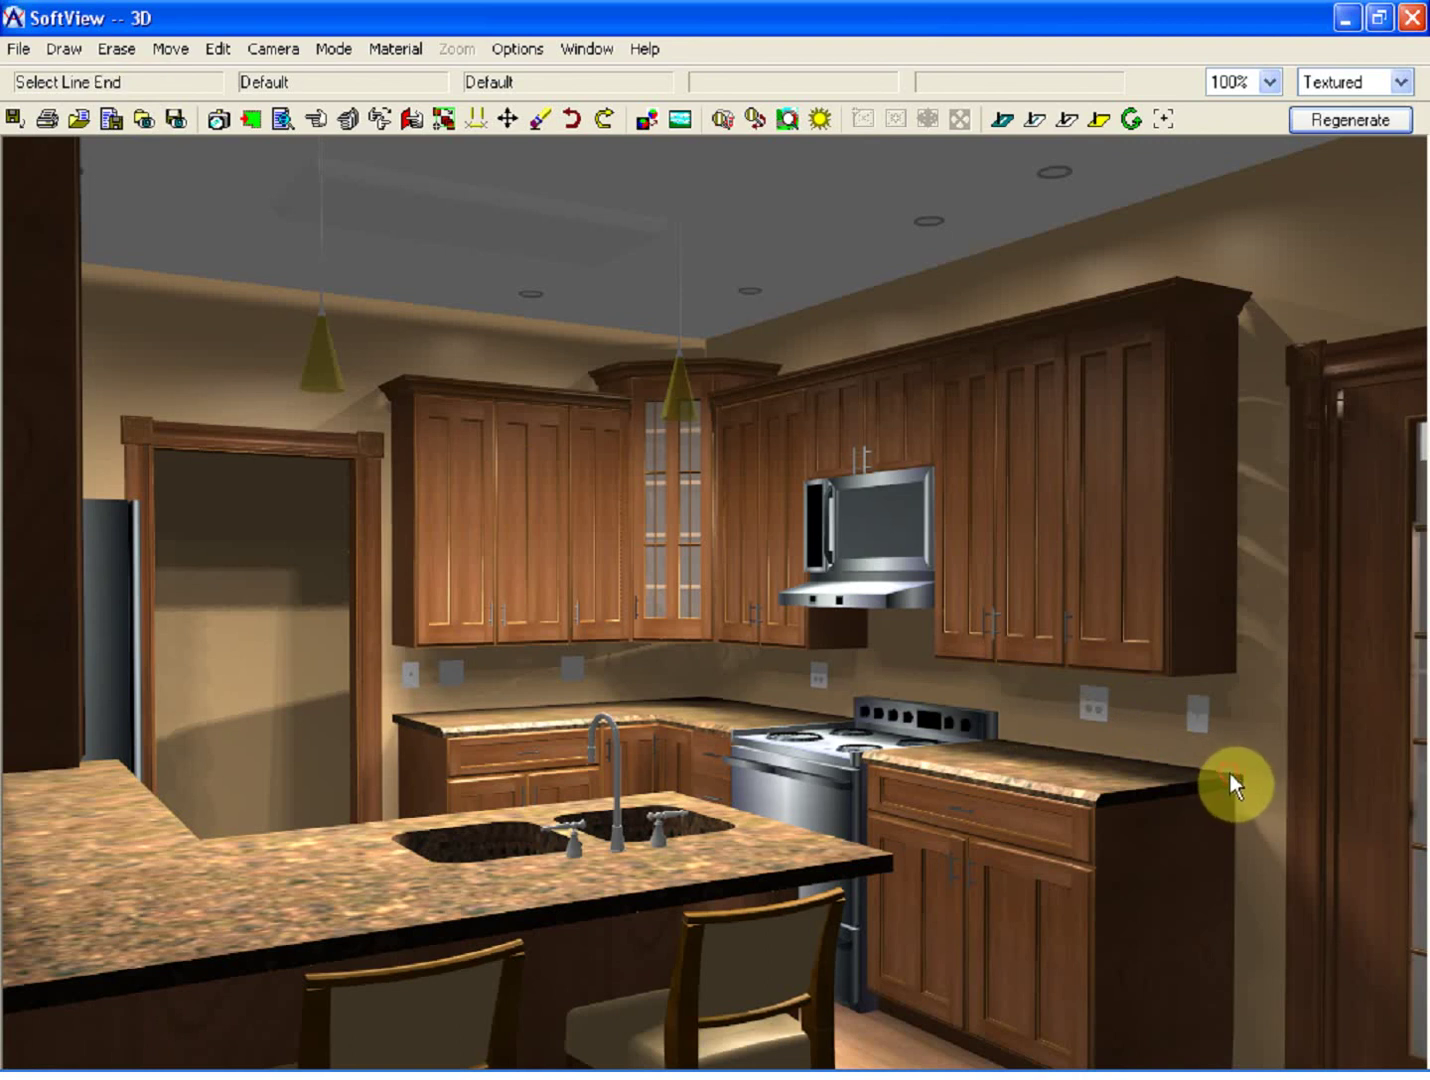
left_click(705, 697)
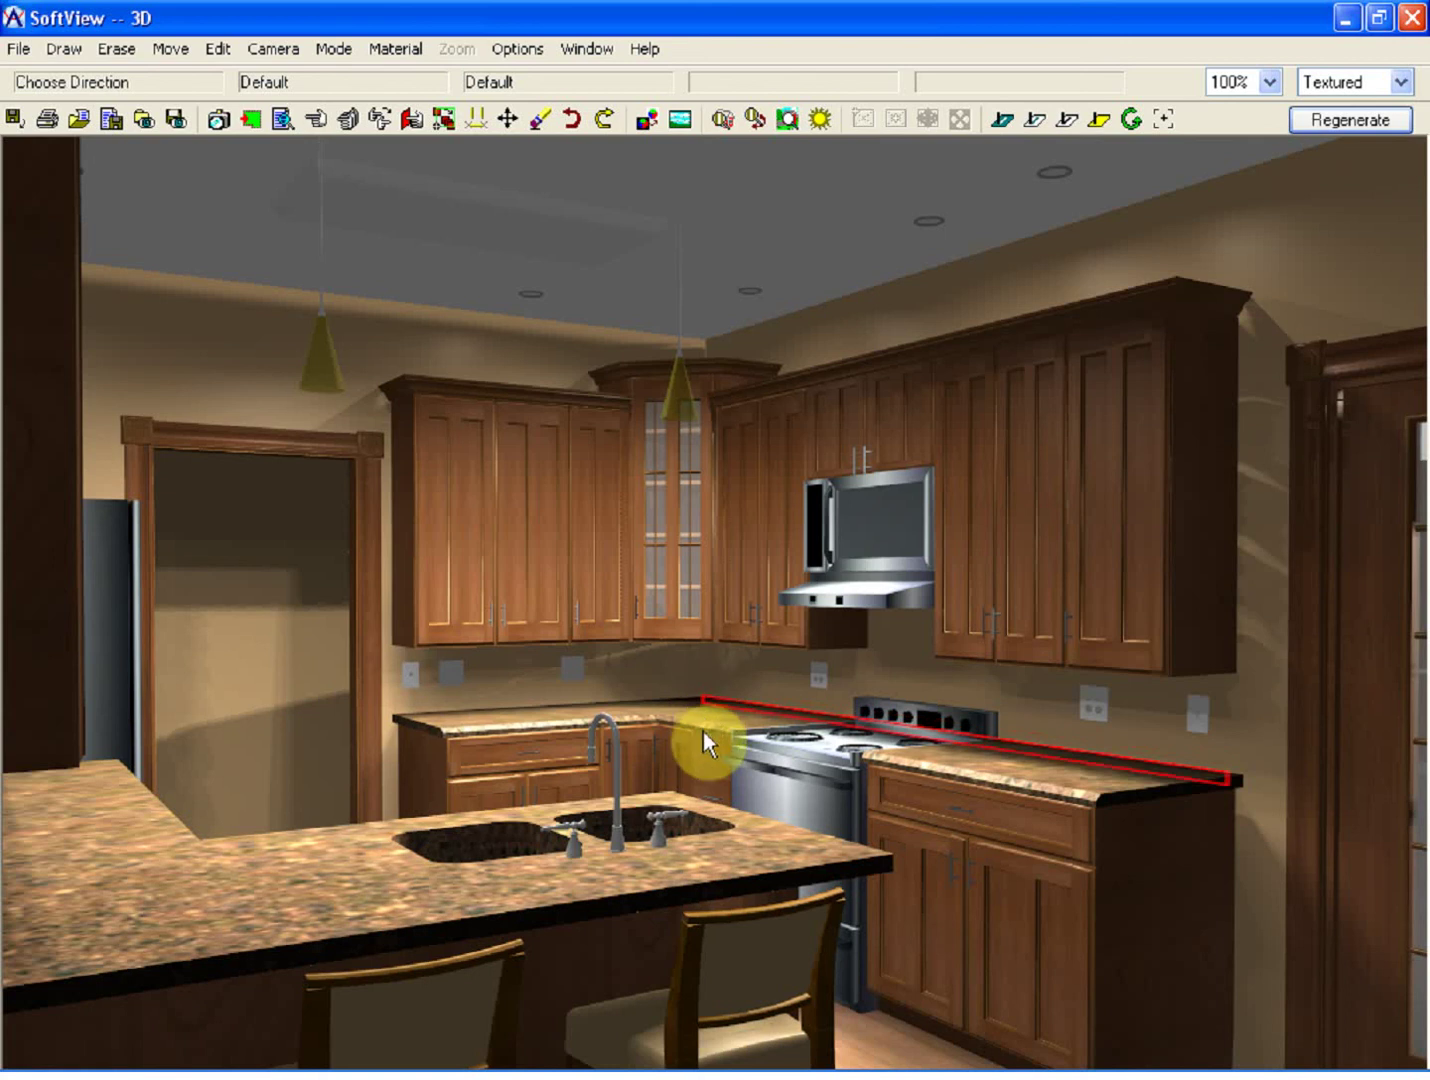
left_click(701, 668)
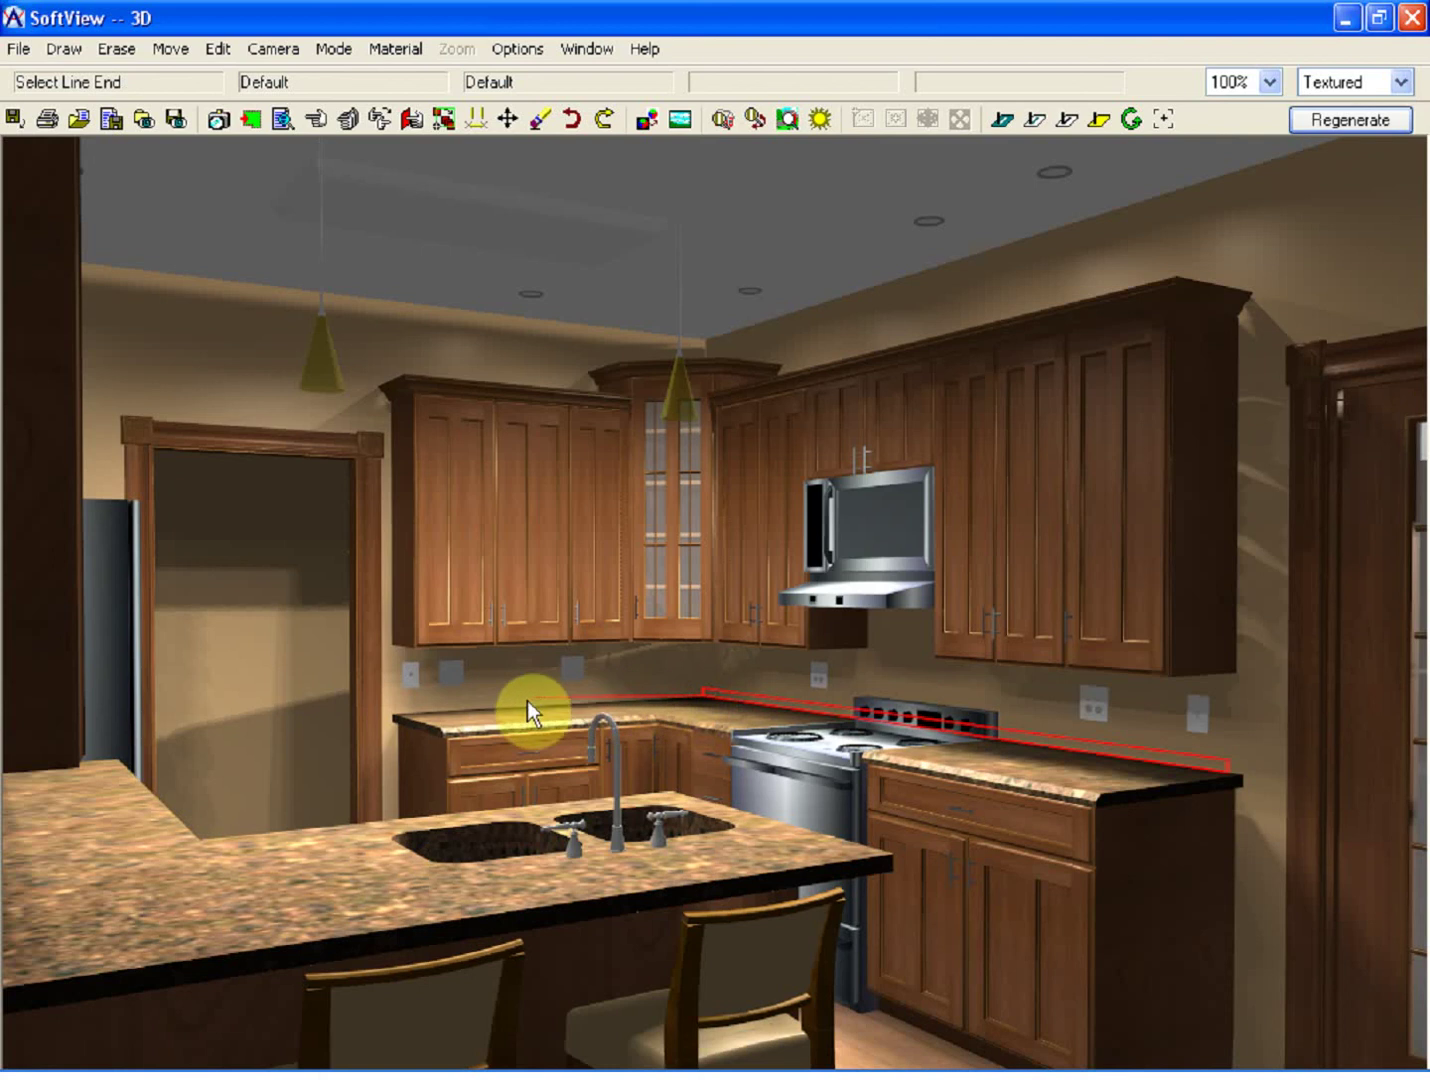
left_click(400, 713)
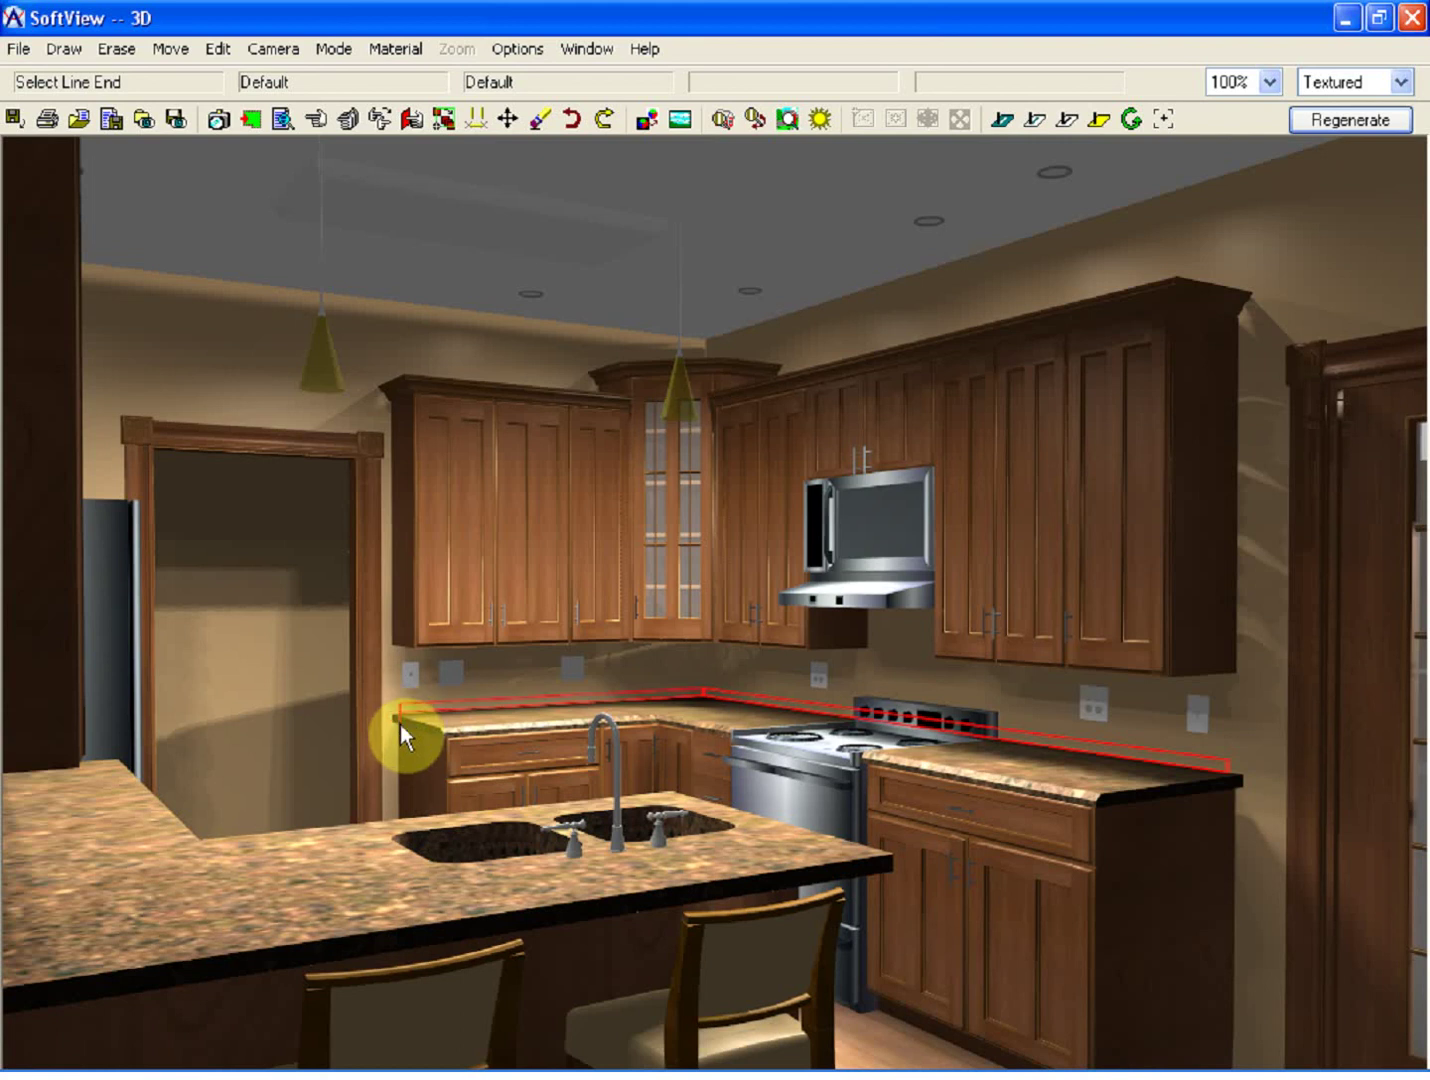
left_click(383, 667)
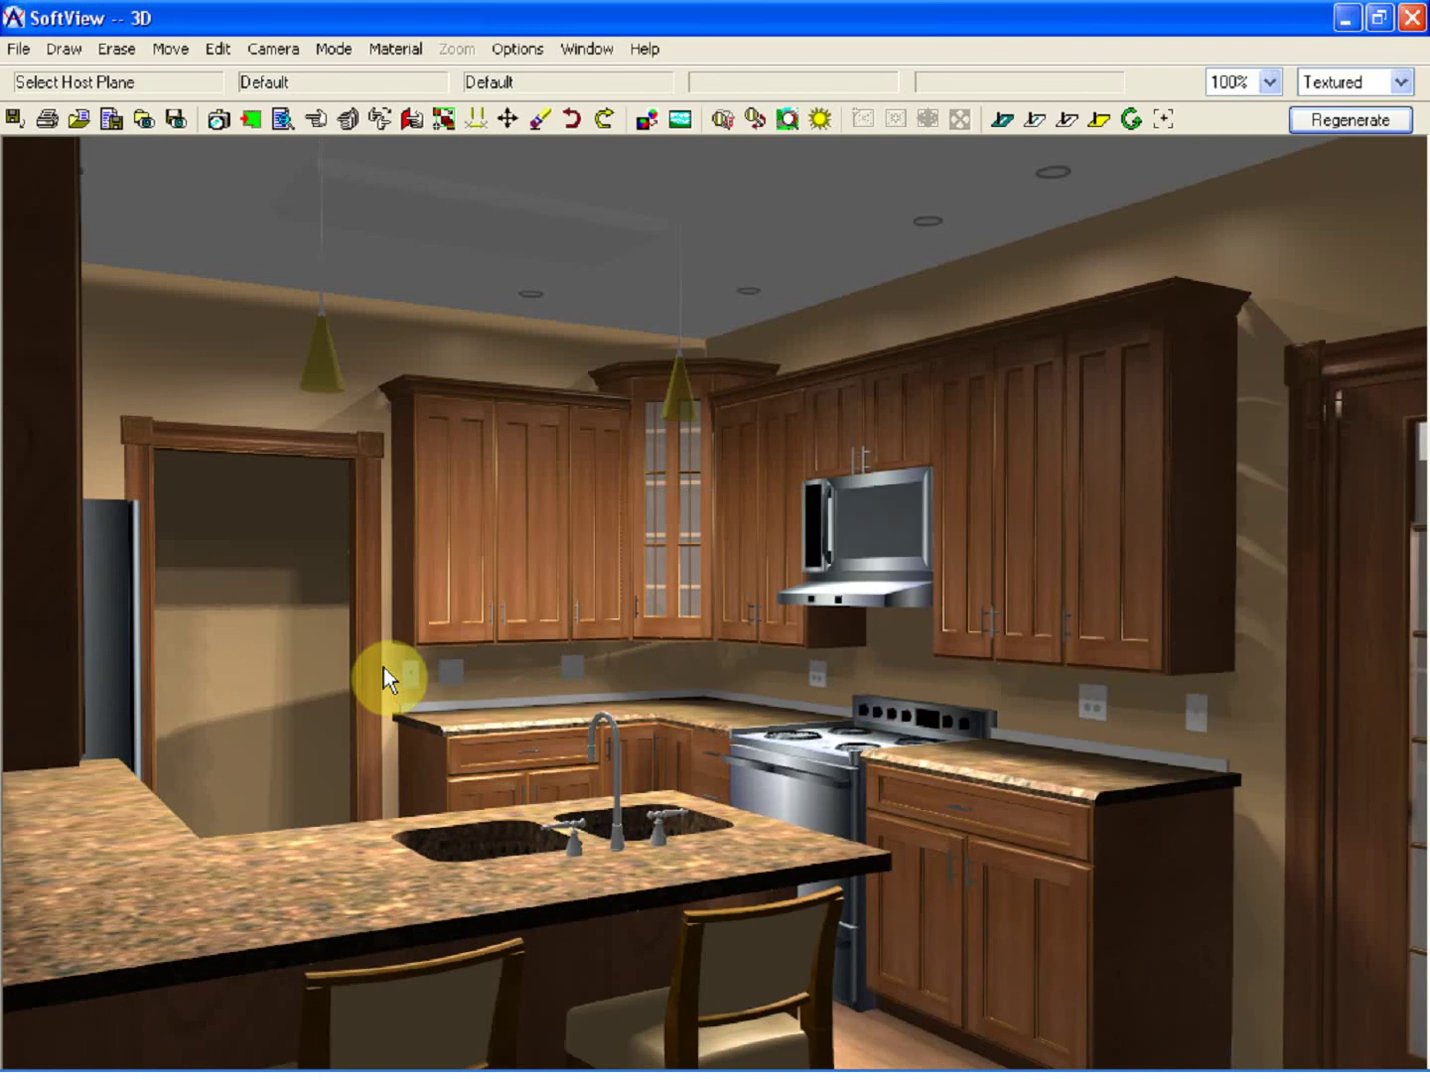
- Make the countertop profile 21" high and 0.25" thick
left_click(315, 119)
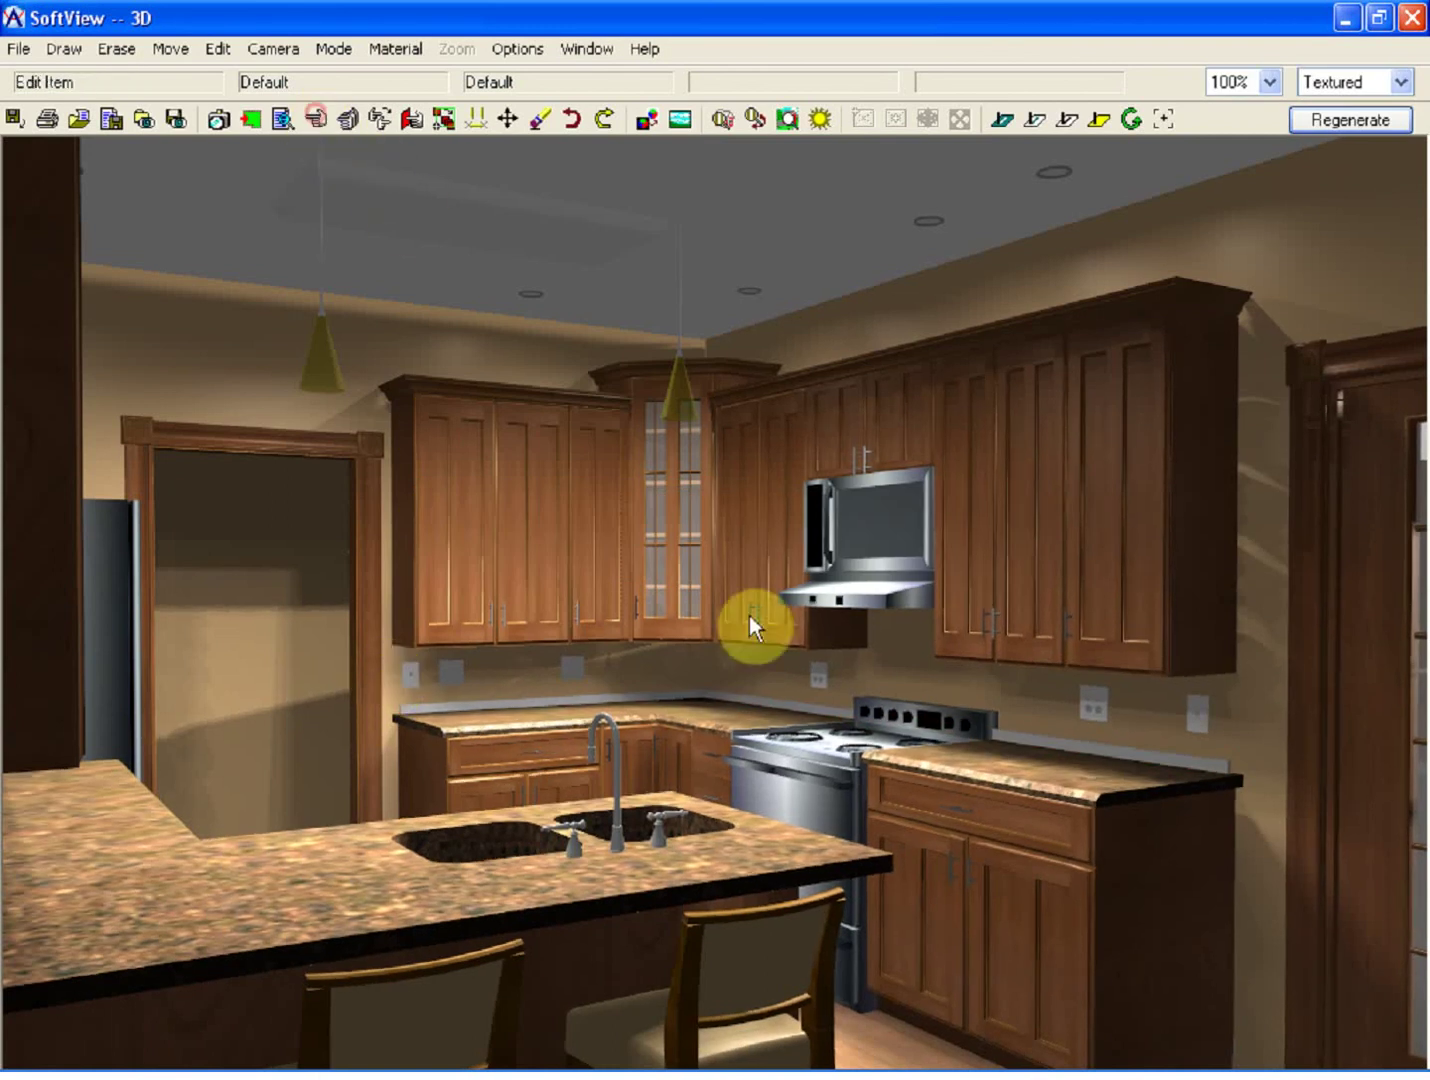
left_click(1194, 766)
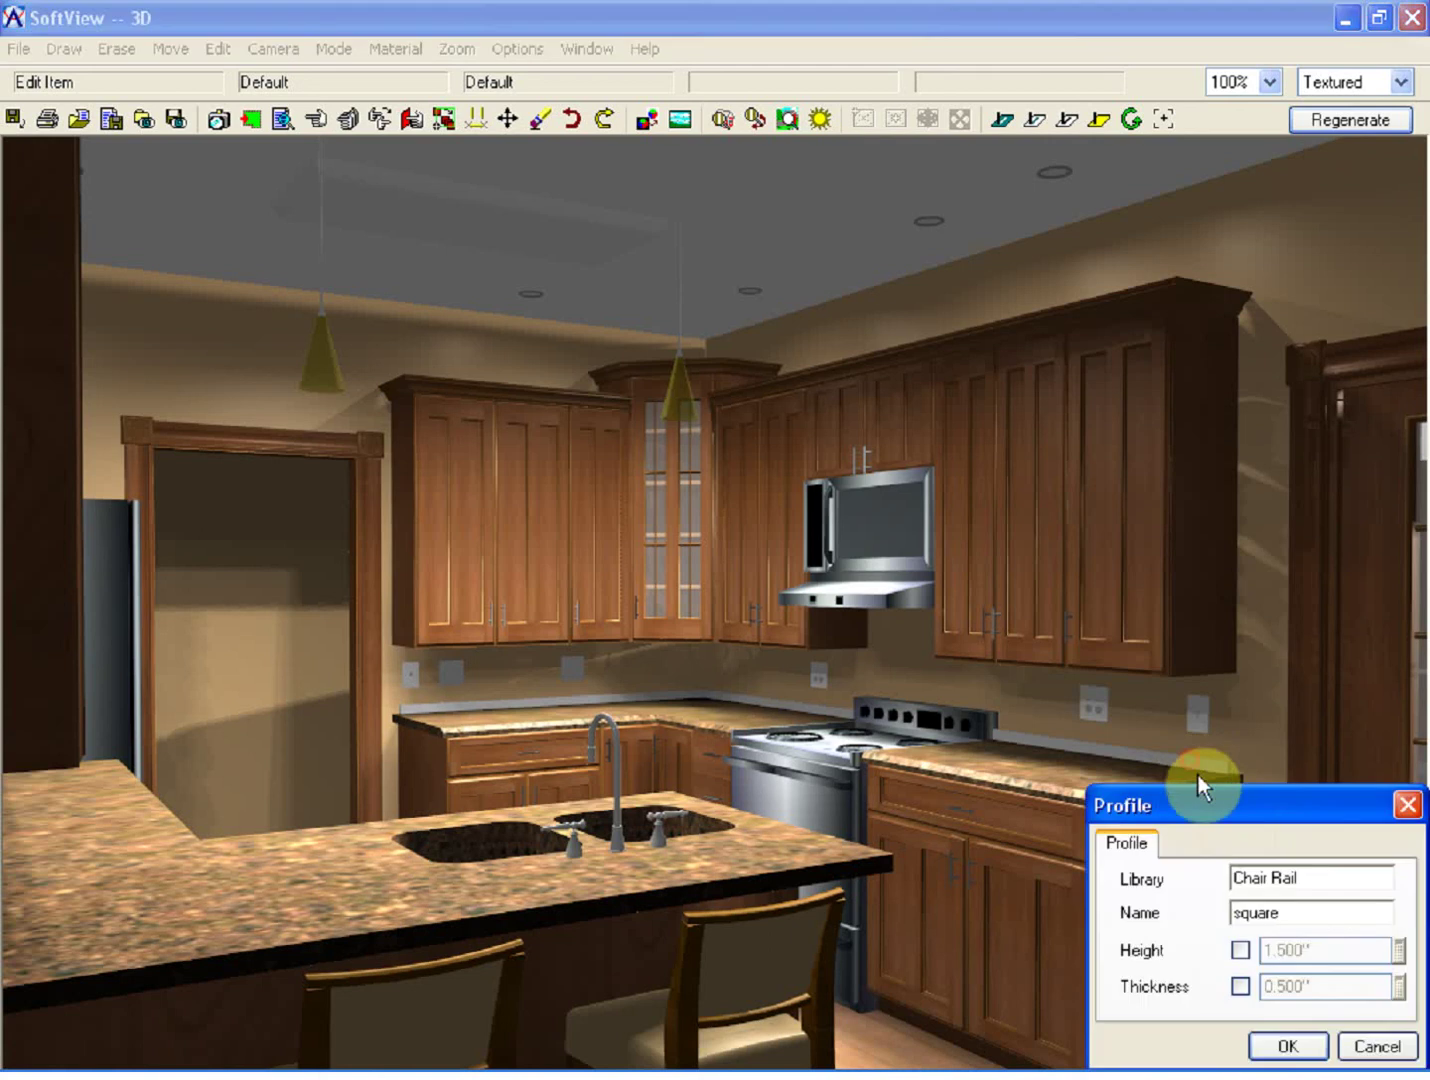
left_click(1241, 950)
left_click(1242, 985)
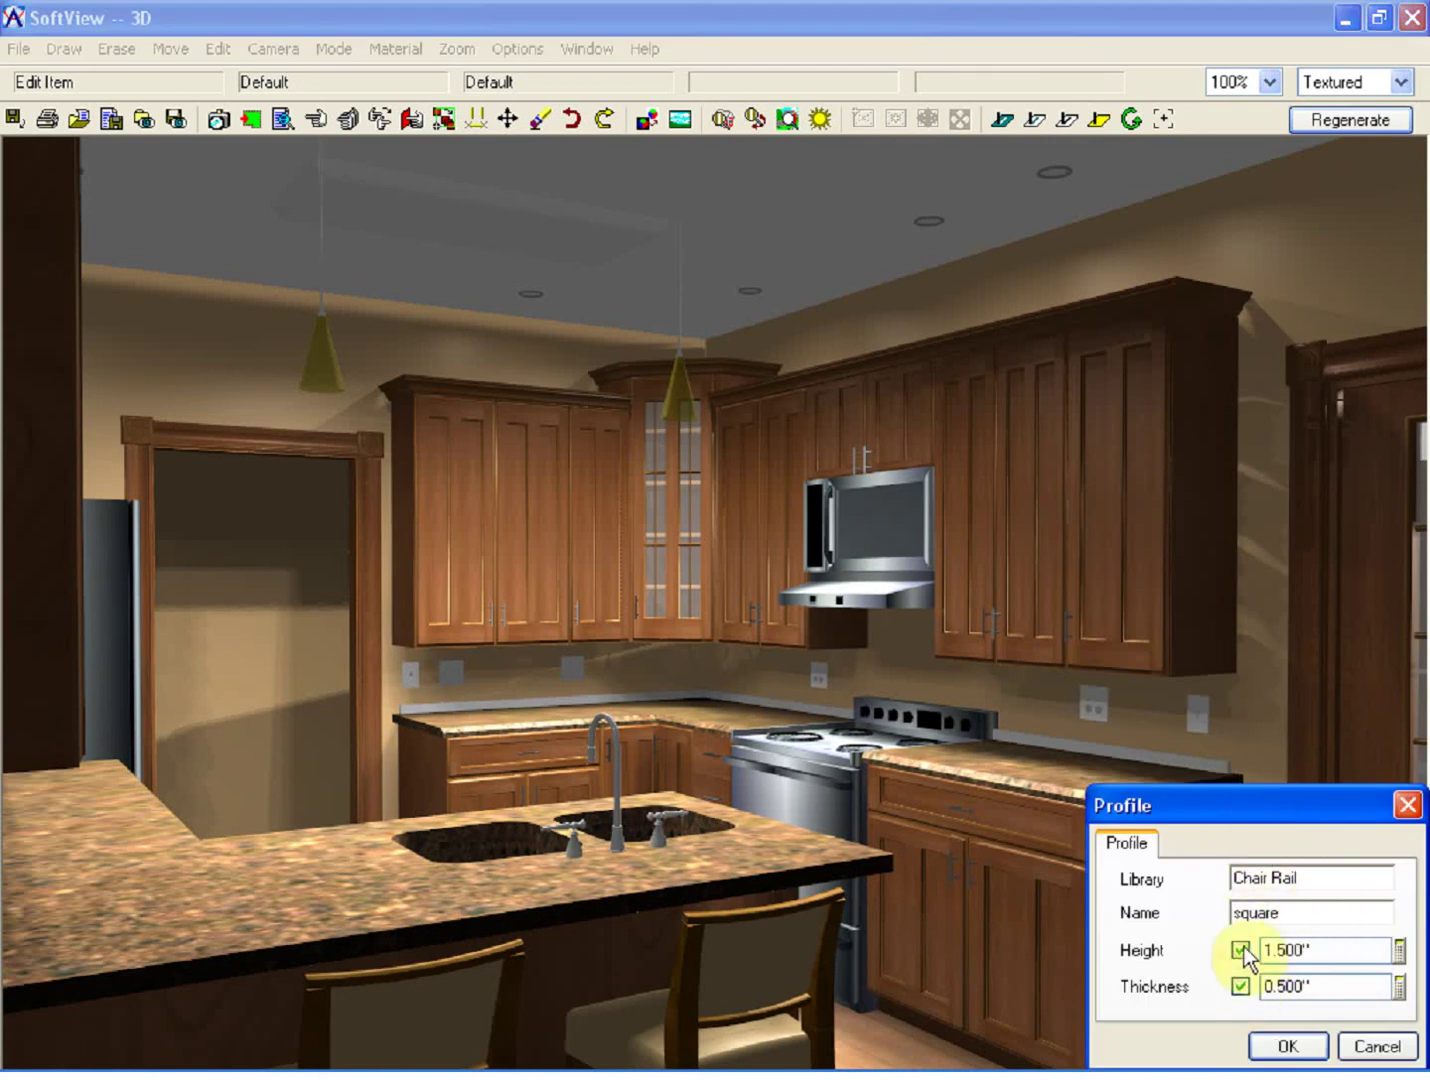
double_click(1336, 951)
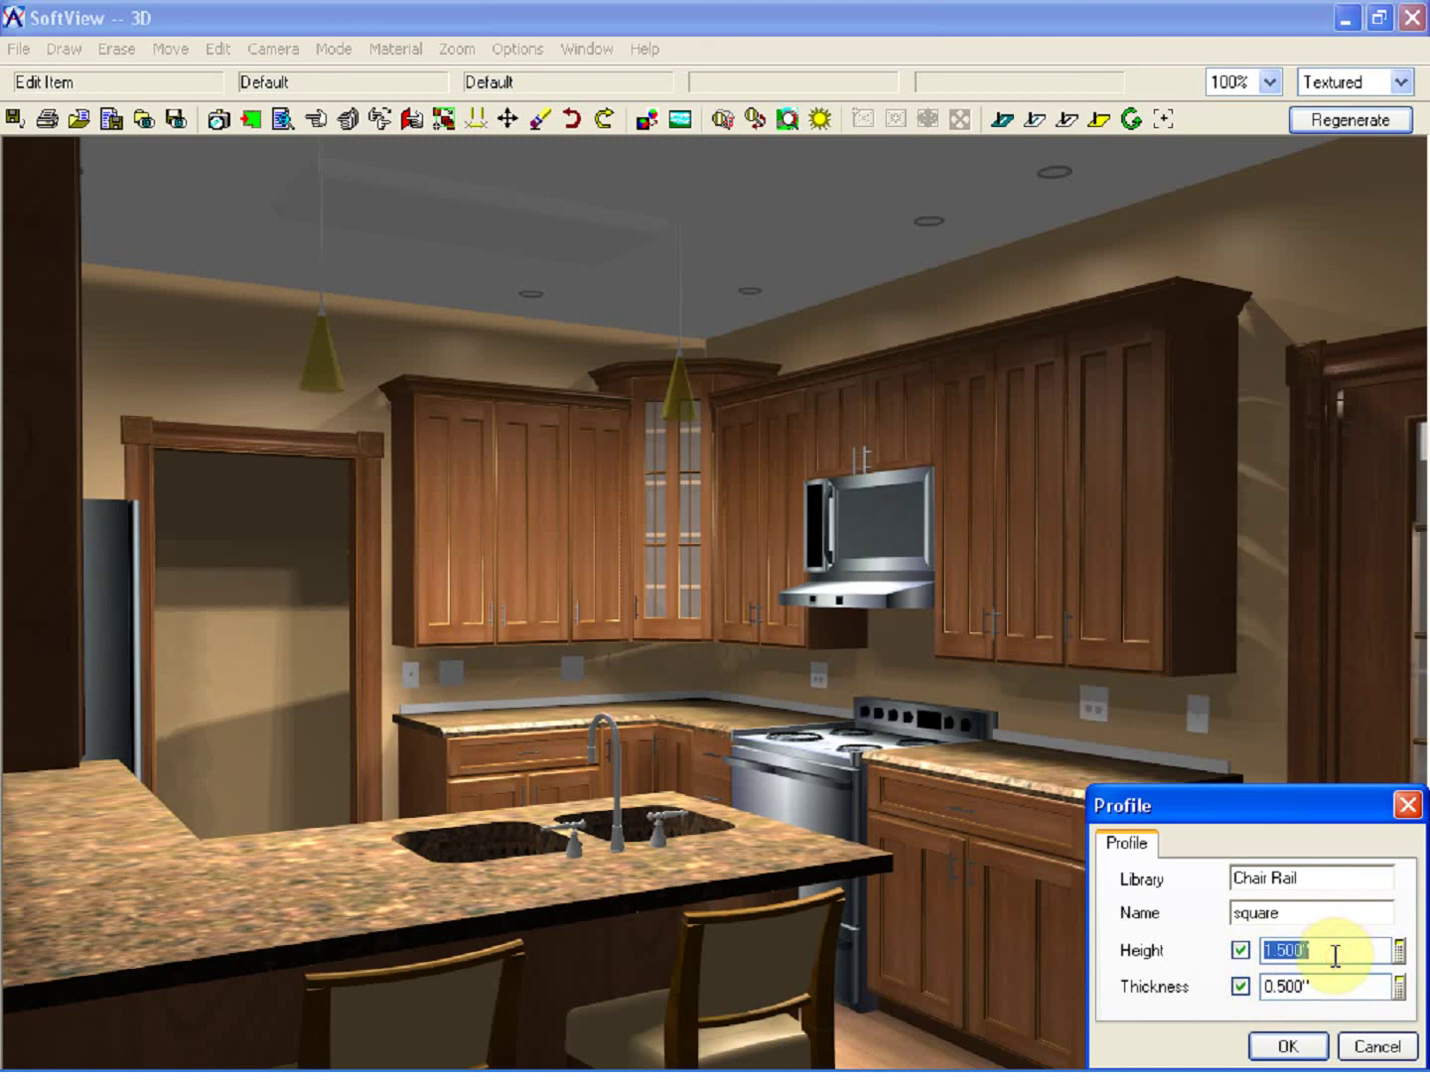
type("21")
key("Tab")
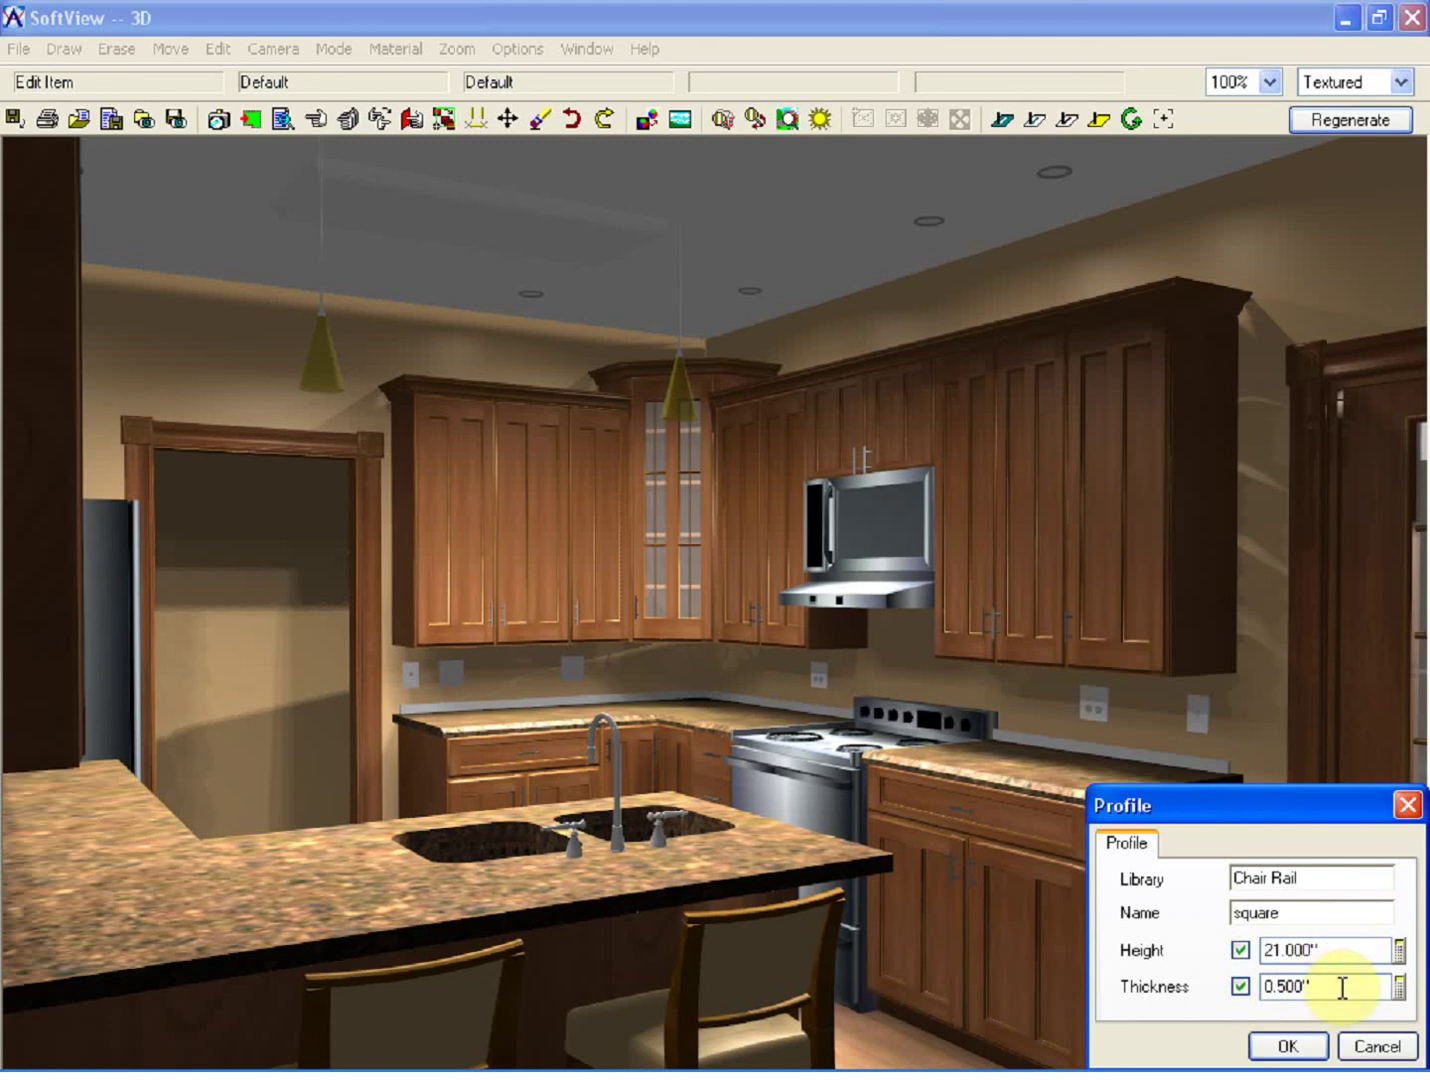
double_click(1329, 987)
type(".25")
left_click(1292, 1044)
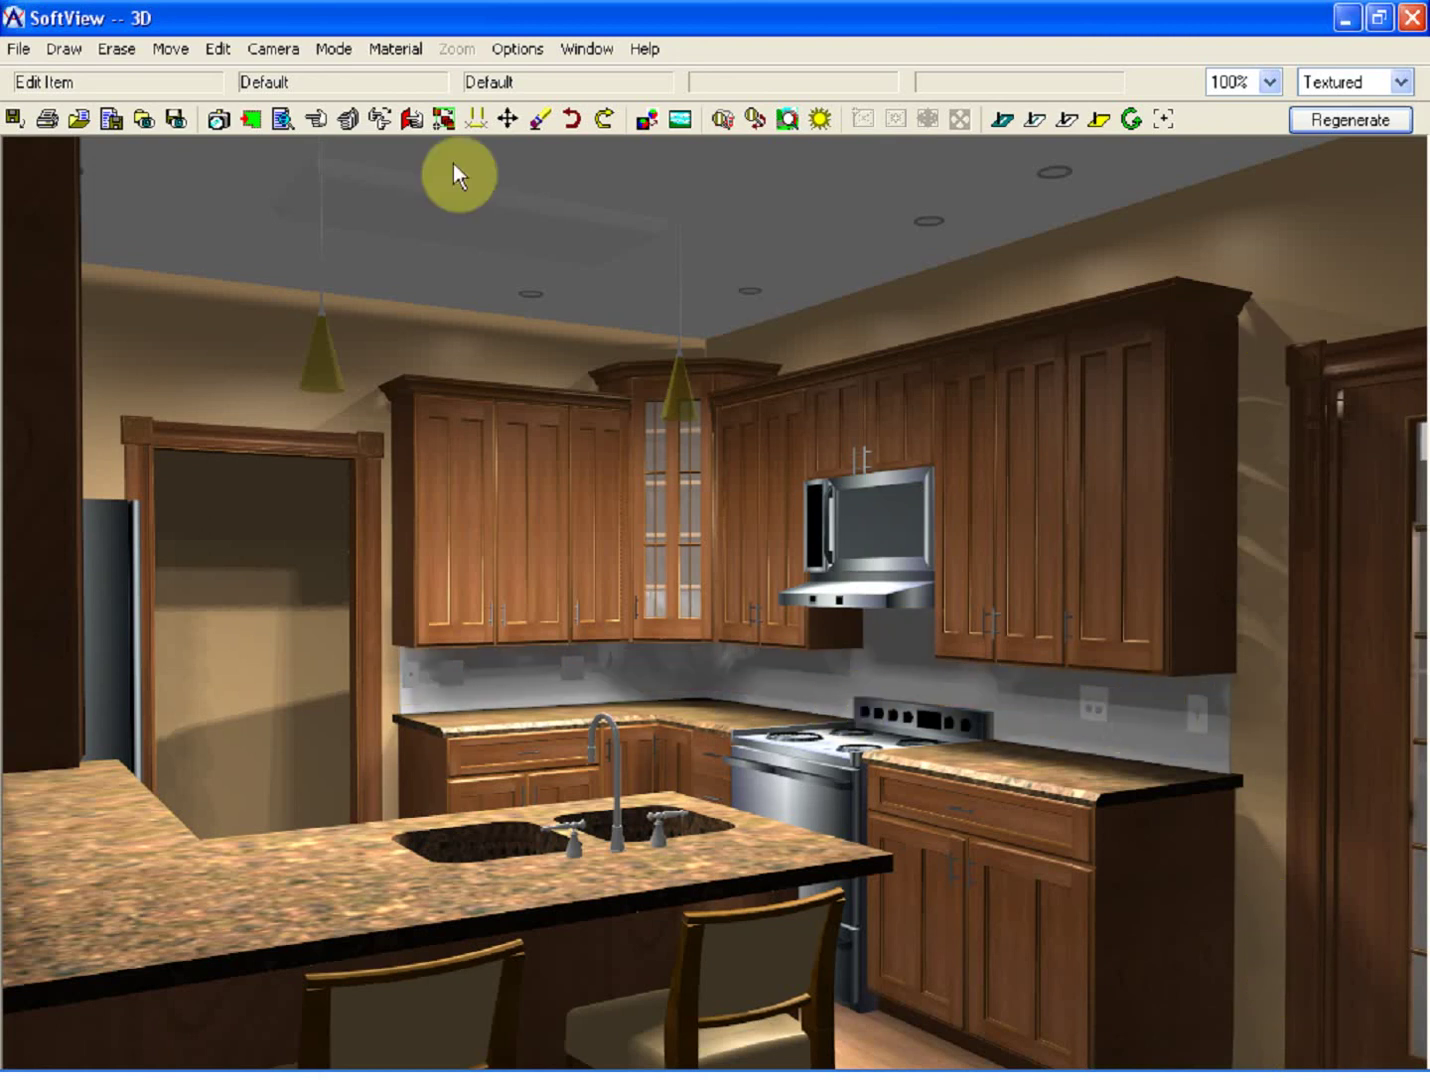
- Apply the stone08.jpg texture from Interior Finish > Tile > Stone to the backsplash profile
left_click(413, 120)
left_click(456, 557)
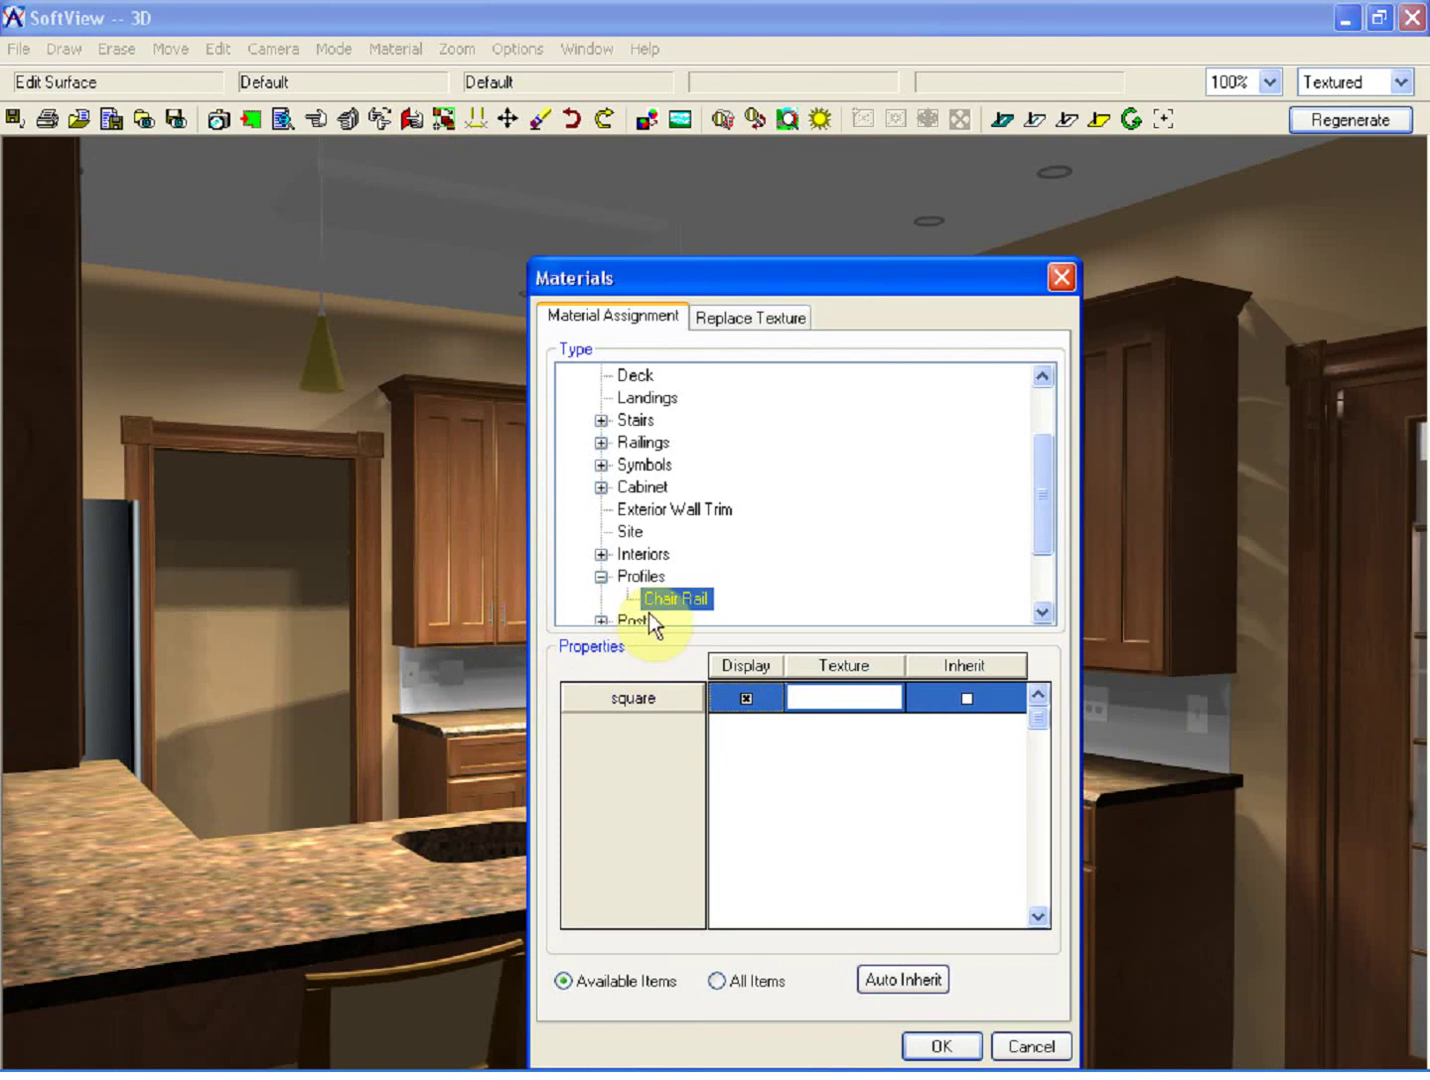
left_click(836, 700)
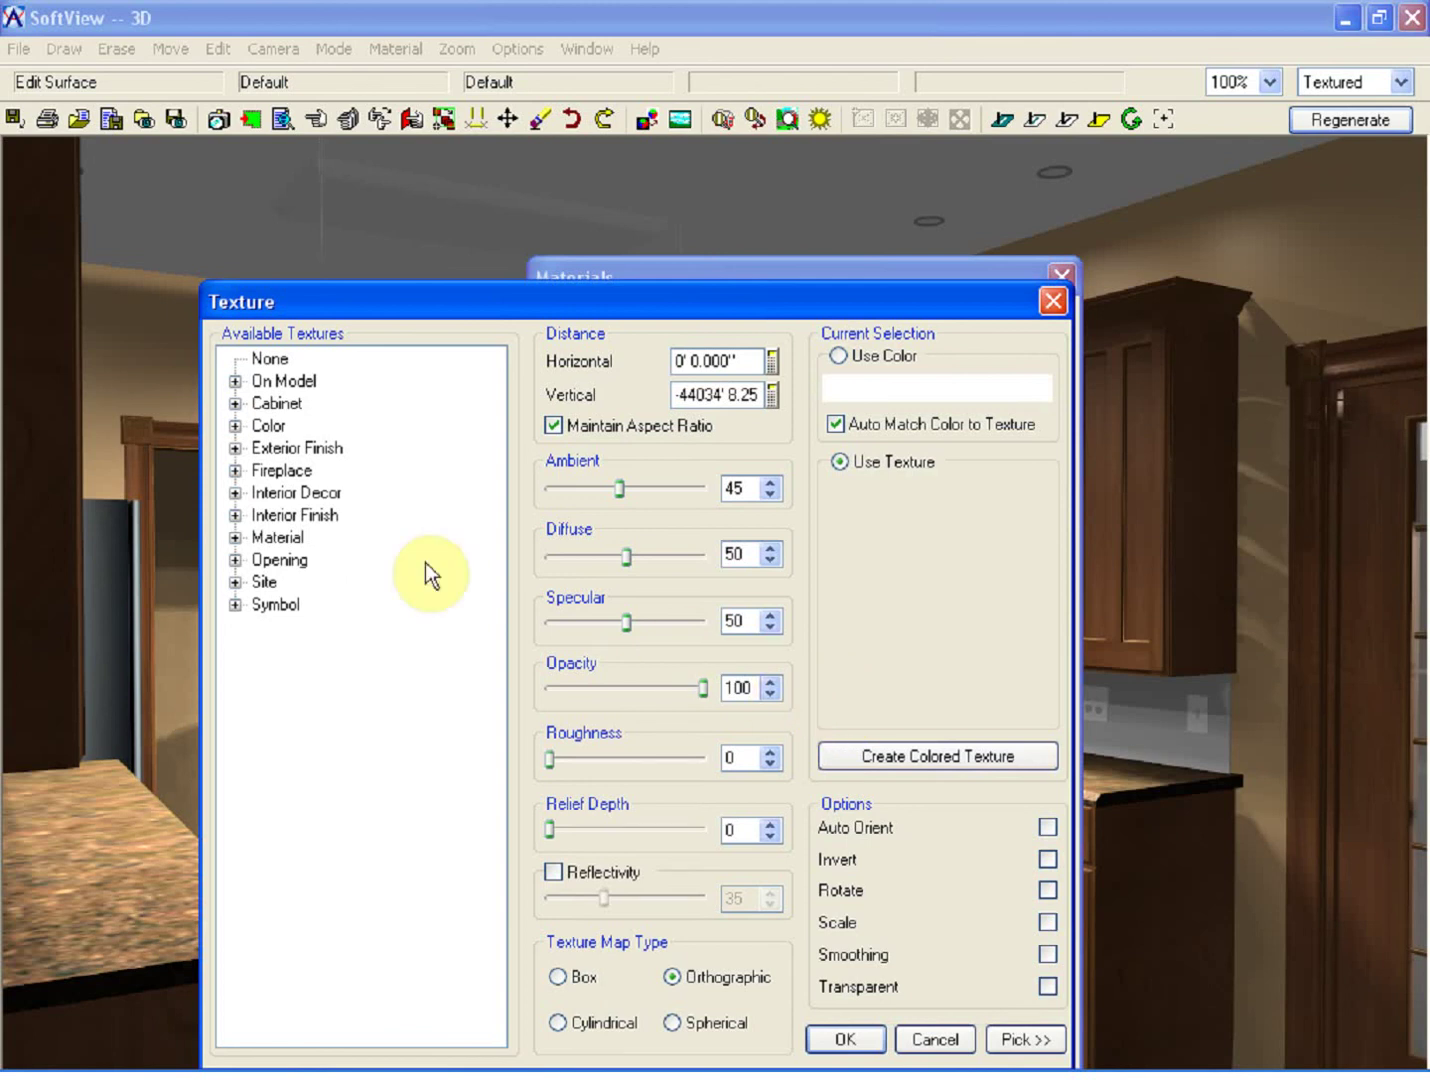
left_click(234, 516)
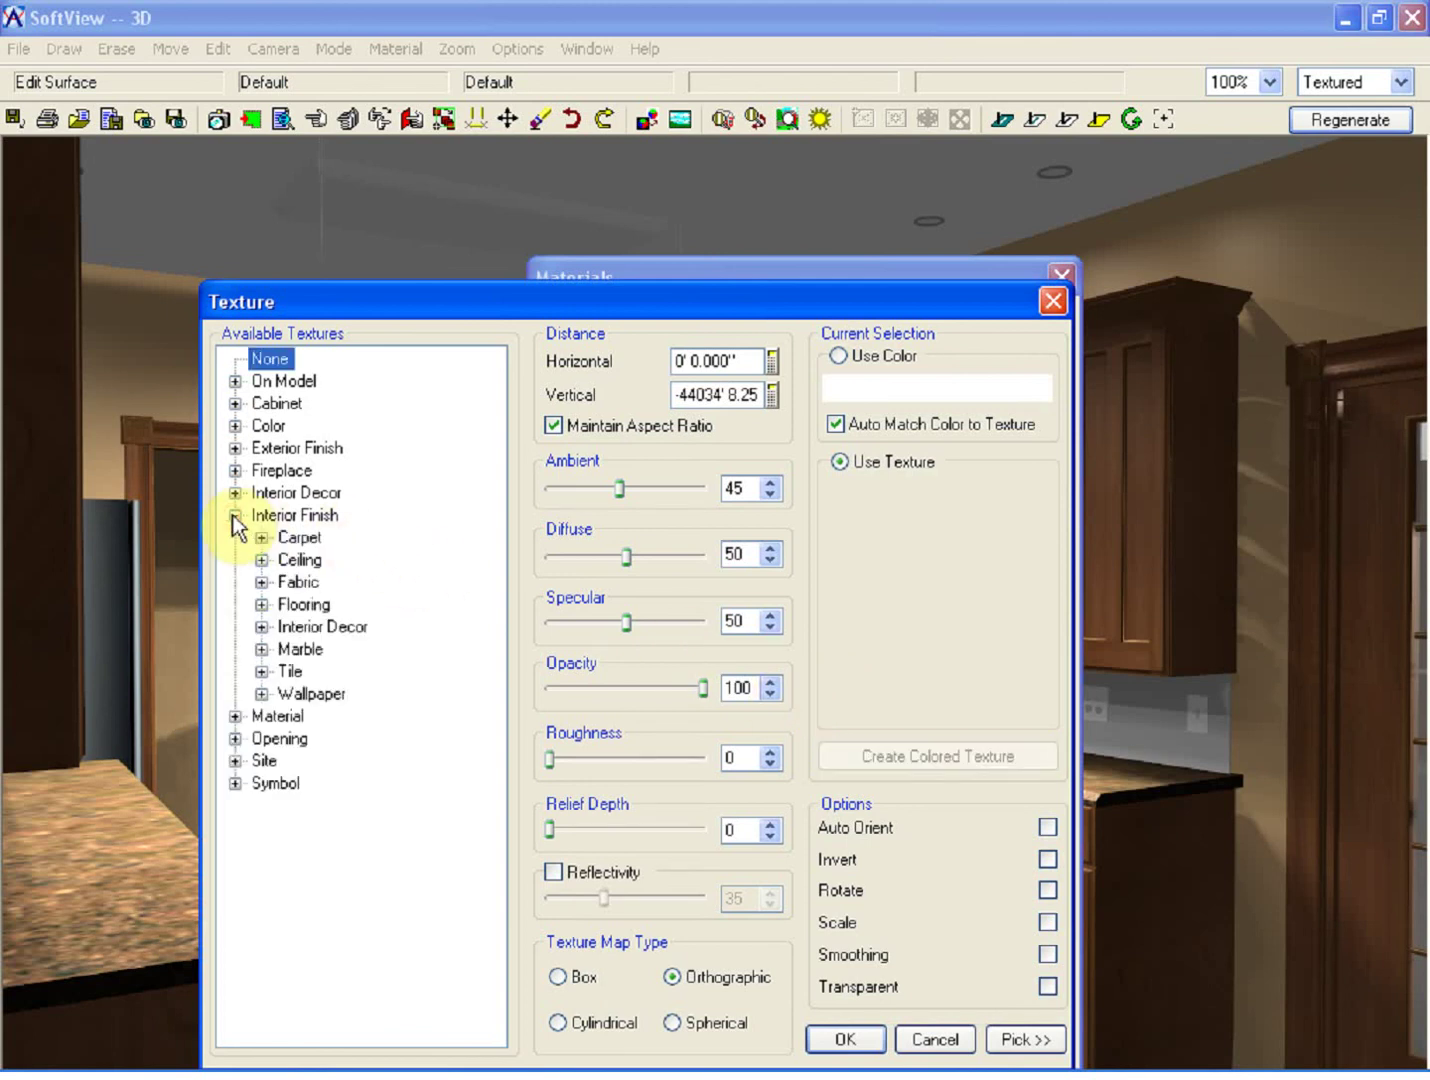
left_click(262, 671)
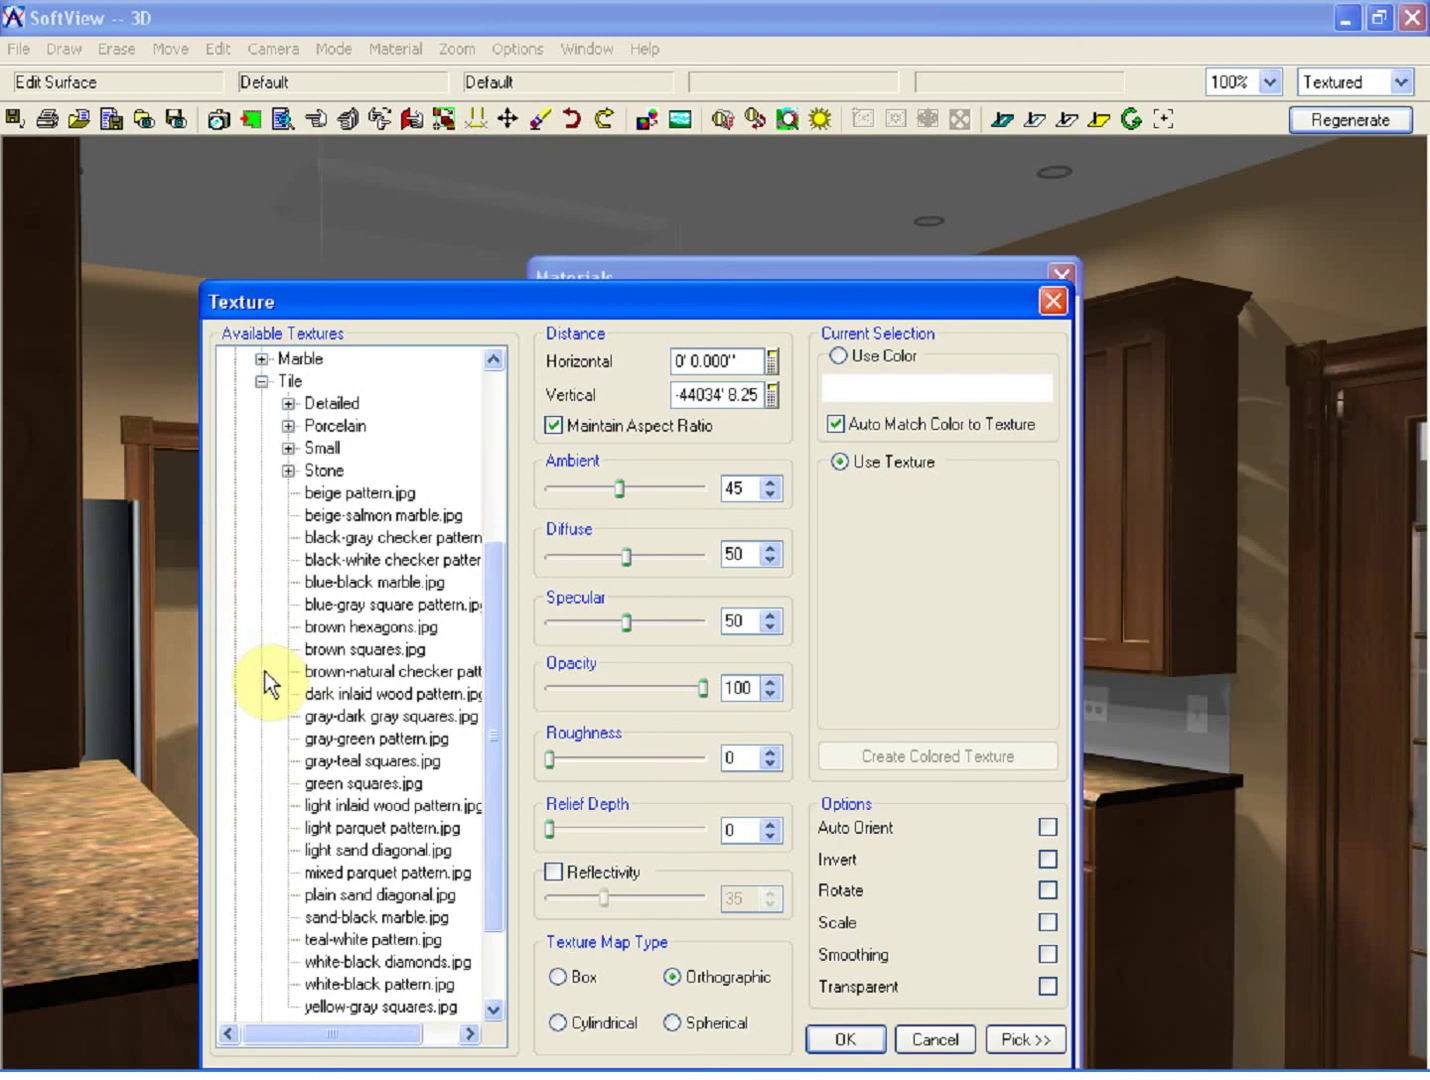
left_click(316, 471)
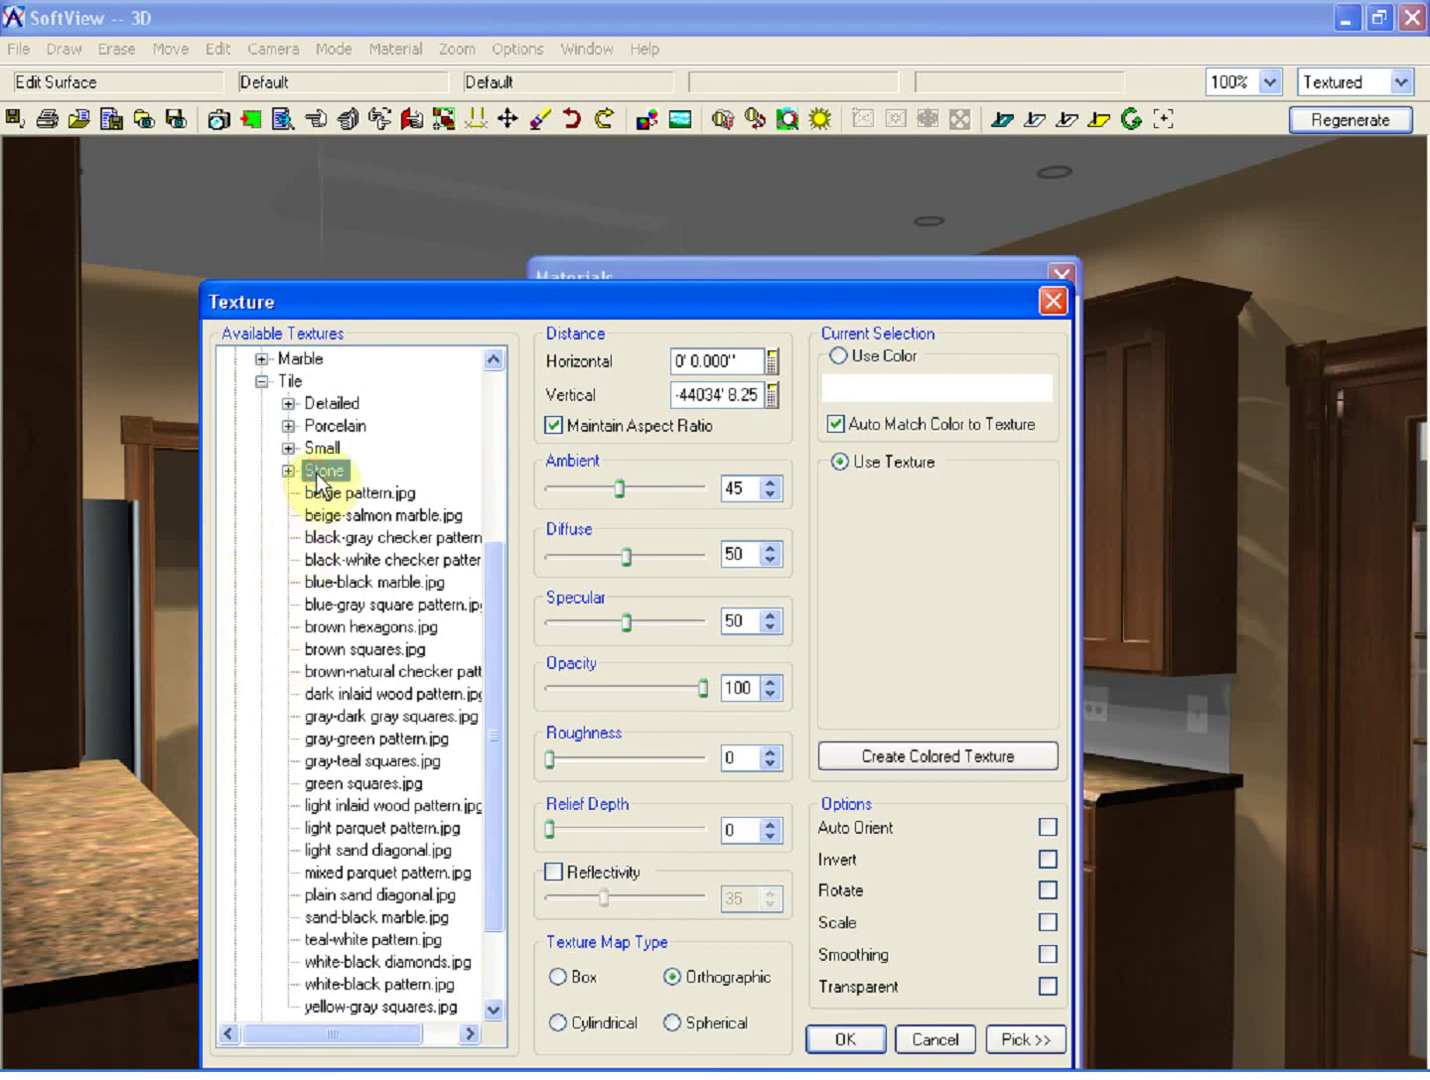
left_click(1023, 1040)
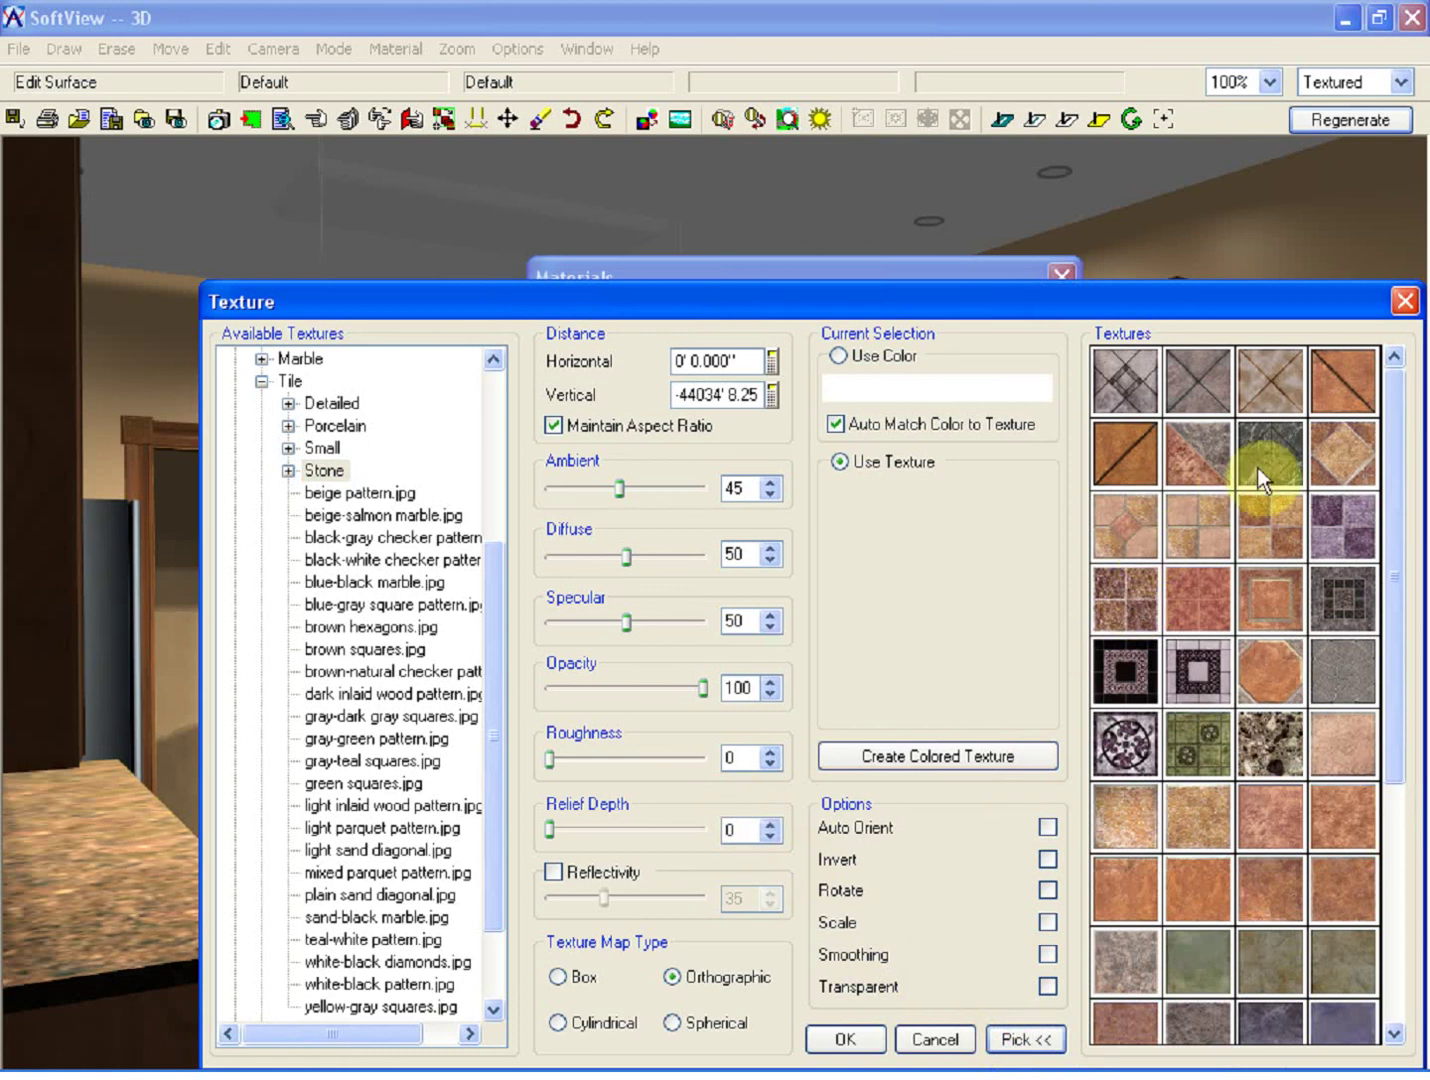
left_click(1349, 453)
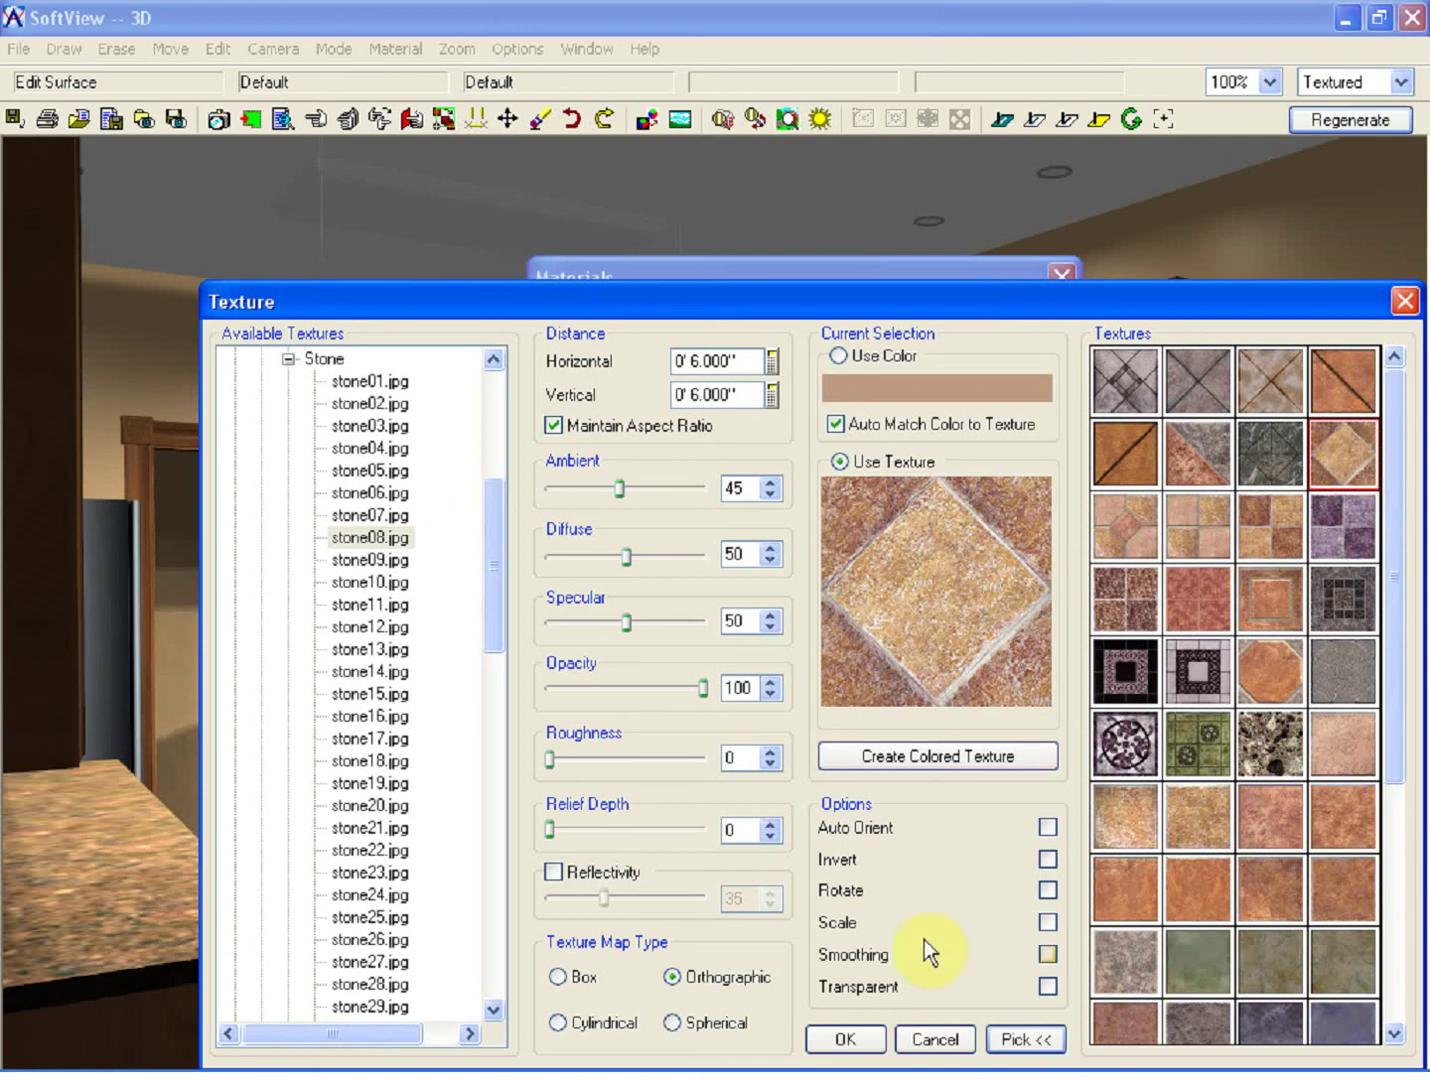
left_click(845, 1040)
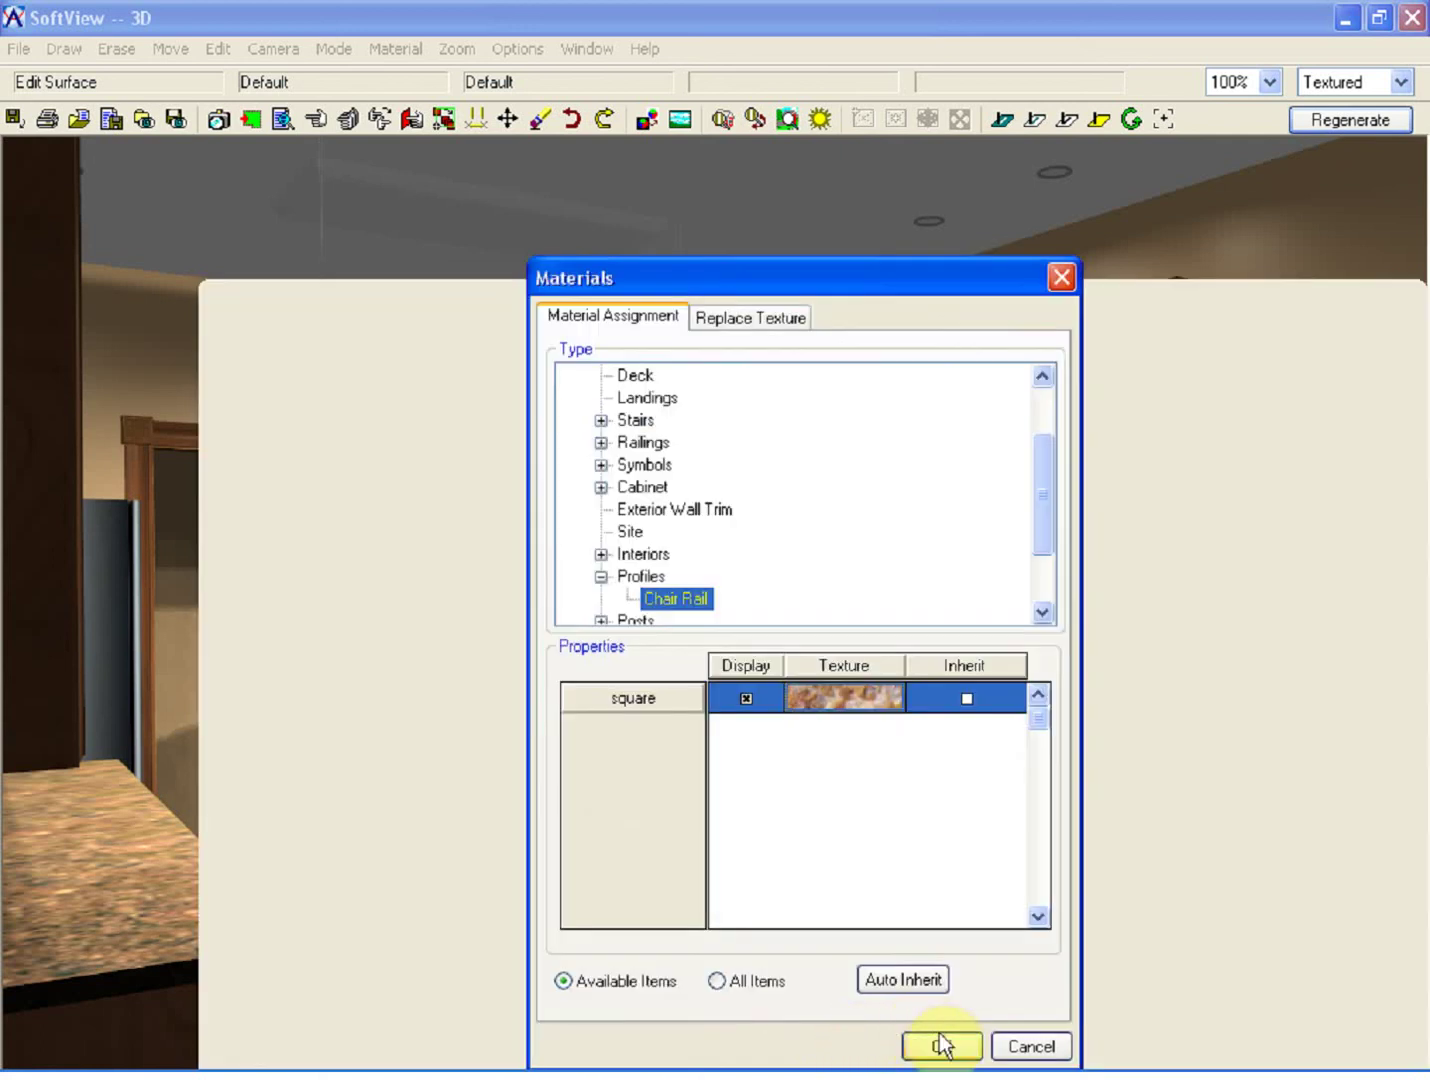
left_click(939, 1040)
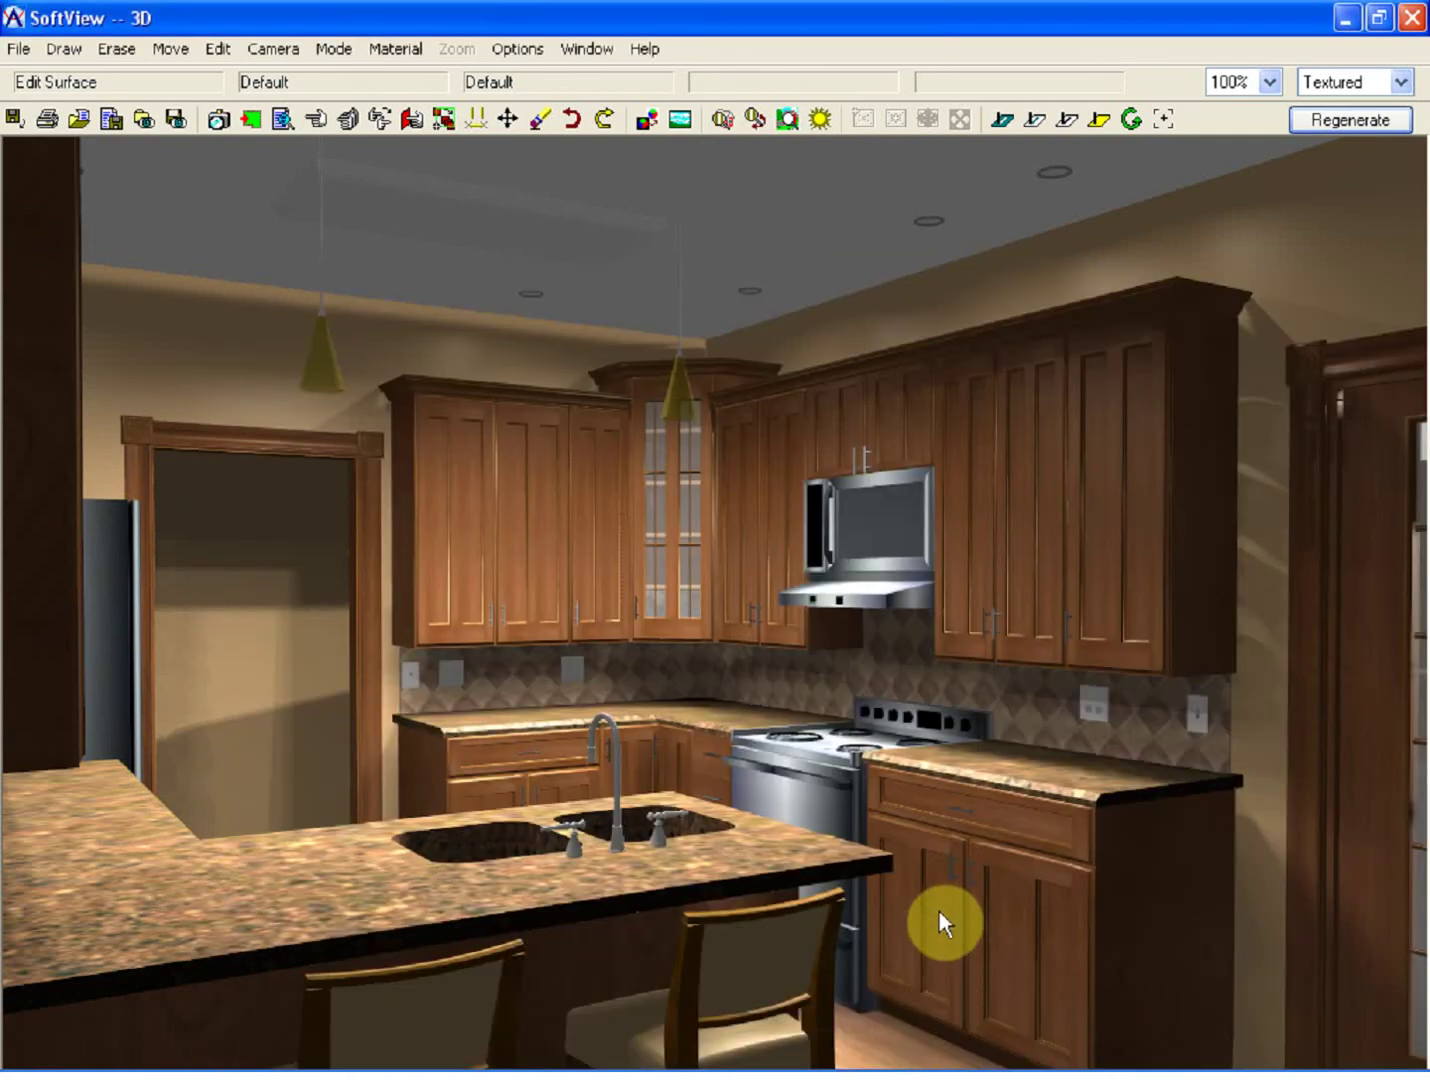